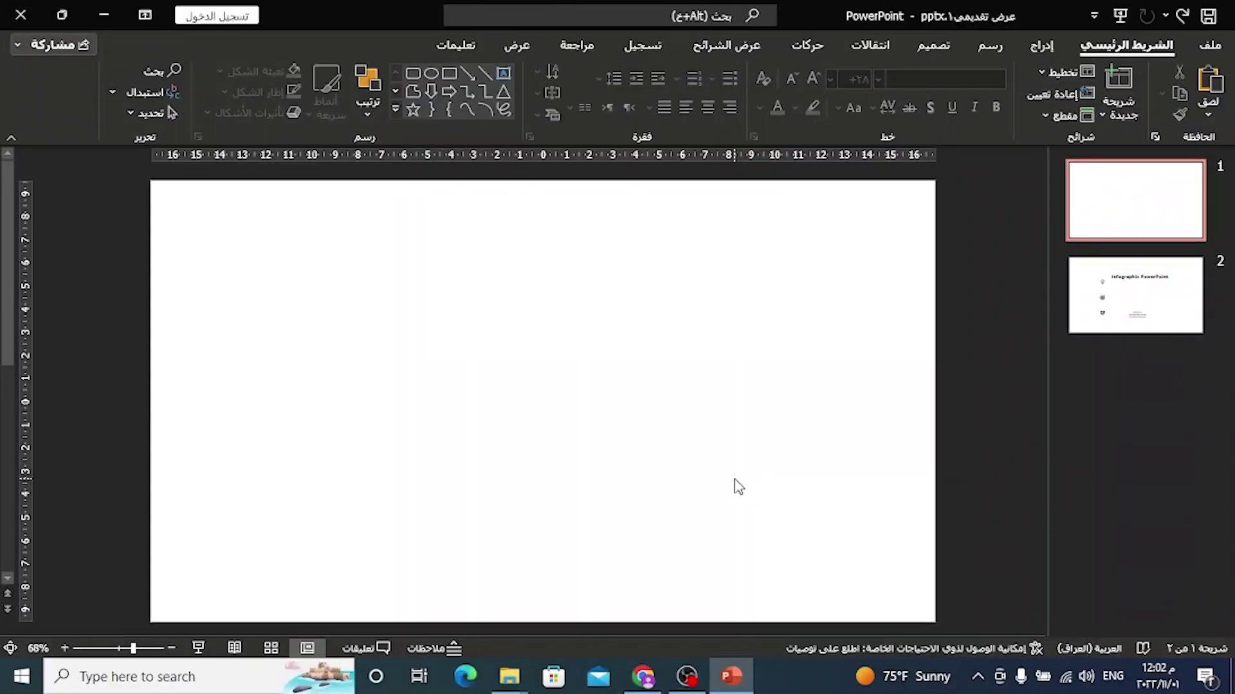
Step: Switch slide 1's background to a radial gradient fill radiating from the centre
right_click(375, 278)
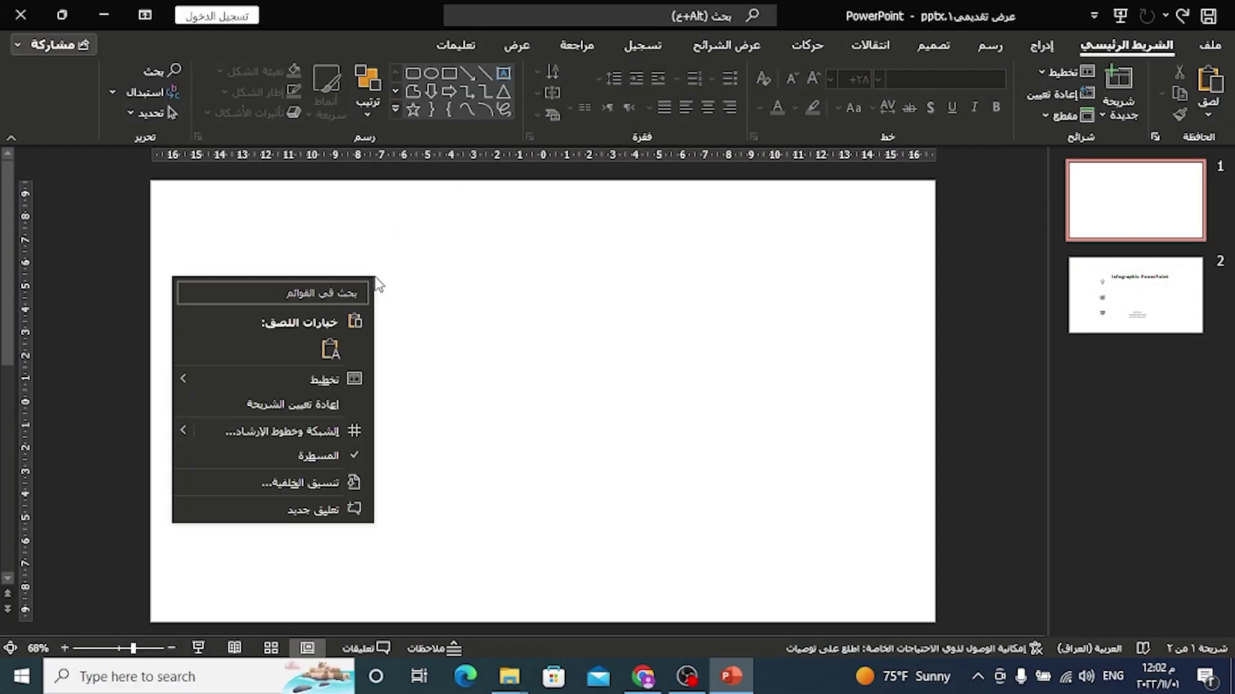
click(330, 483)
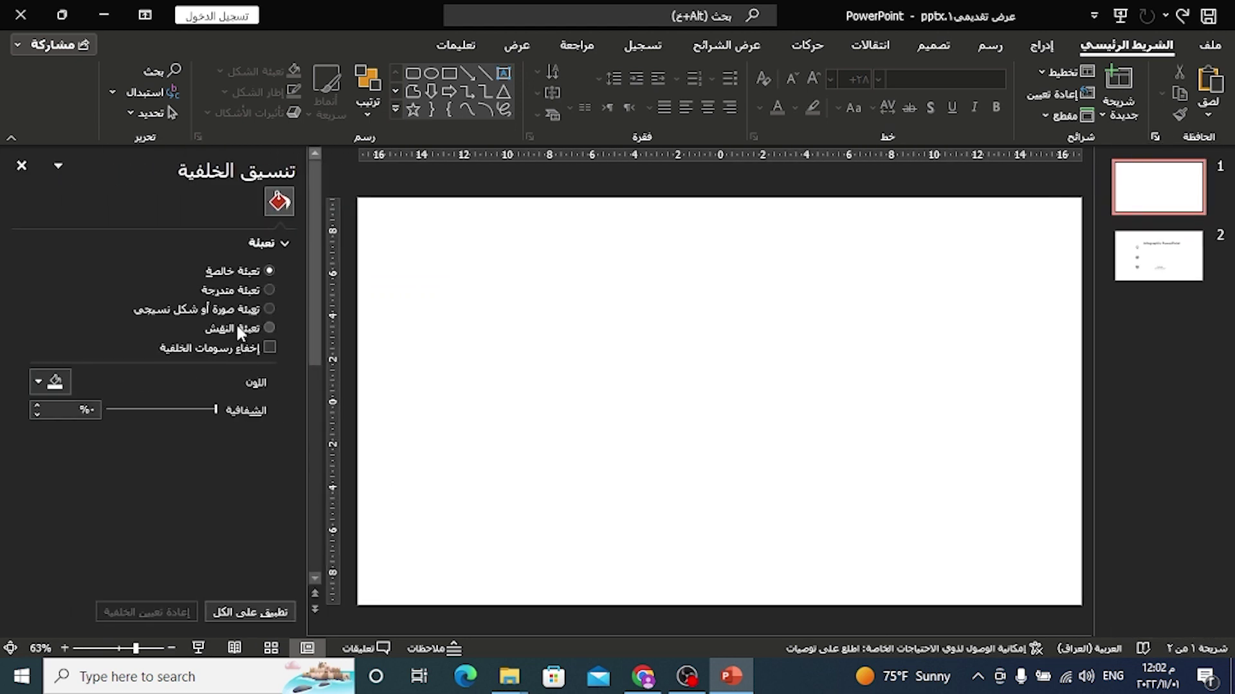
click(234, 287)
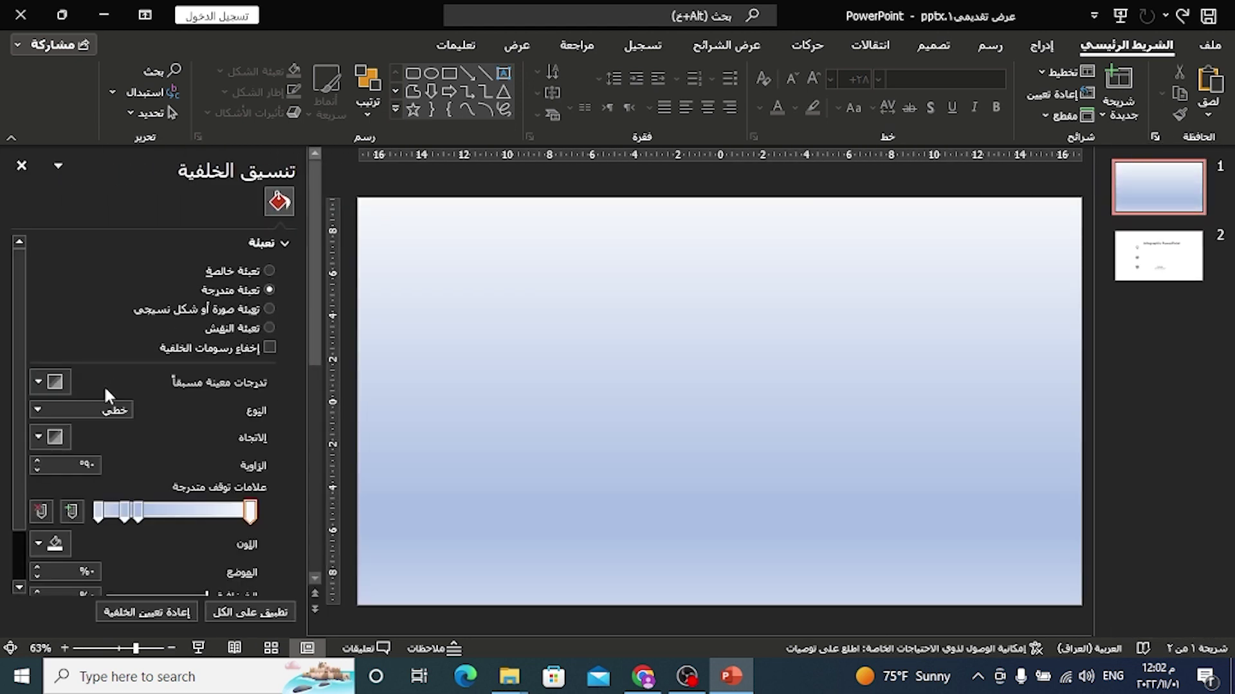
click(68, 410)
click(67, 436)
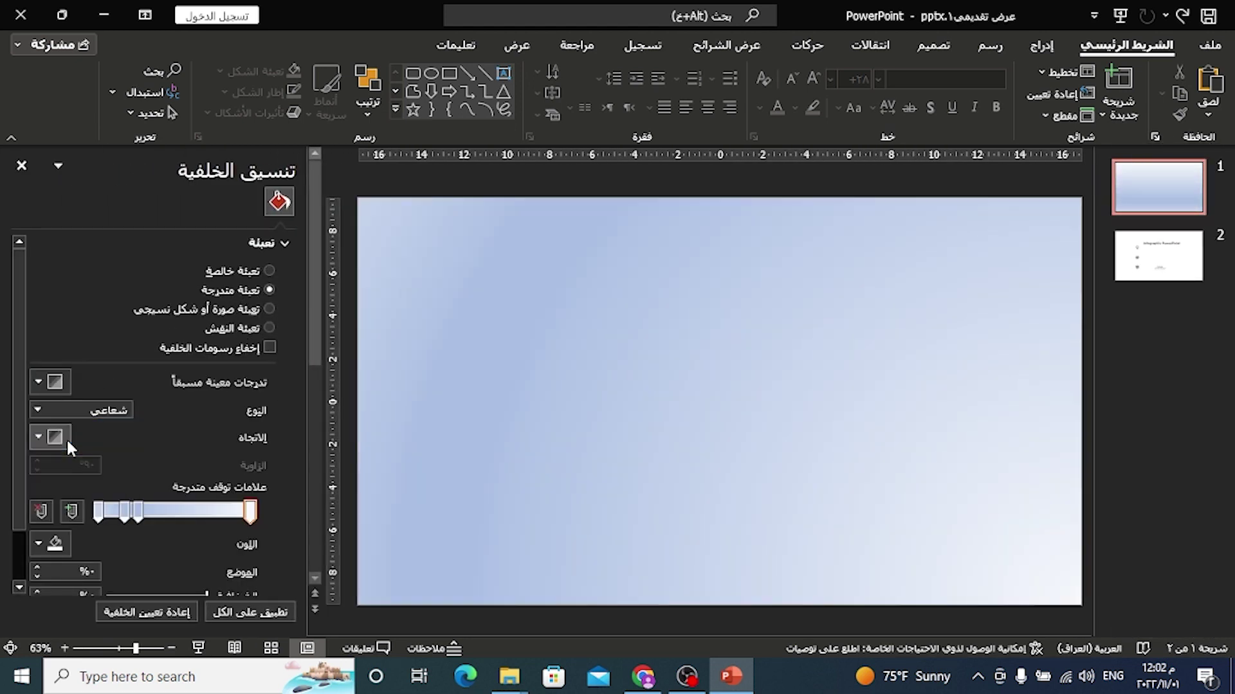
click(62, 438)
click(97, 468)
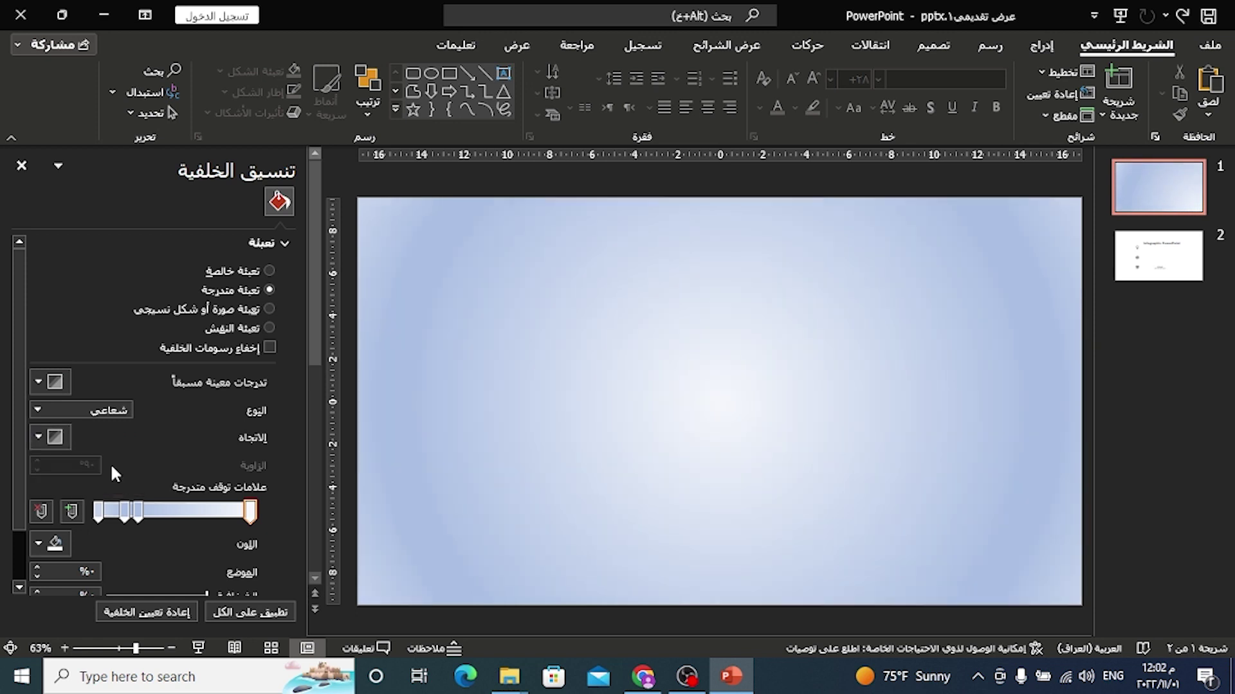
Step: Reduce the gradient to two stops coloured grey and dark grey, then close the pane
click(41, 512)
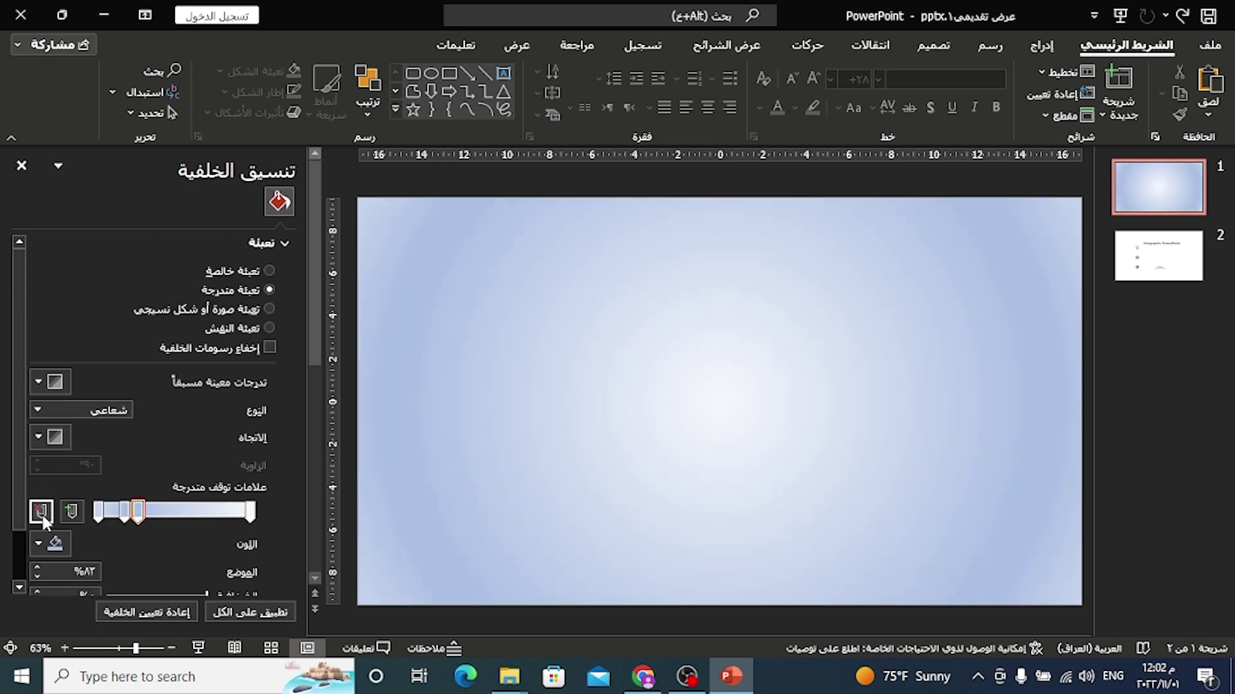
click(135, 507)
click(41, 512)
click(56, 546)
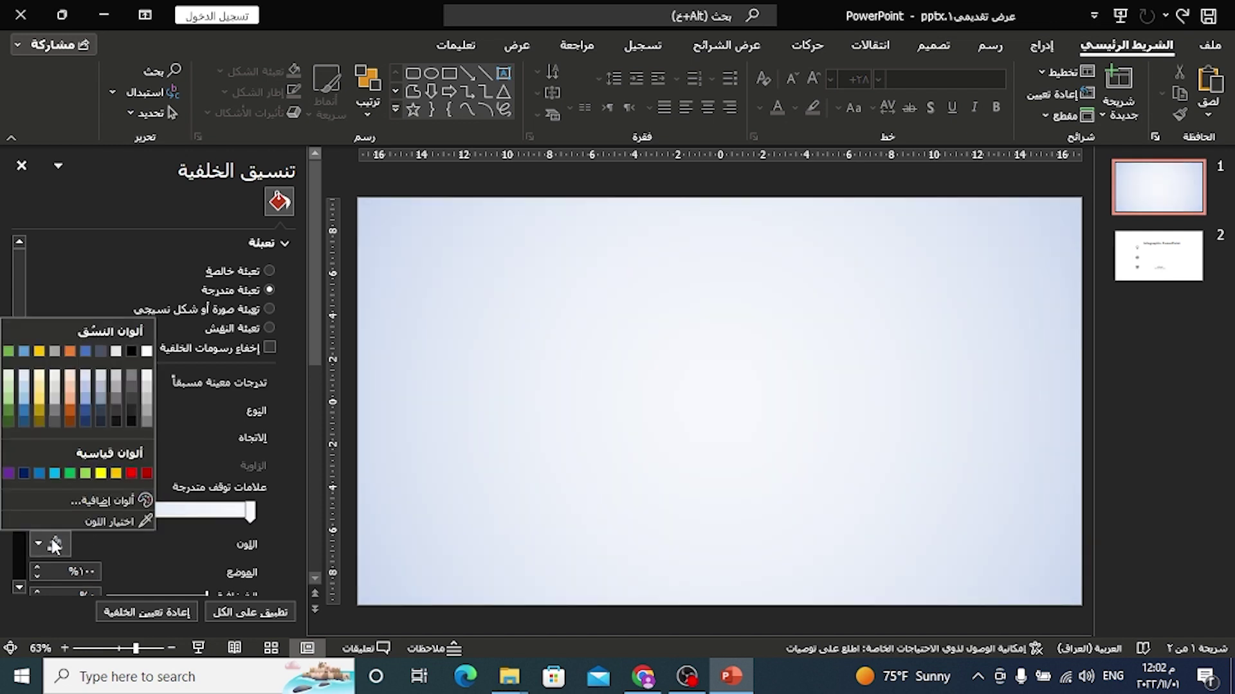
click(131, 400)
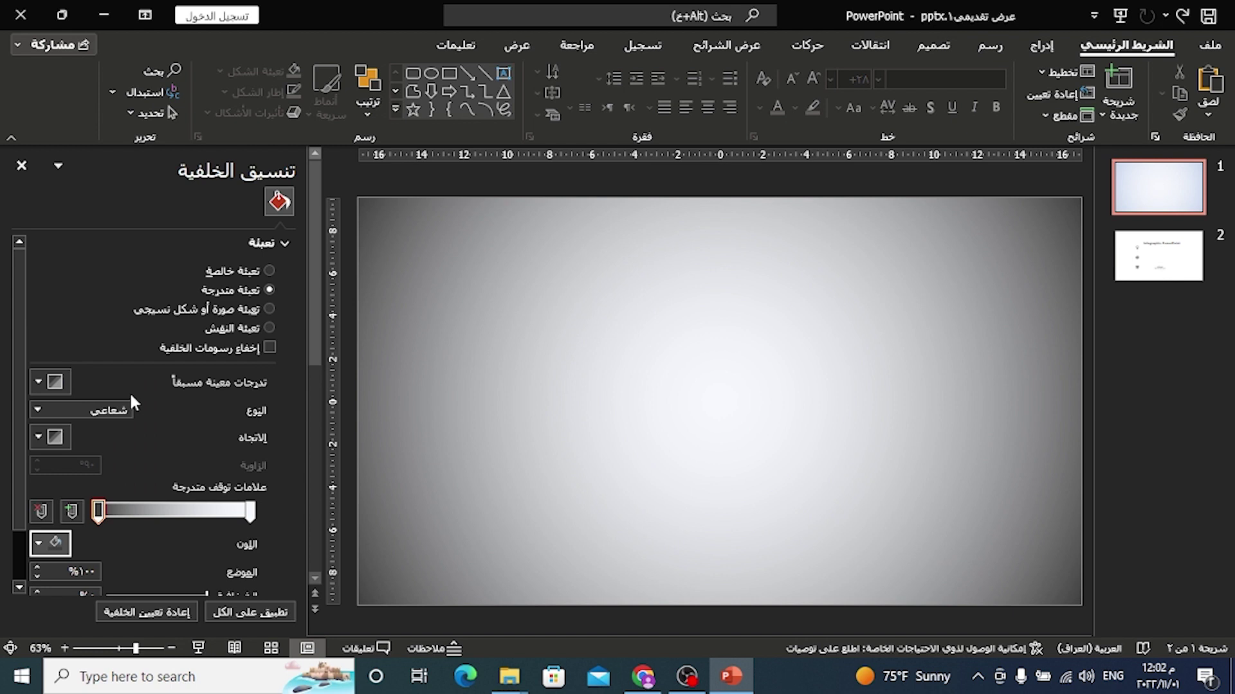
click(248, 517)
click(55, 545)
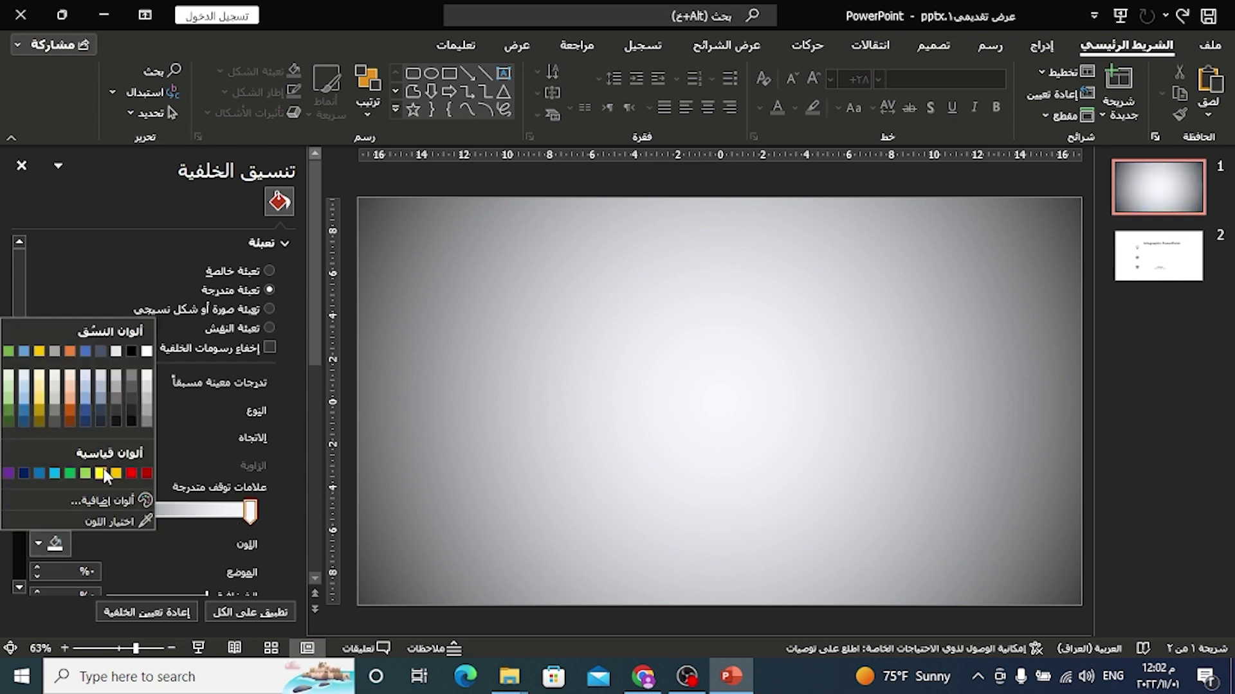
click(131, 384)
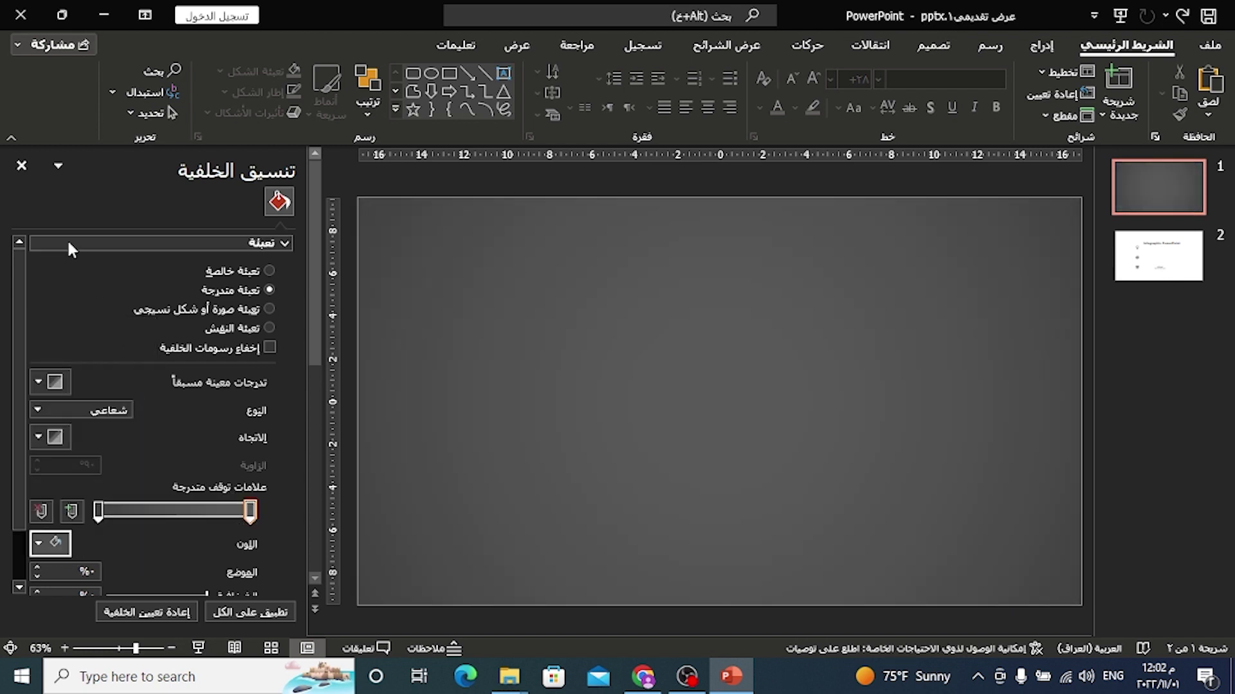
click(21, 169)
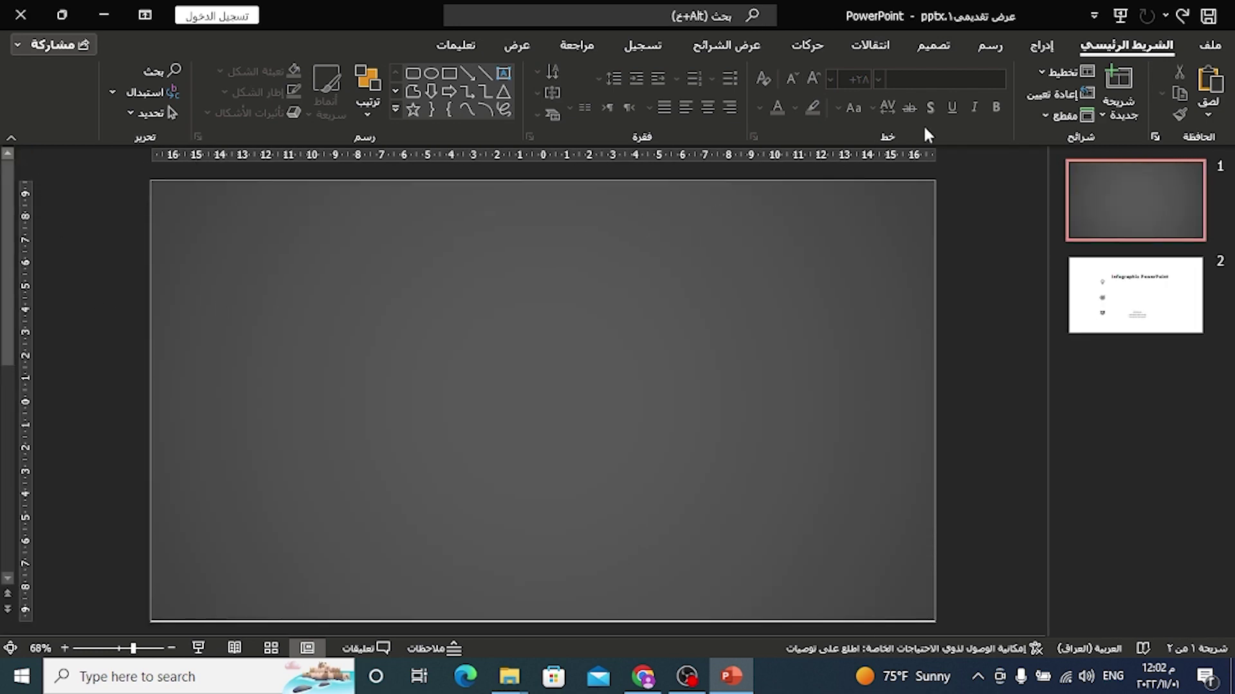
Step: Draw a blue rounded rectangle in the upper left and round it fully into a pill
click(1040, 46)
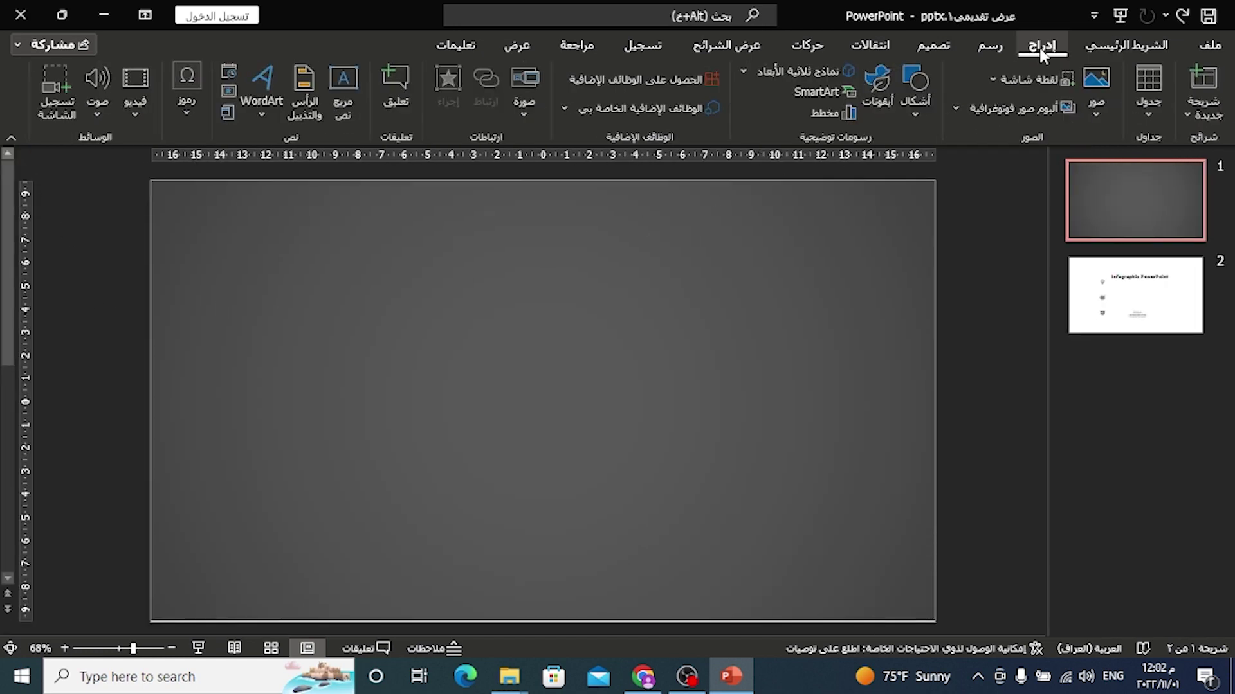
click(932, 98)
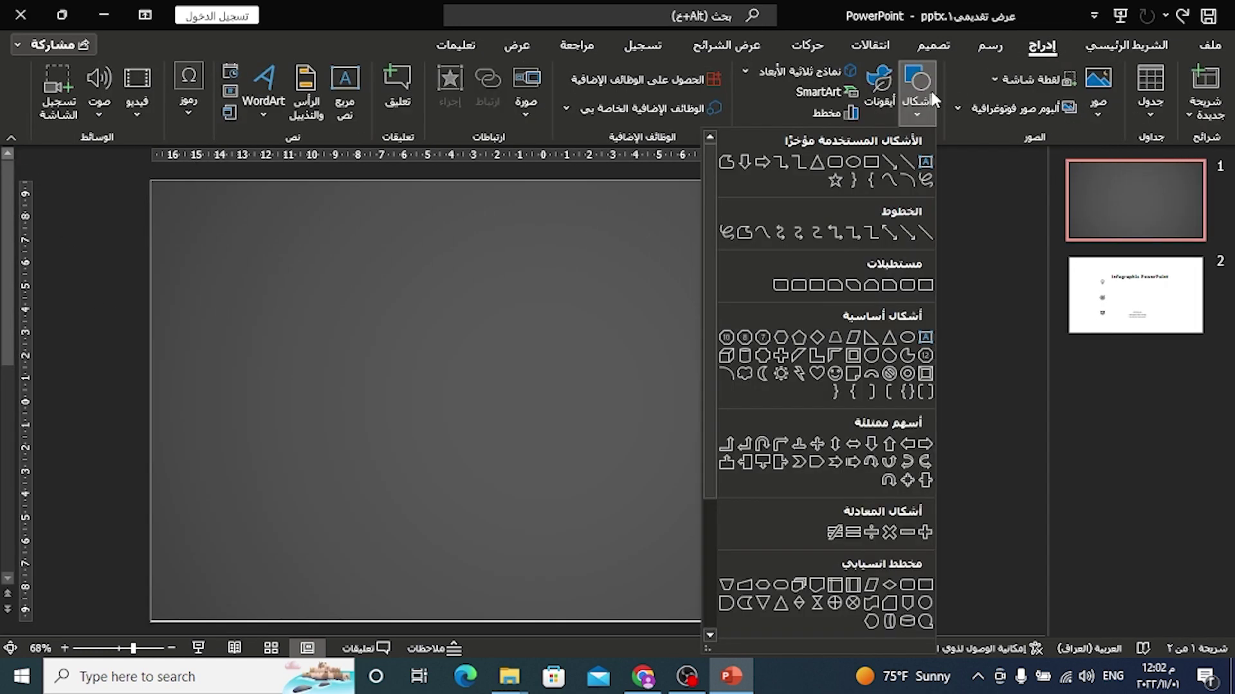
click(912, 282)
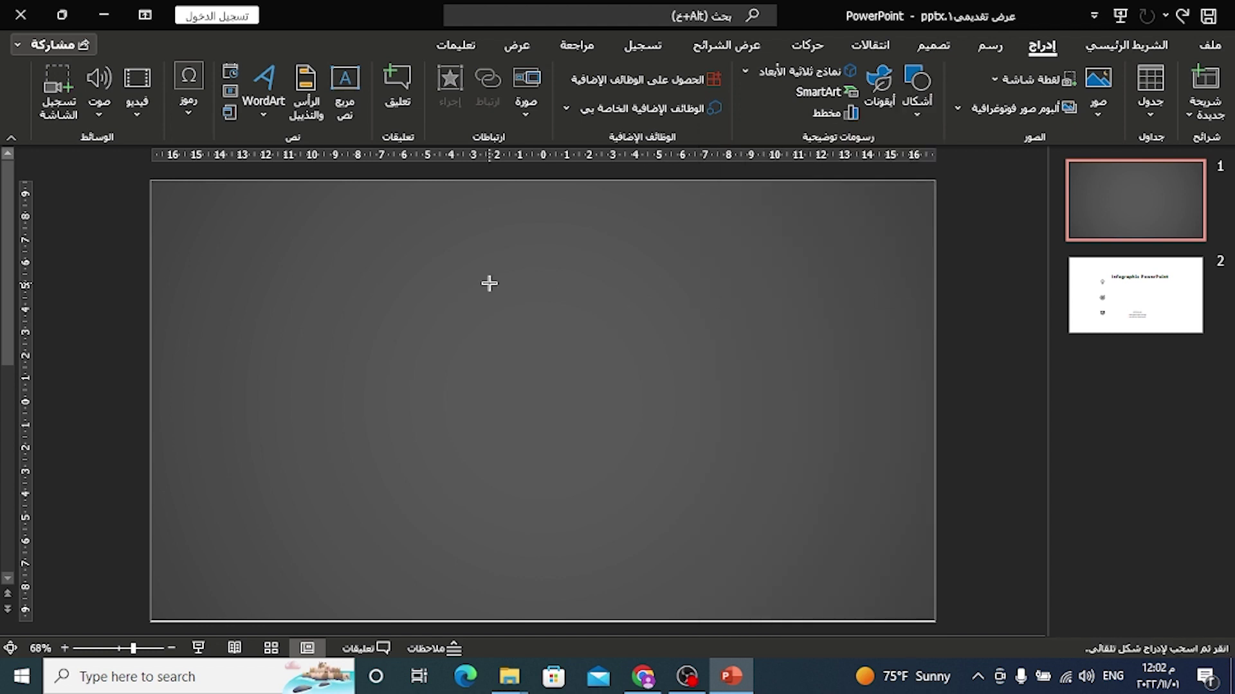
drag(294, 275, 405, 339)
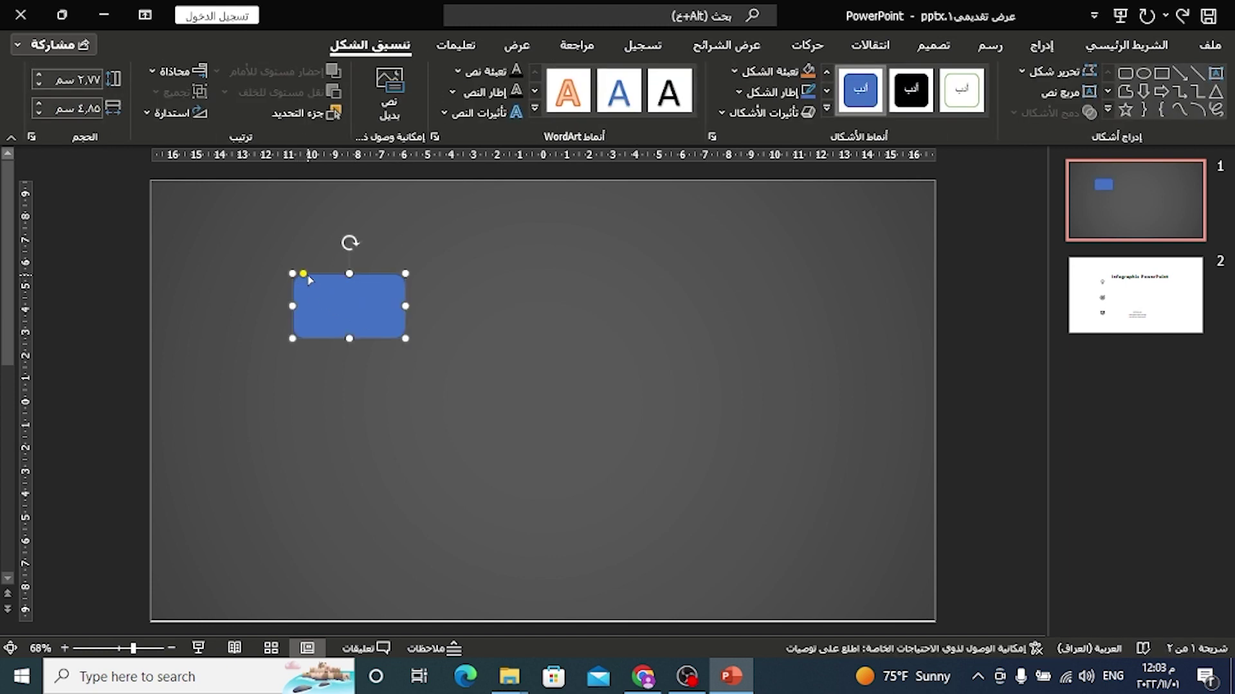
mouse_move(304, 273)
mouse_down()
mouse_move(367, 325)
mouse_move(461, 308)
mouse_move(714, 324)
mouse_up()
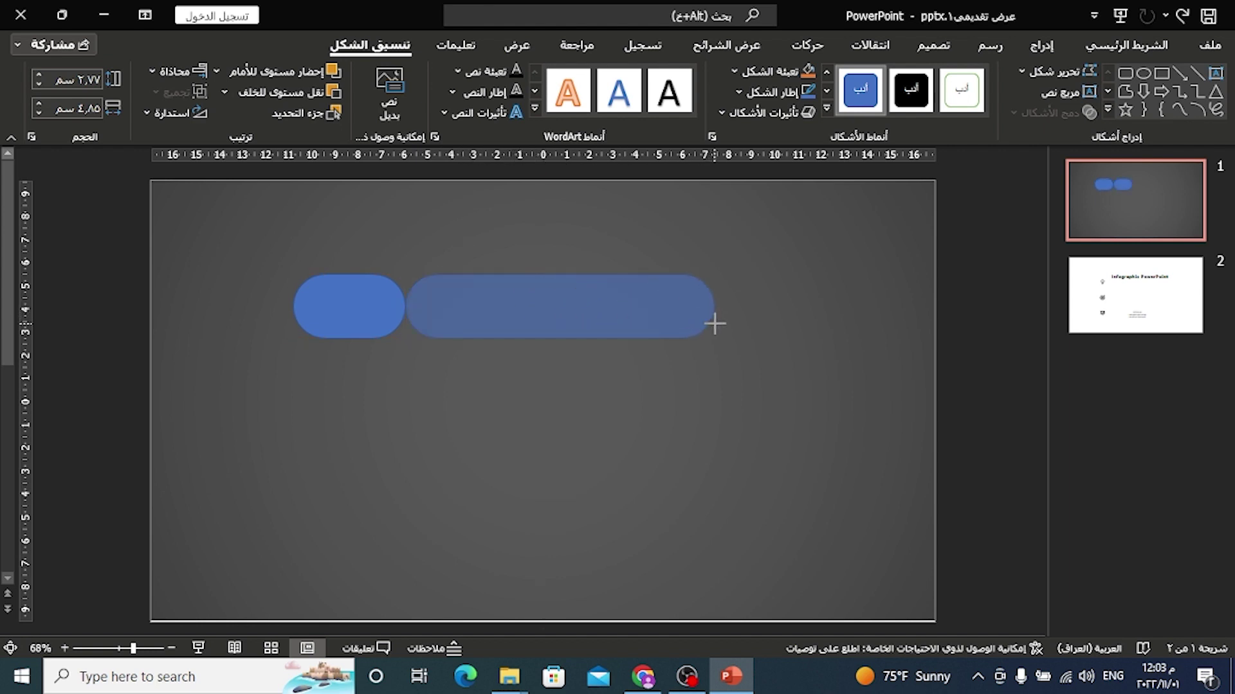
Step: Shorten the long pill slightly and remove the outline from both pills
drag(710, 324, 690, 323)
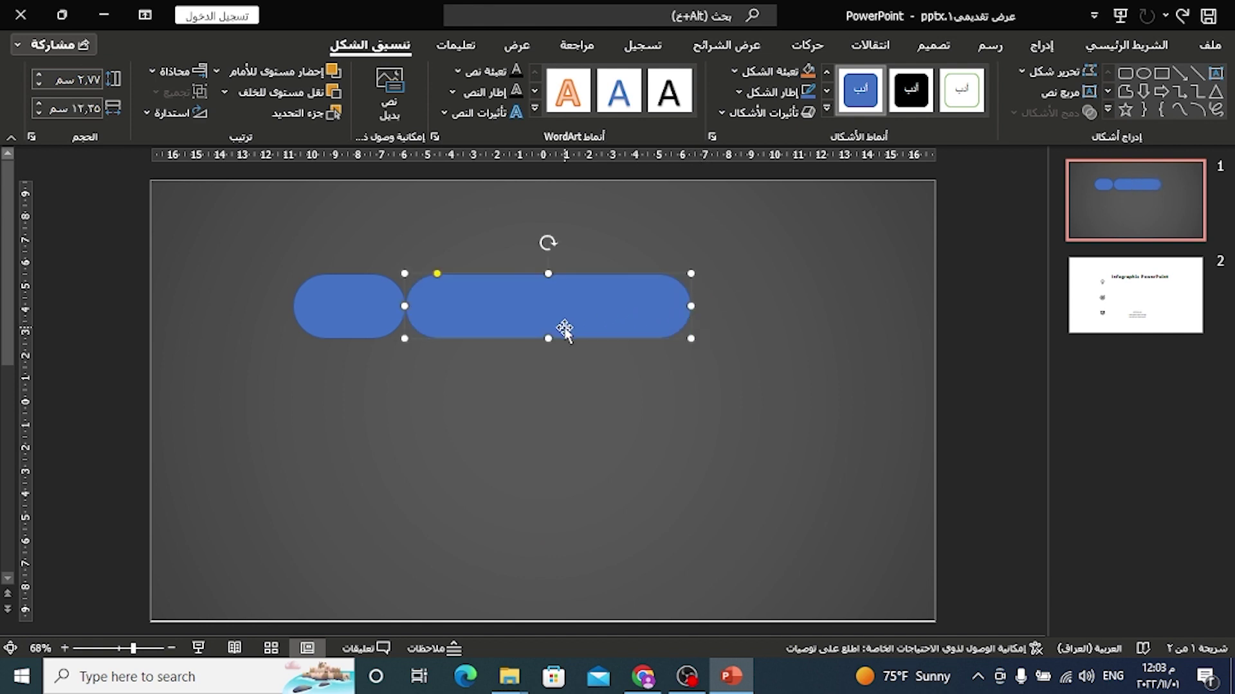
shift+click(373, 310)
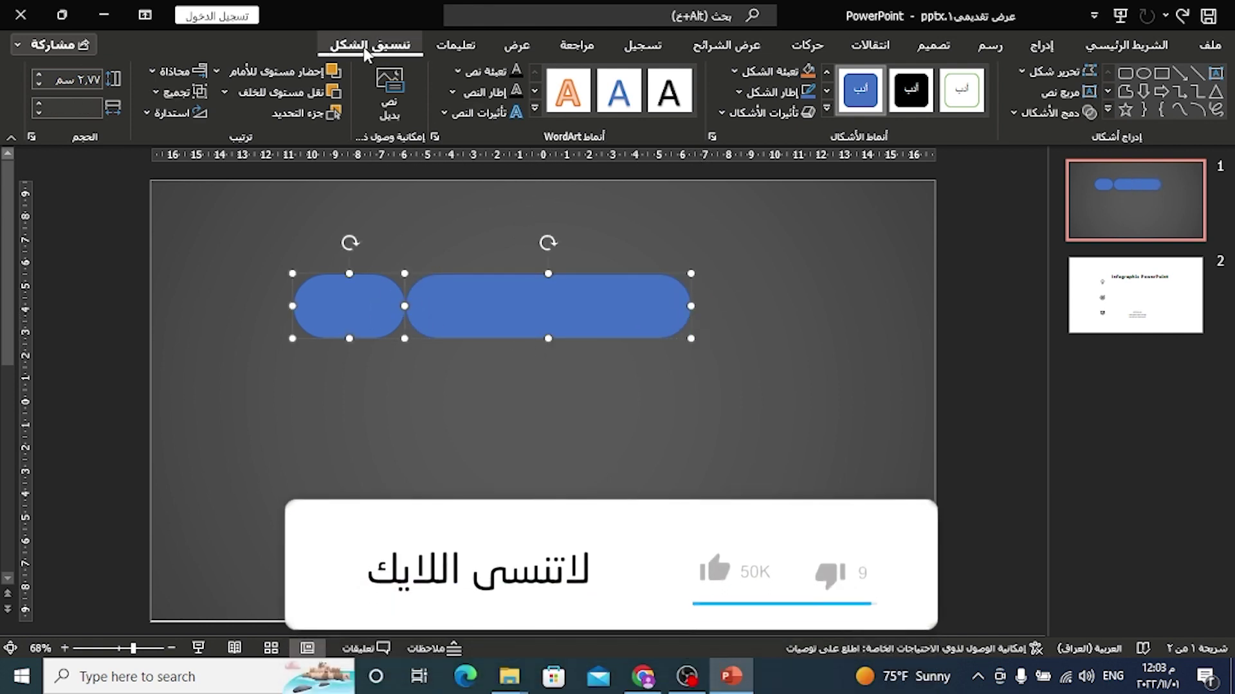
click(741, 93)
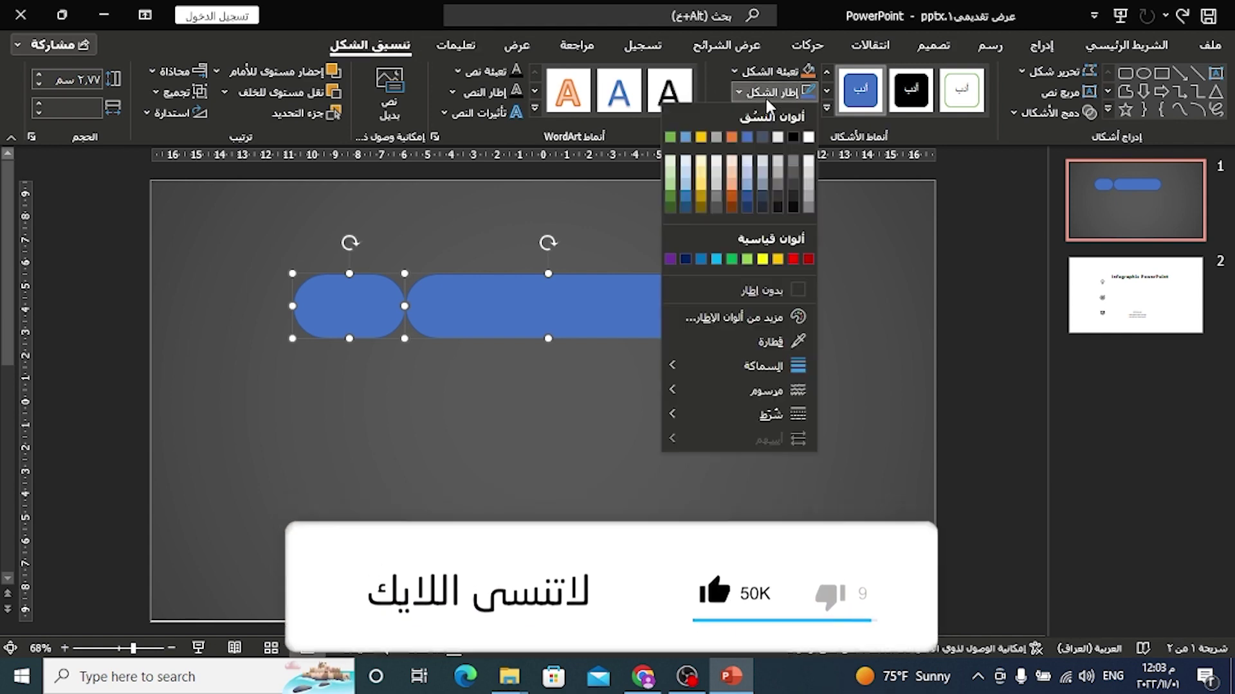
click(766, 290)
click(798, 343)
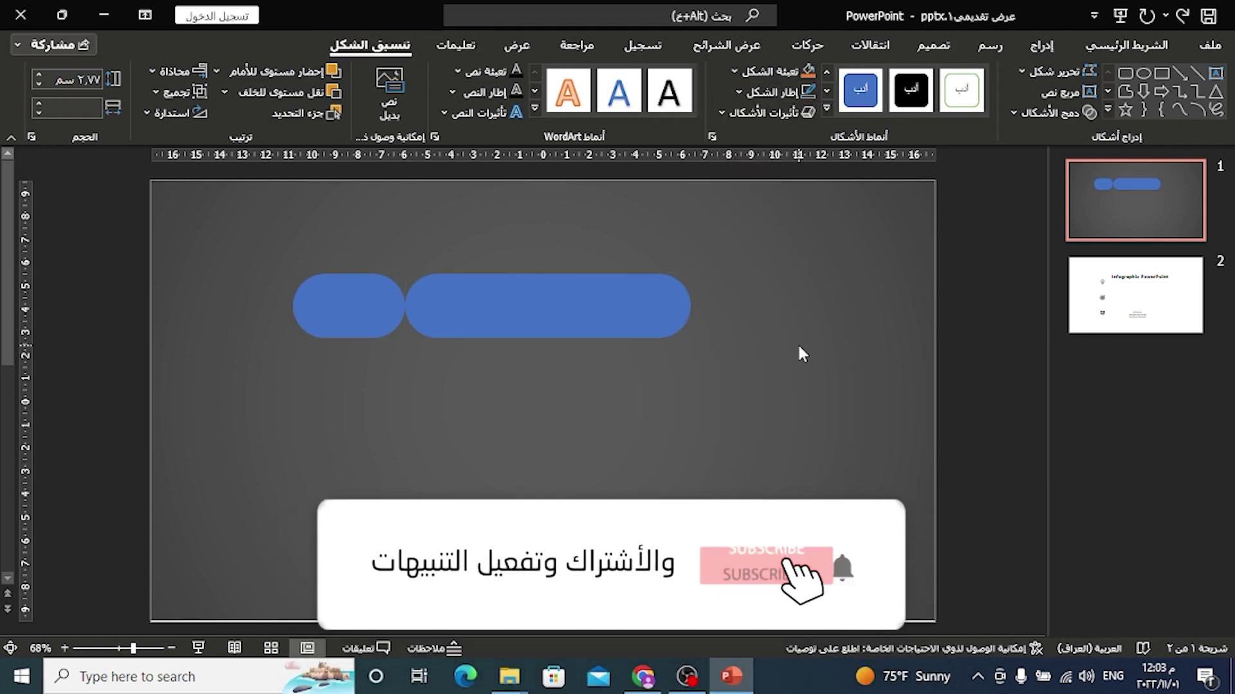
Step: Draw a small rectangle and subtract it from the long blue pill to cut a hole
click(1036, 45)
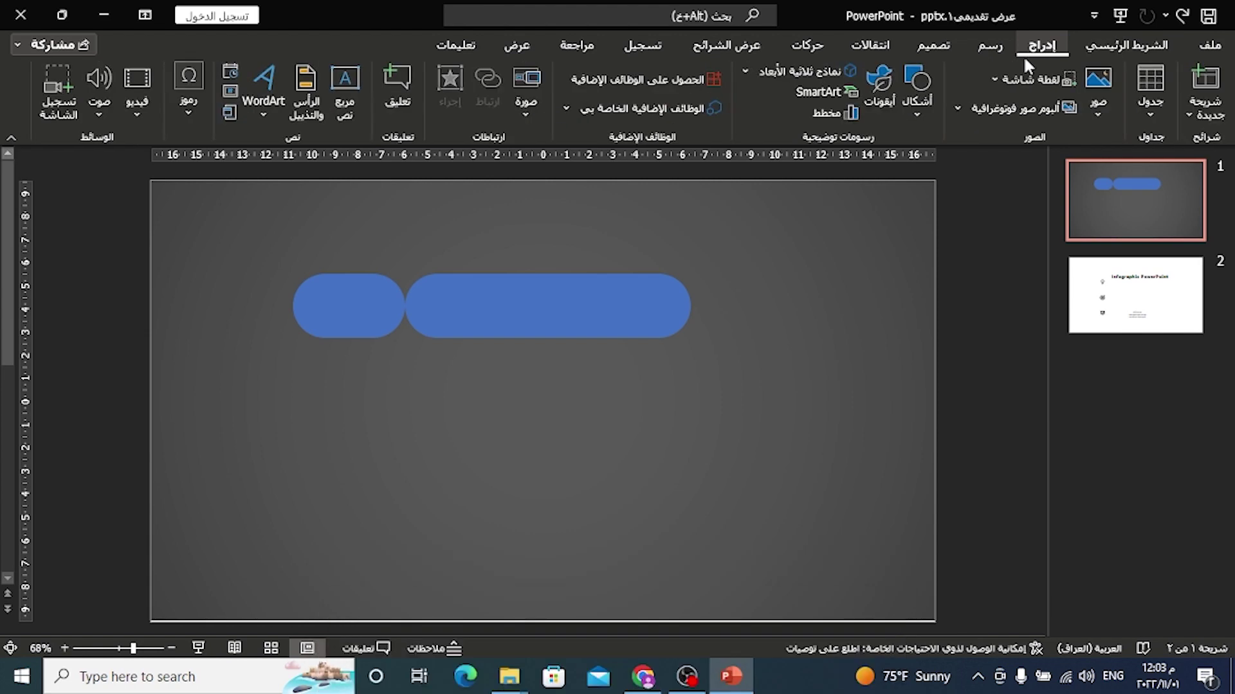
click(907, 95)
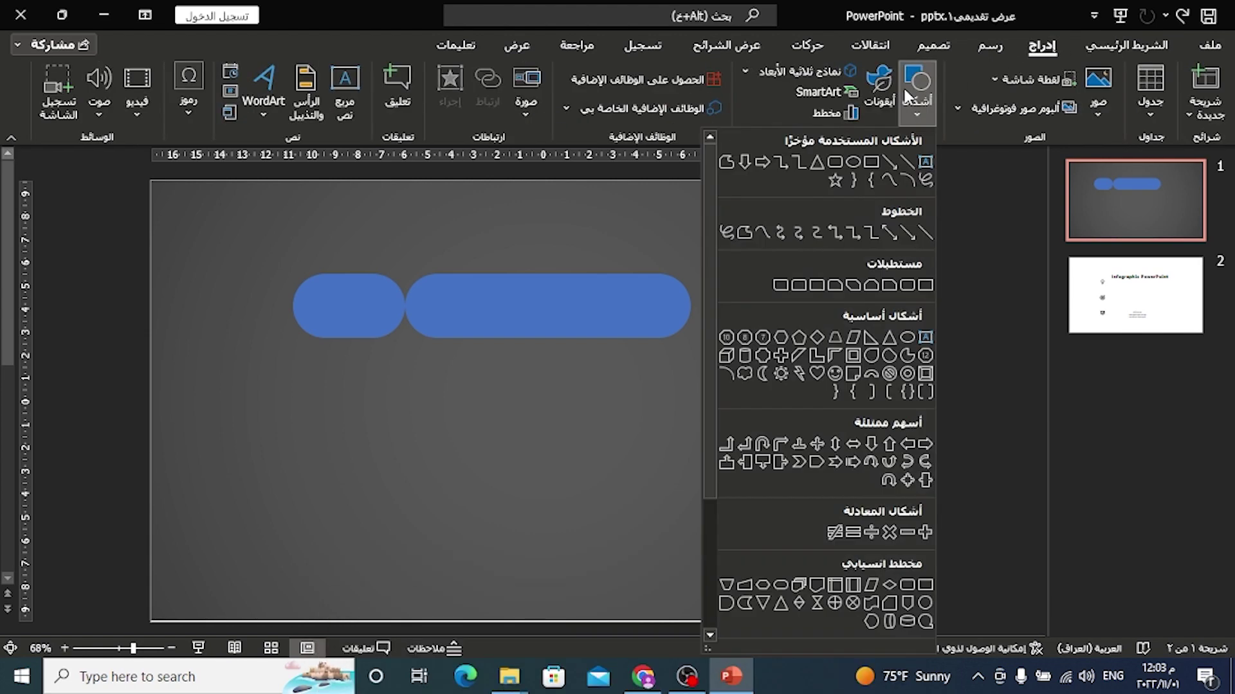
click(875, 165)
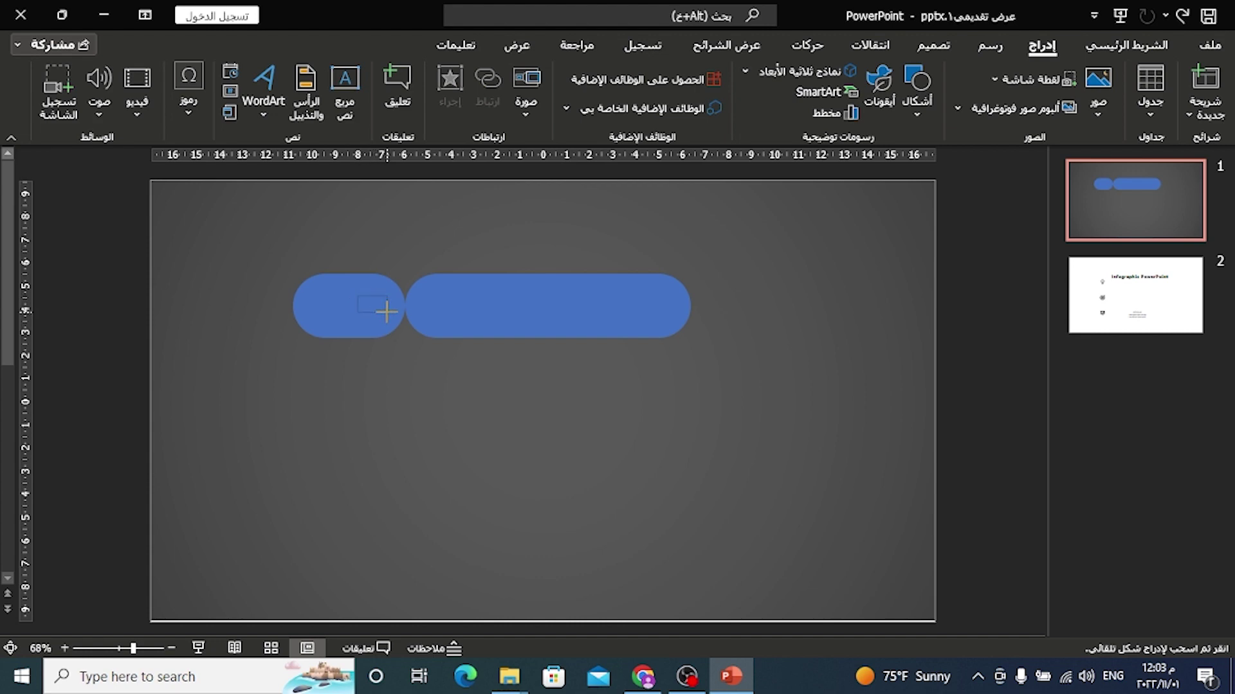
mouse_move(385, 311)
mouse_down()
mouse_move(367, 304)
mouse_move(443, 304)
mouse_up()
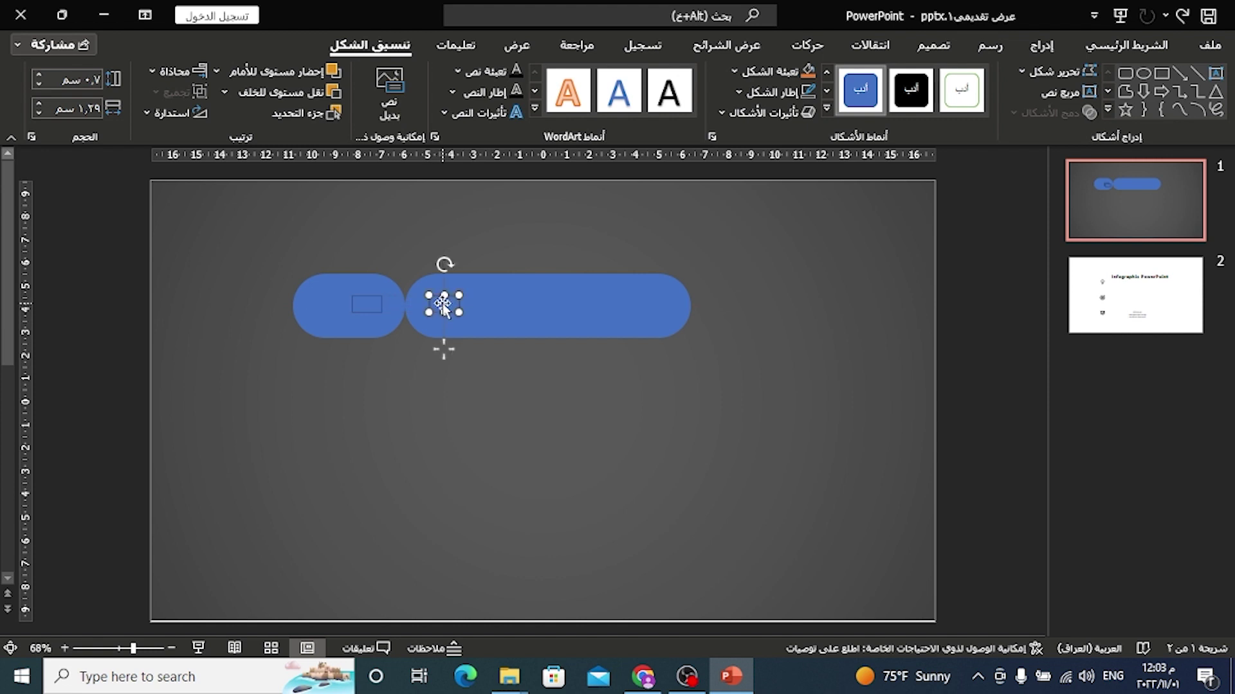
click(522, 379)
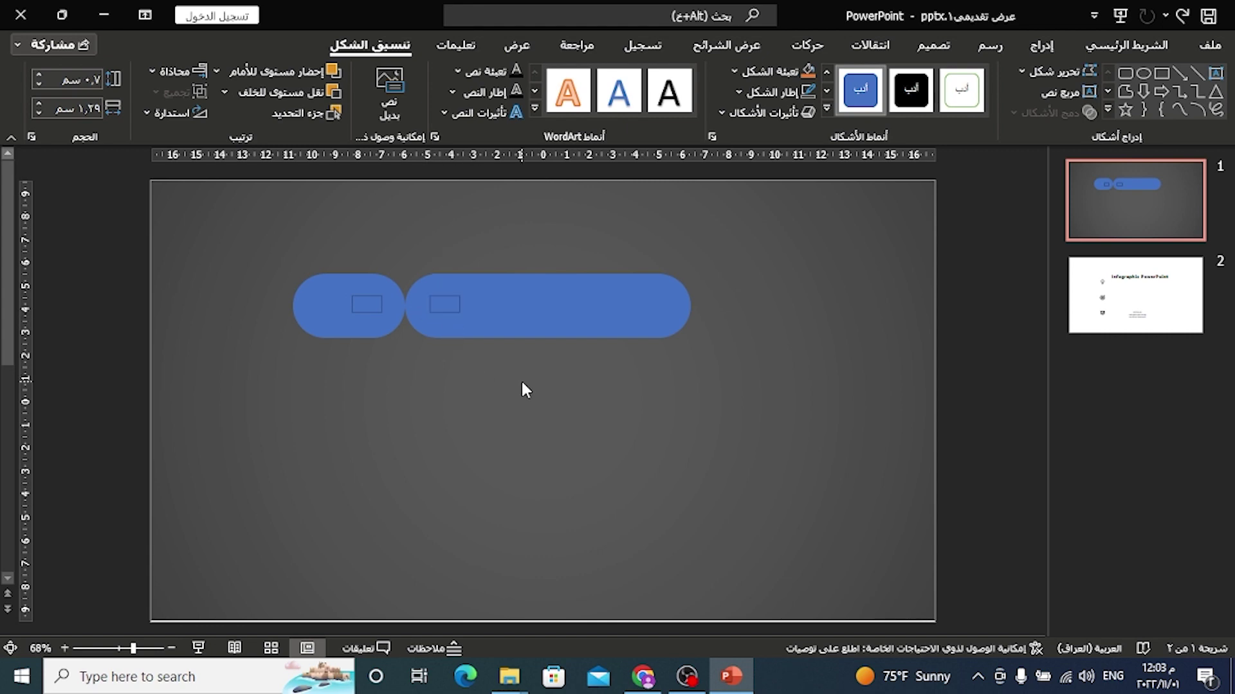
click(540, 321)
shift+click(455, 306)
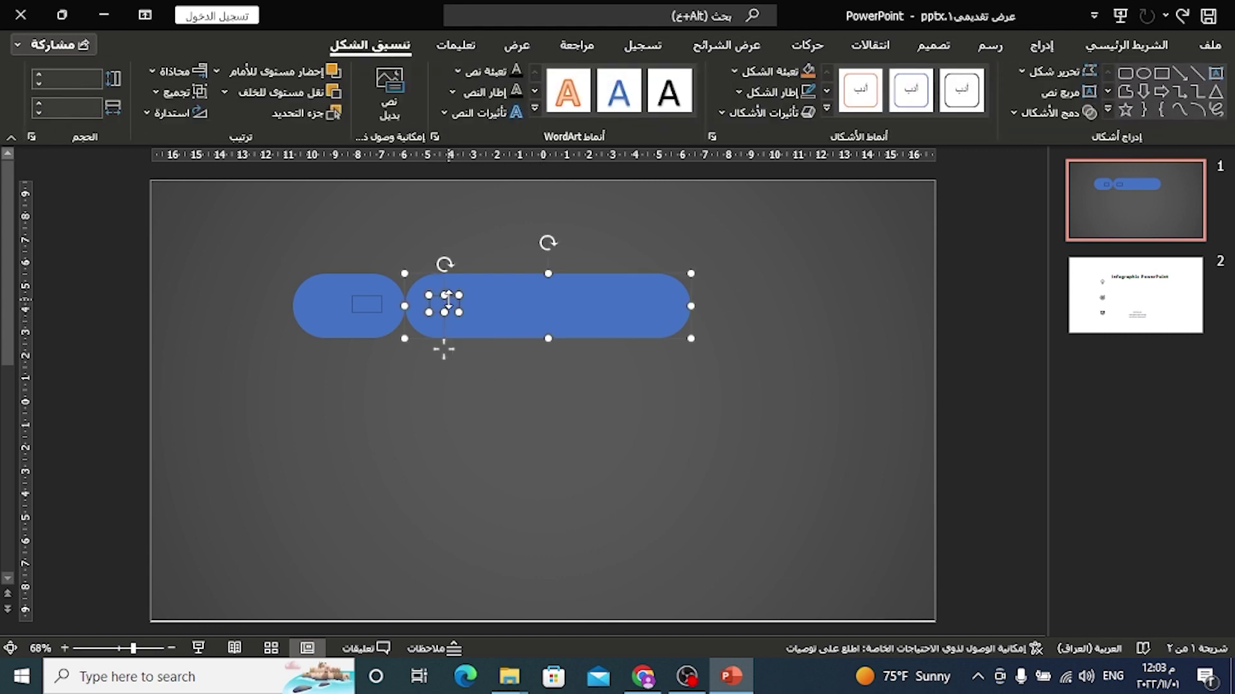
click(1032, 113)
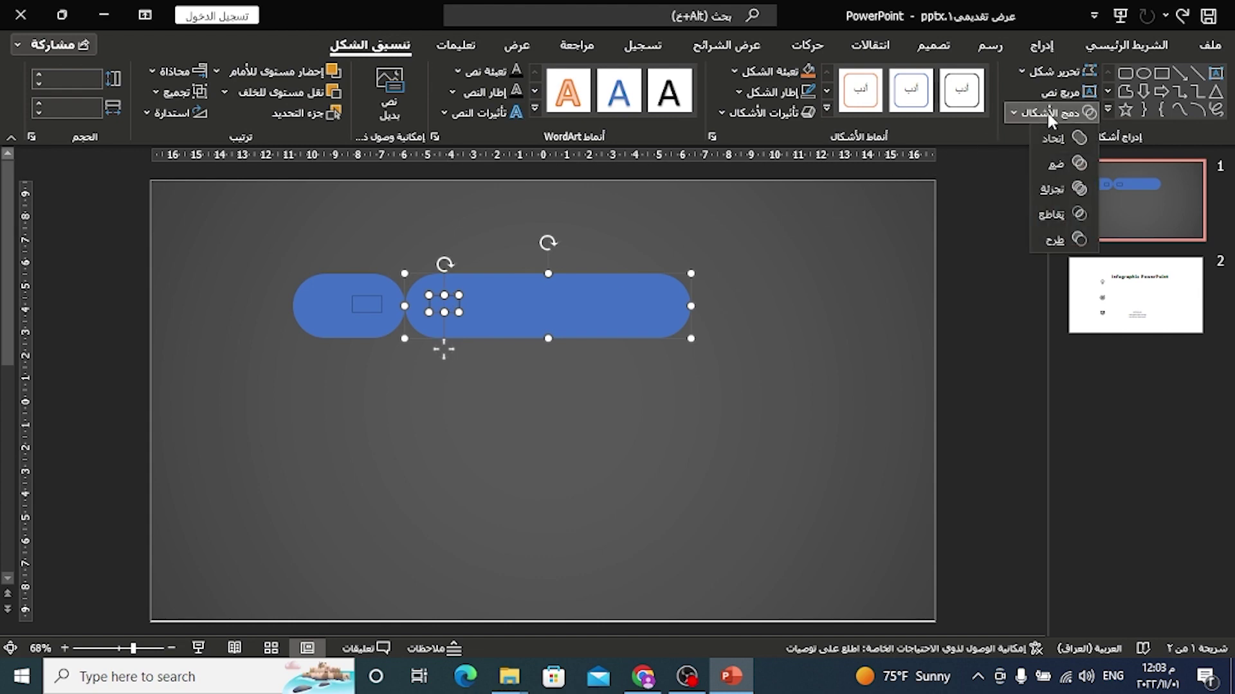
click(1067, 240)
Step: Subtract the small rectangle from the short left pill to cut a matching hole
click(929, 302)
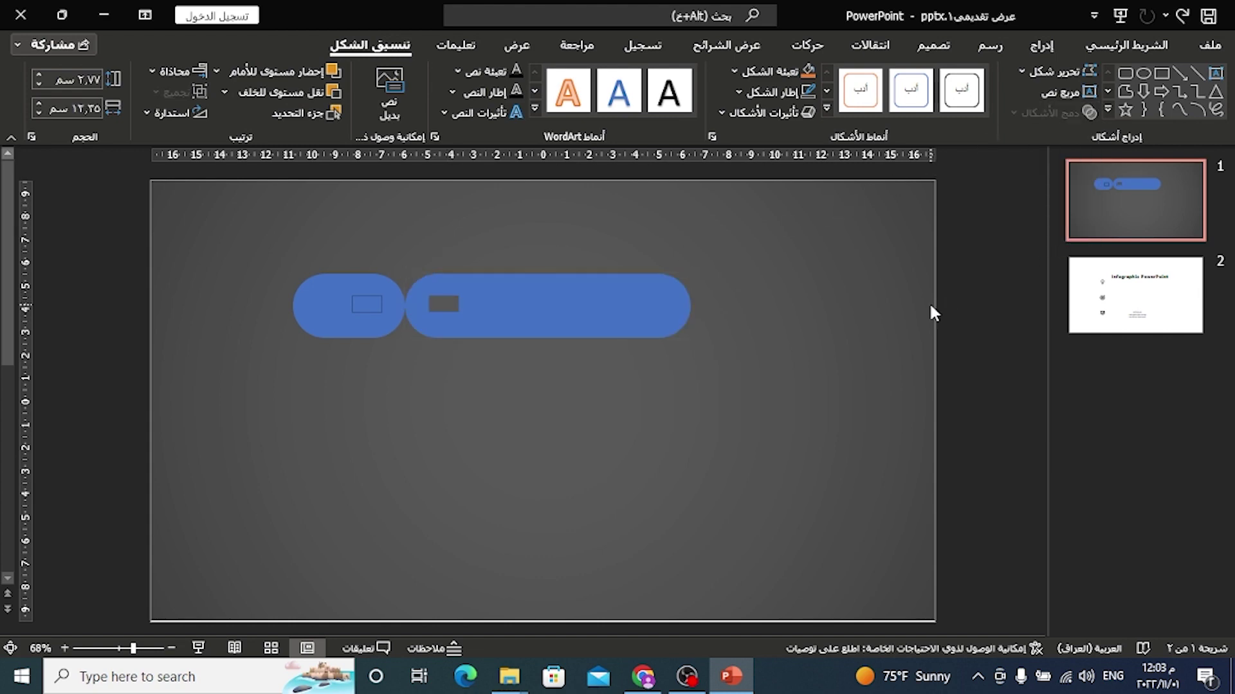
click(329, 312)
shift+click(364, 302)
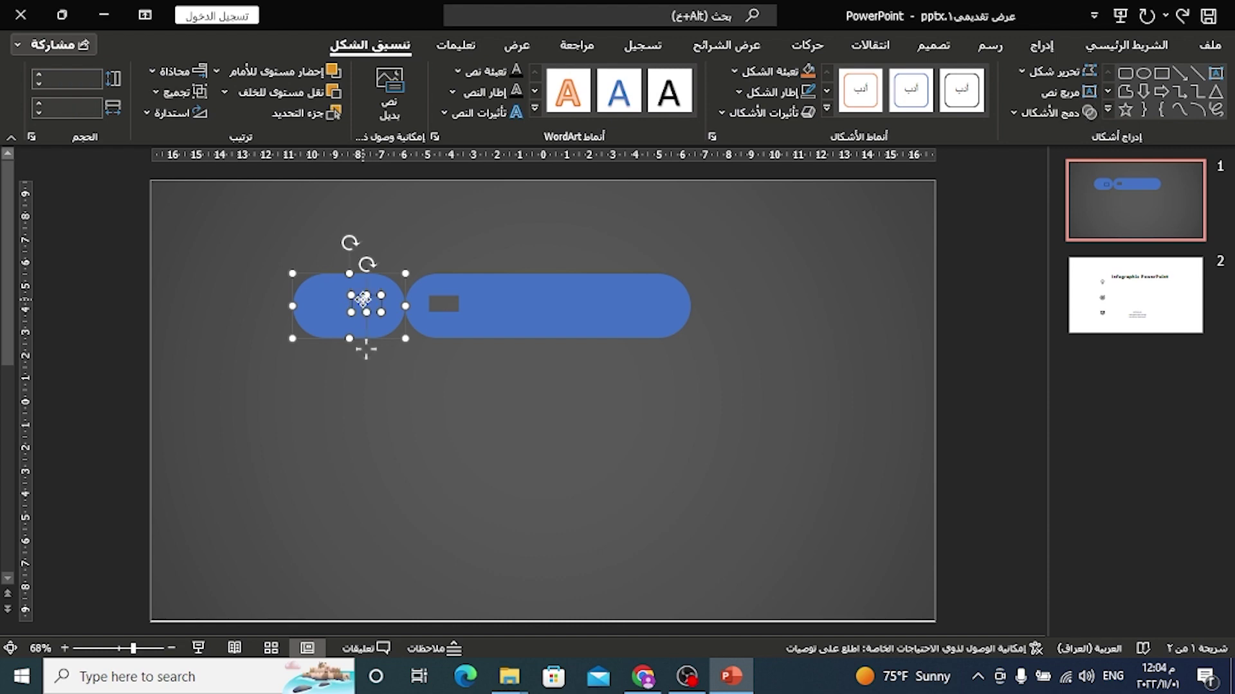
click(1048, 113)
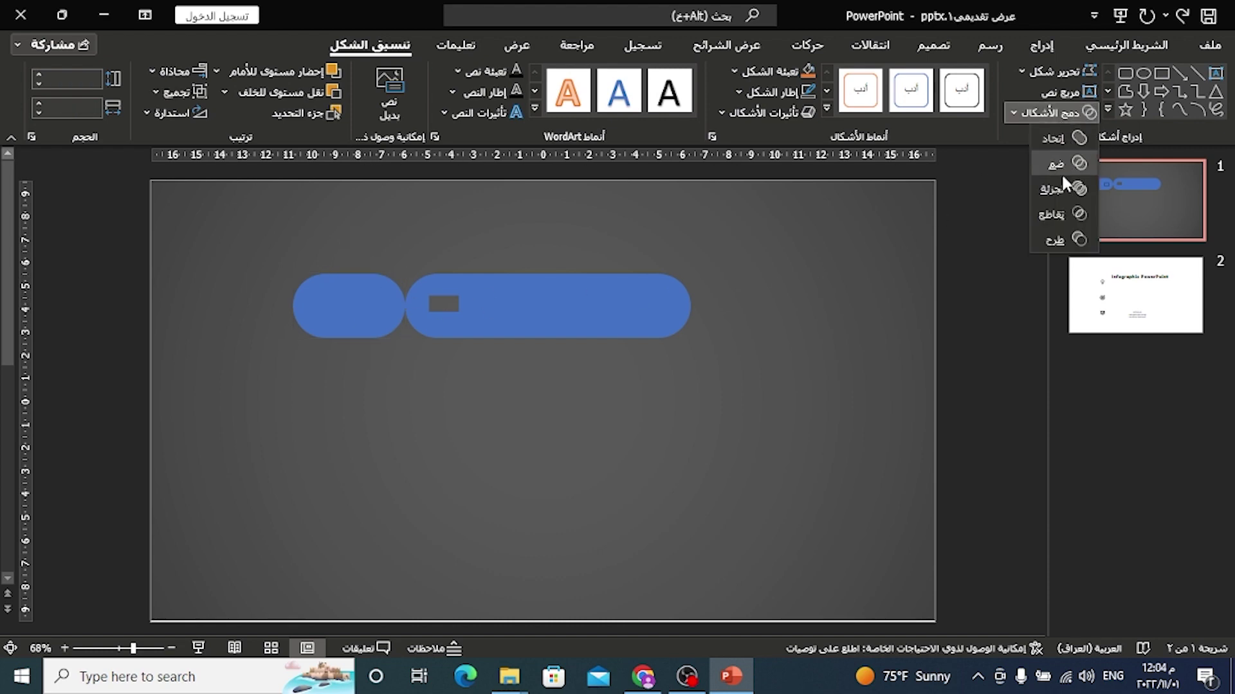
click(1063, 232)
click(803, 315)
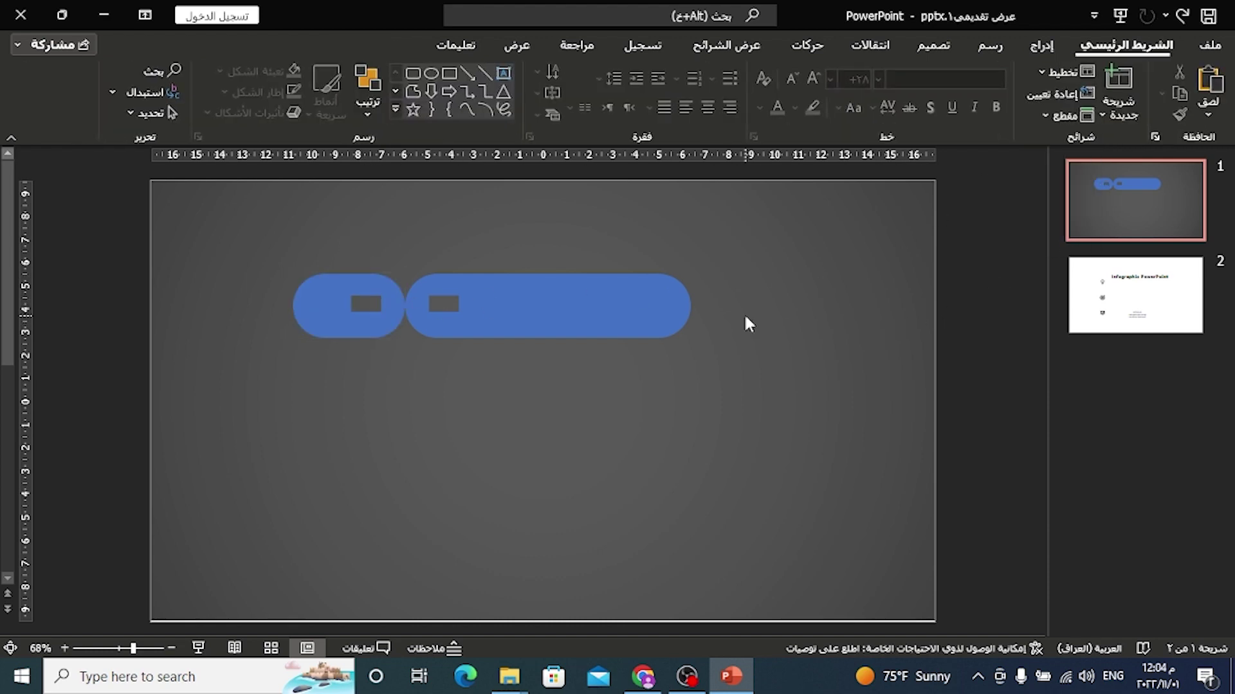
Step: Draw a rectangle over the long pill's top half and fragment the two shapes
click(642, 315)
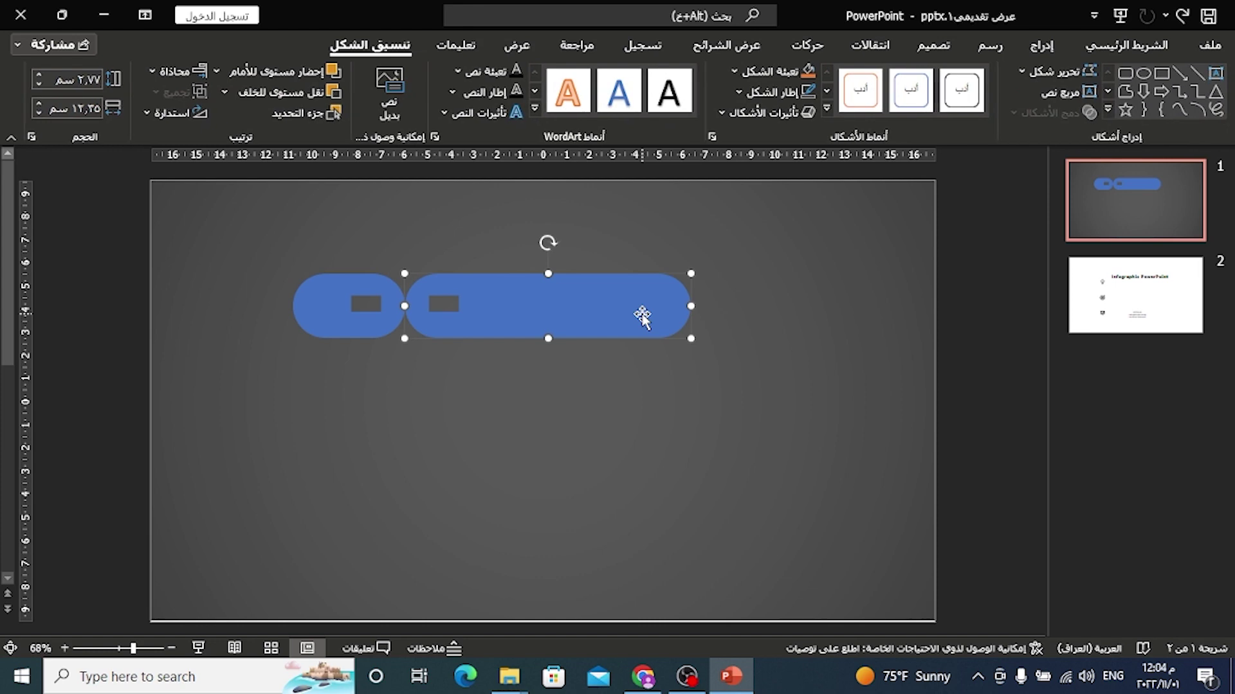
click(1041, 47)
click(920, 83)
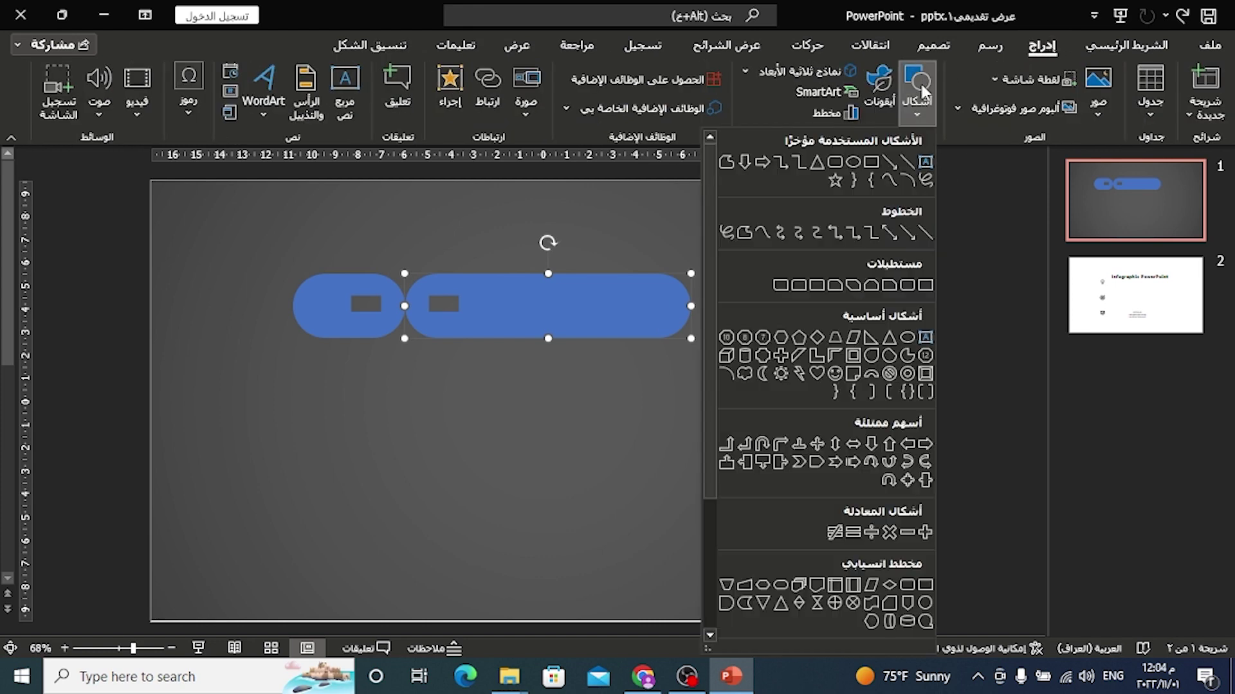
click(875, 162)
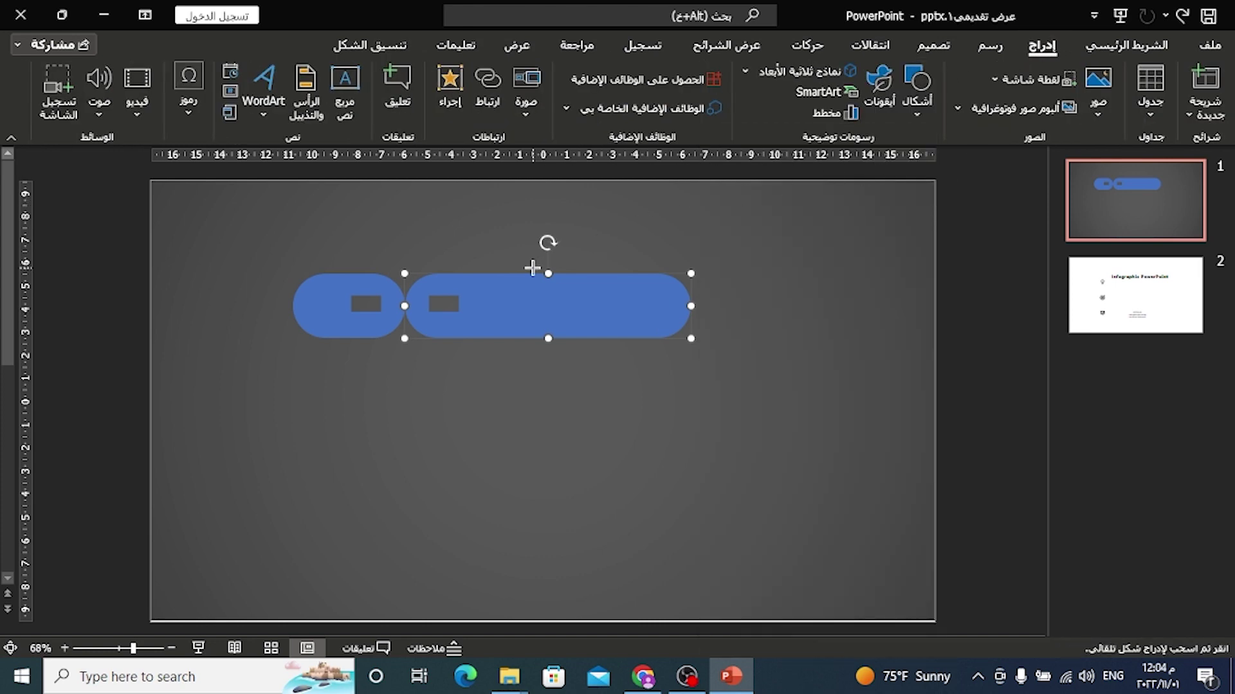
mouse_move(392, 242)
mouse_down()
mouse_move(750, 310)
mouse_move(739, 305)
mouse_up()
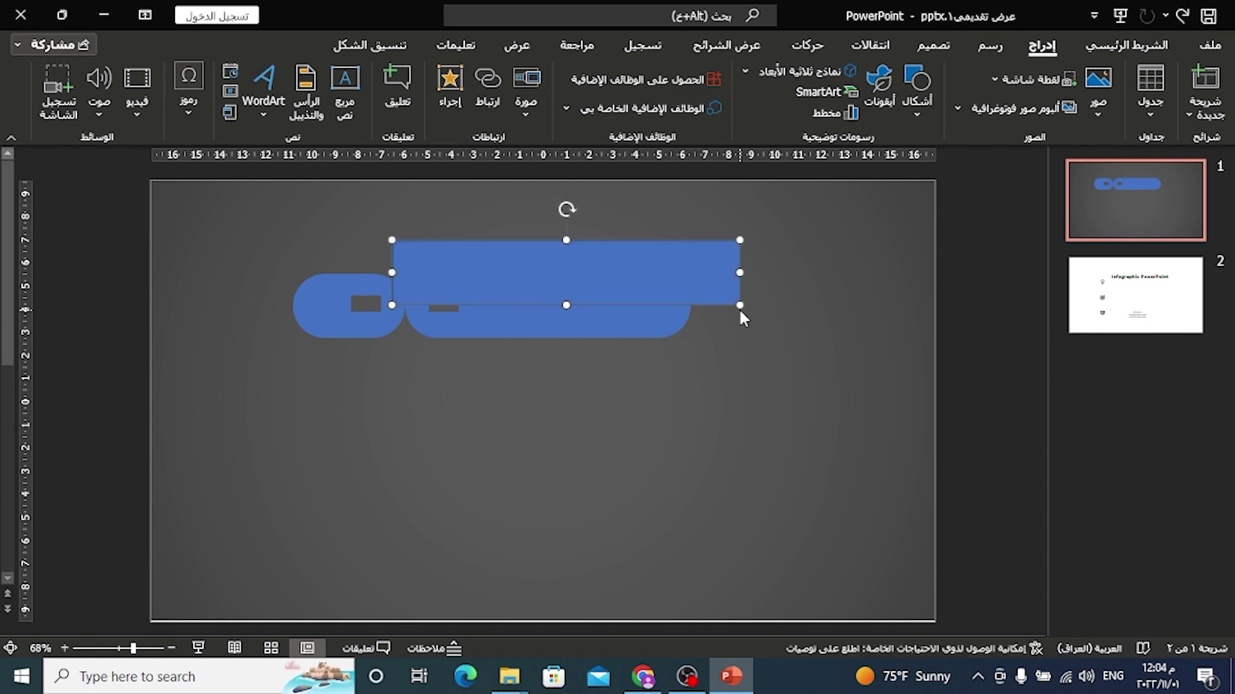
click(738, 365)
click(650, 330)
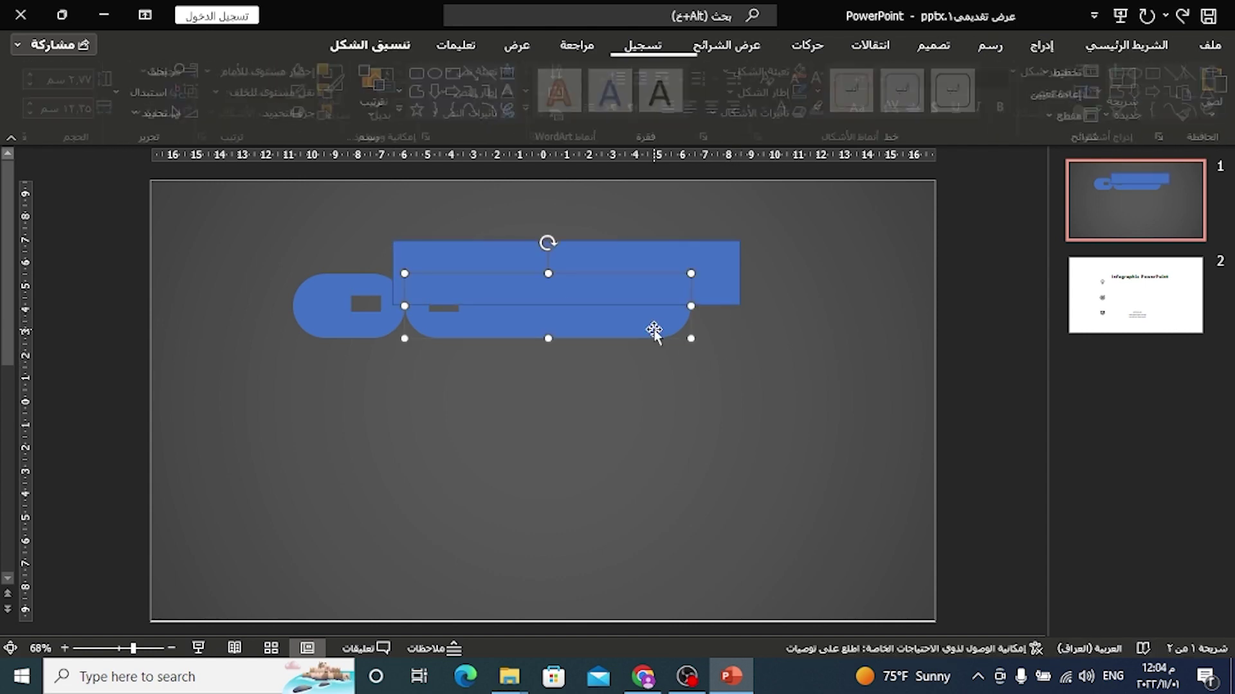
shift+click(705, 270)
click(1051, 113)
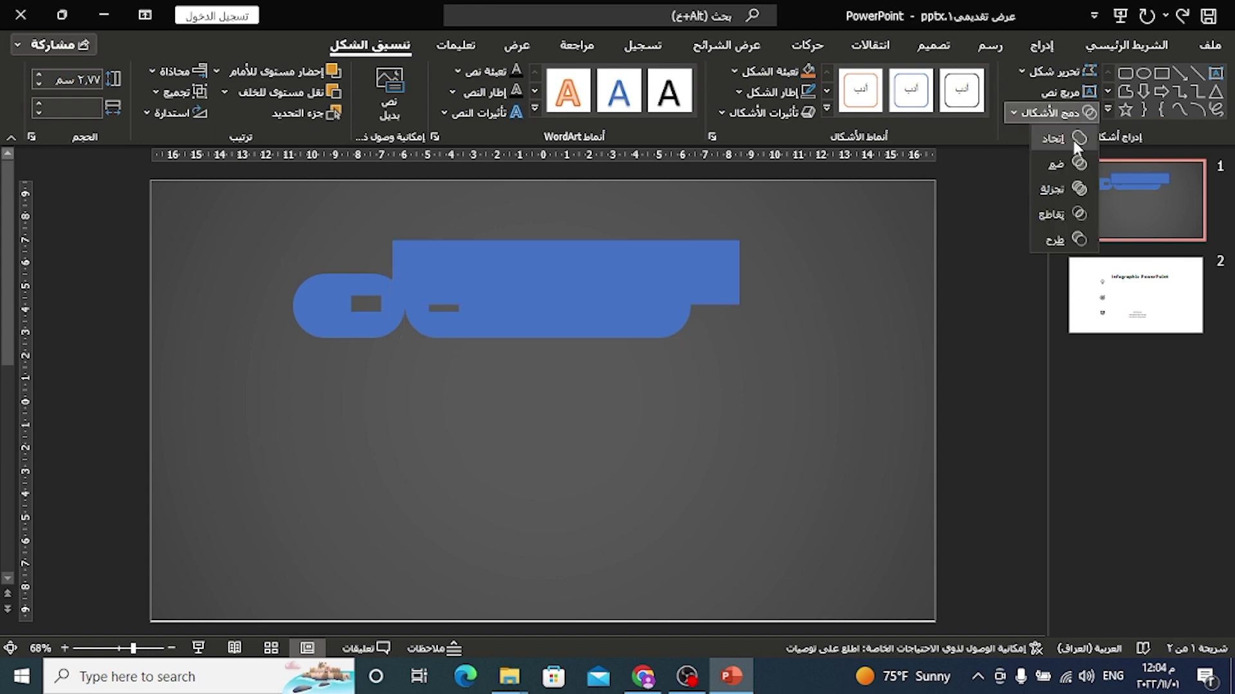
click(1065, 186)
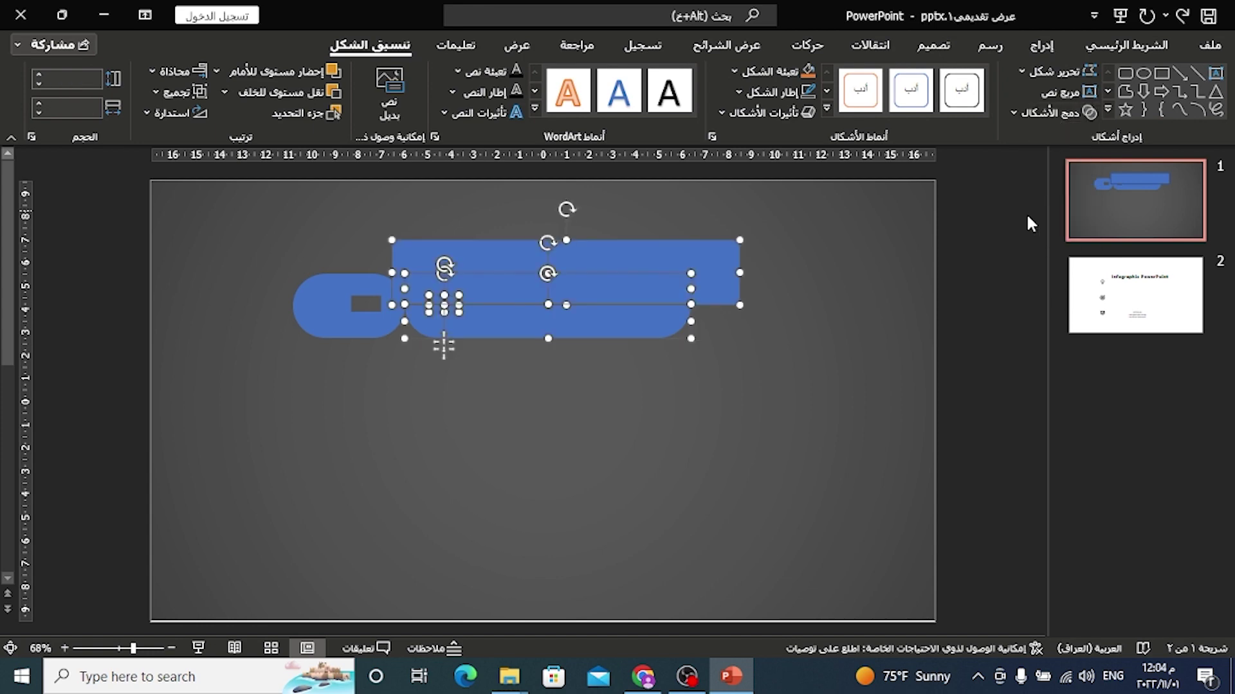
Step: Delete the top rectangle fragment and the stray piece in the hole, leaving both bar halves selected
click(898, 291)
click(723, 272)
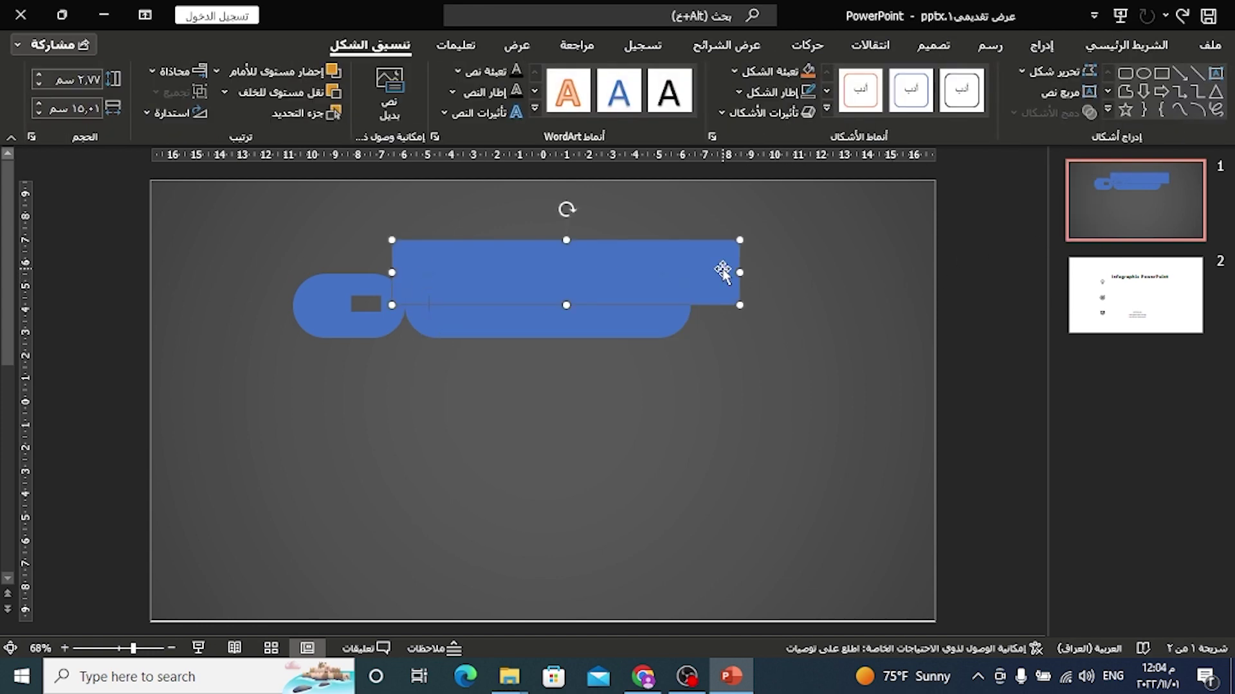
key(Delete)
click(448, 311)
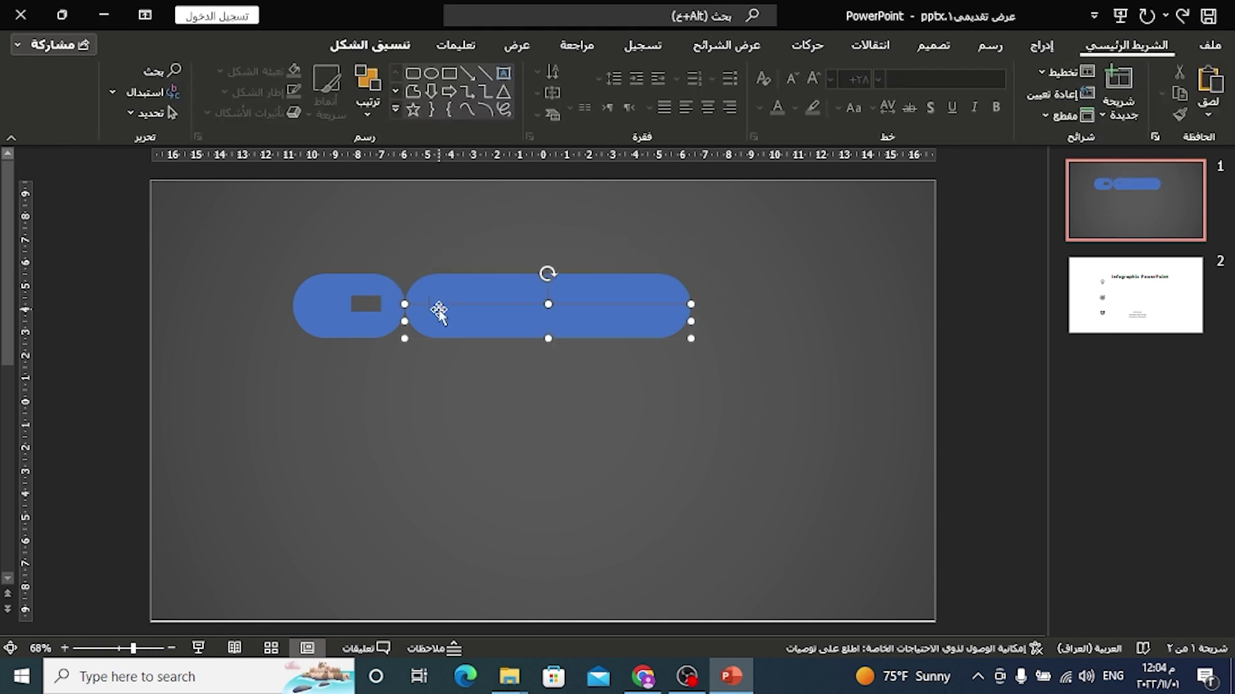
click(441, 298)
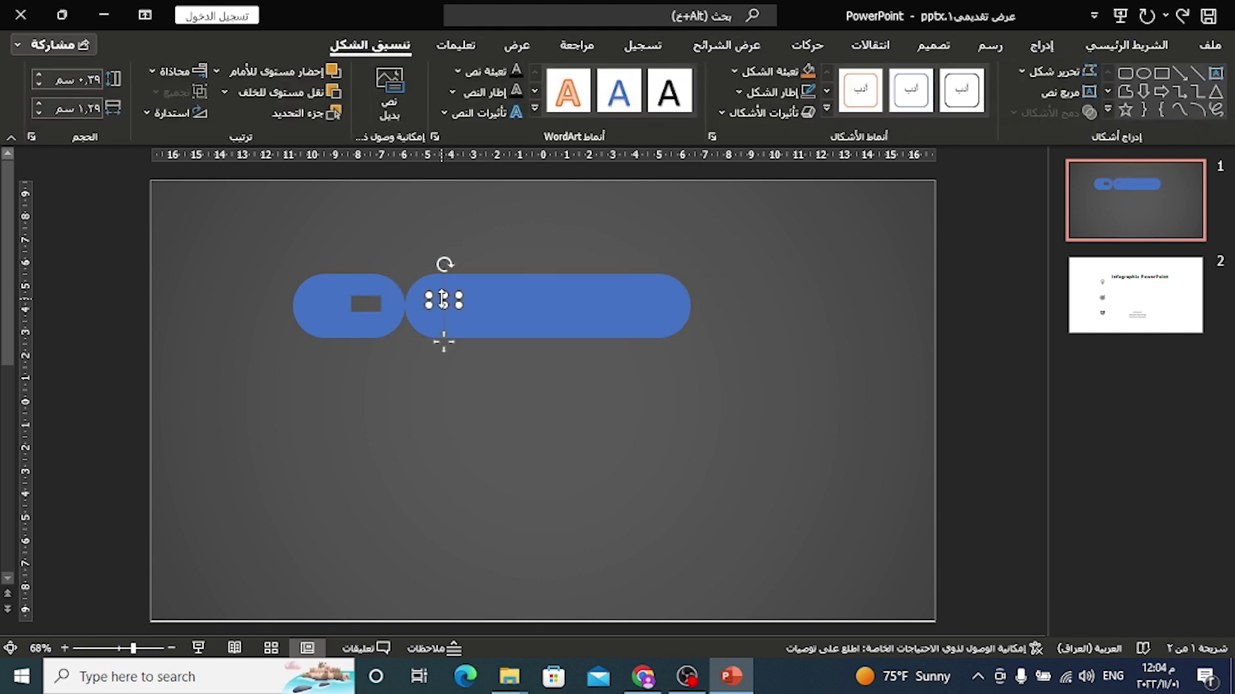
key(Delete)
click(440, 309)
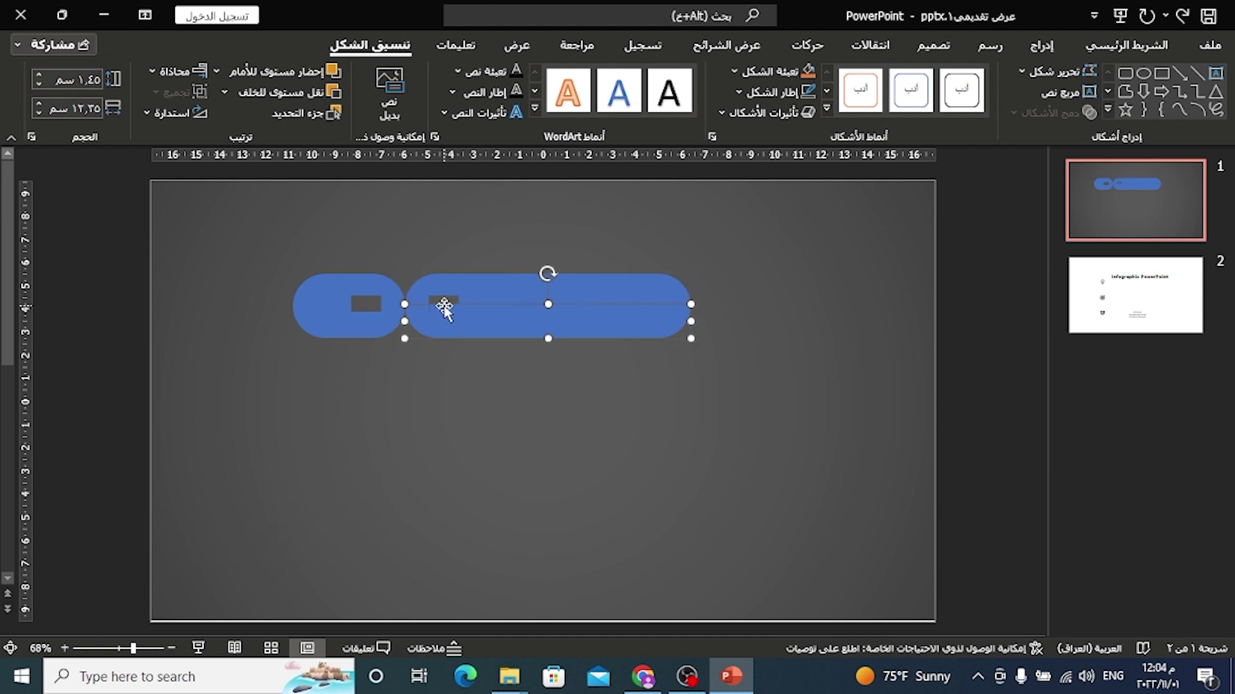
click(443, 306)
click(474, 344)
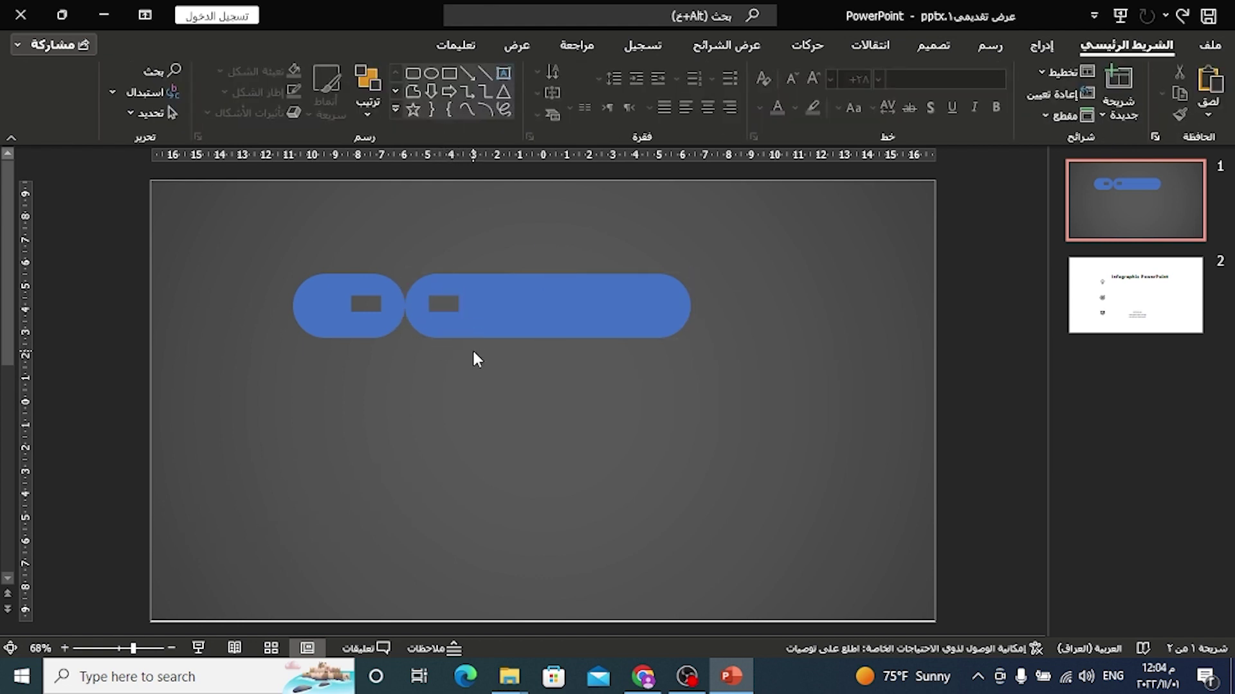
click(518, 333)
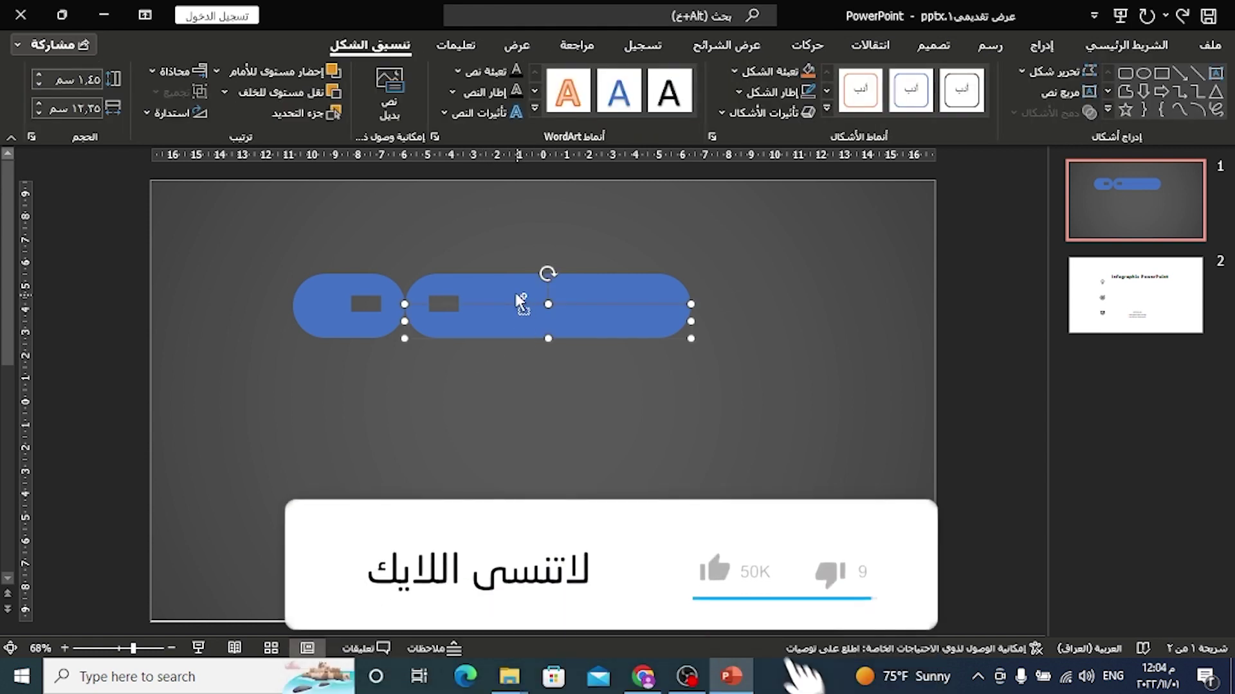
shift+click(511, 283)
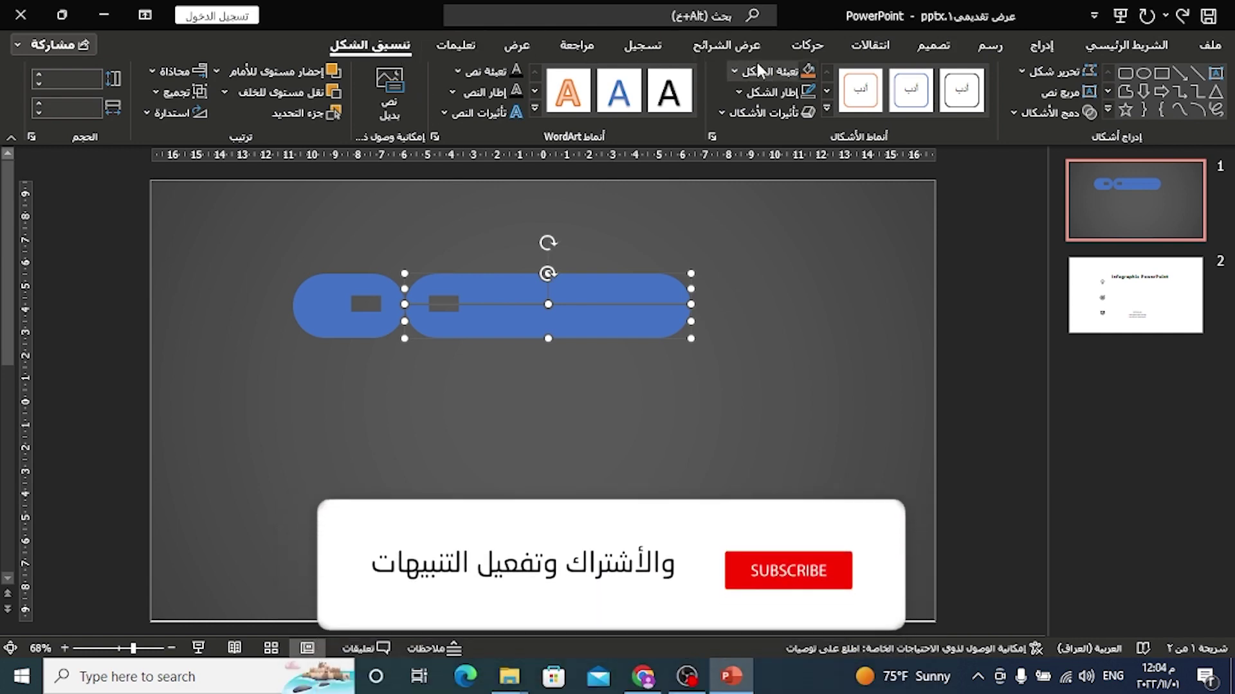
Step: Fill the long bar white and slide it left to overlap the blue pill
click(778, 71)
click(808, 116)
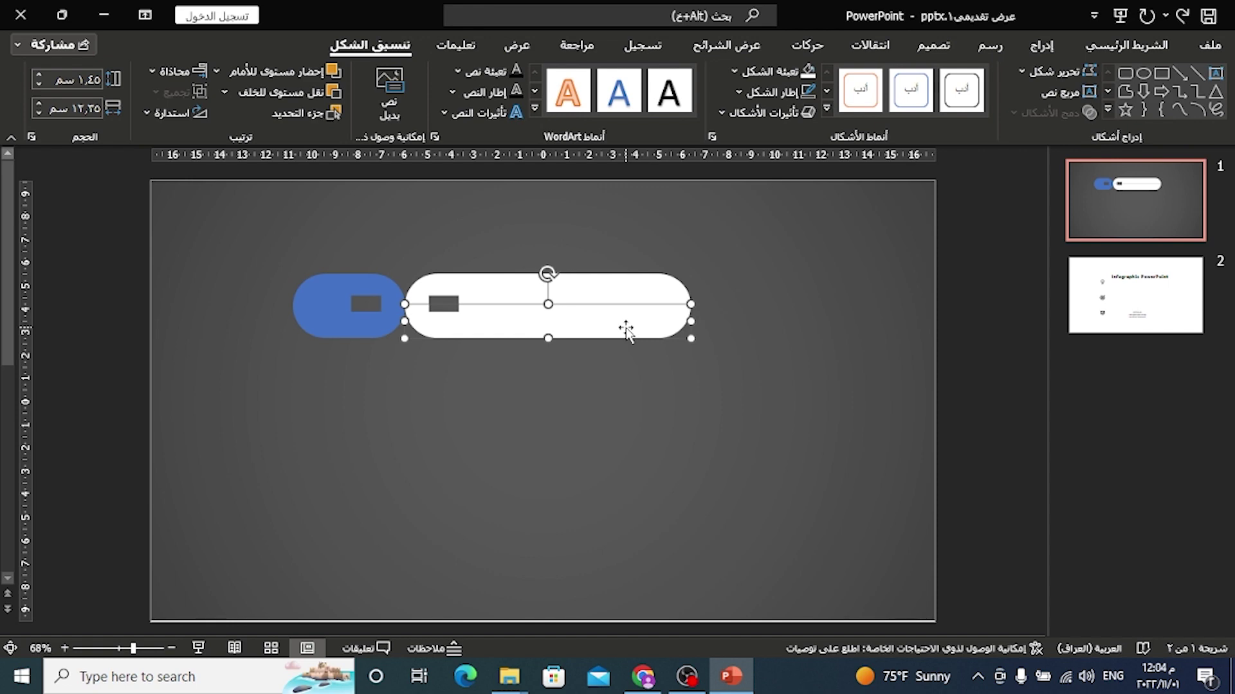
key(Up)
click(617, 415)
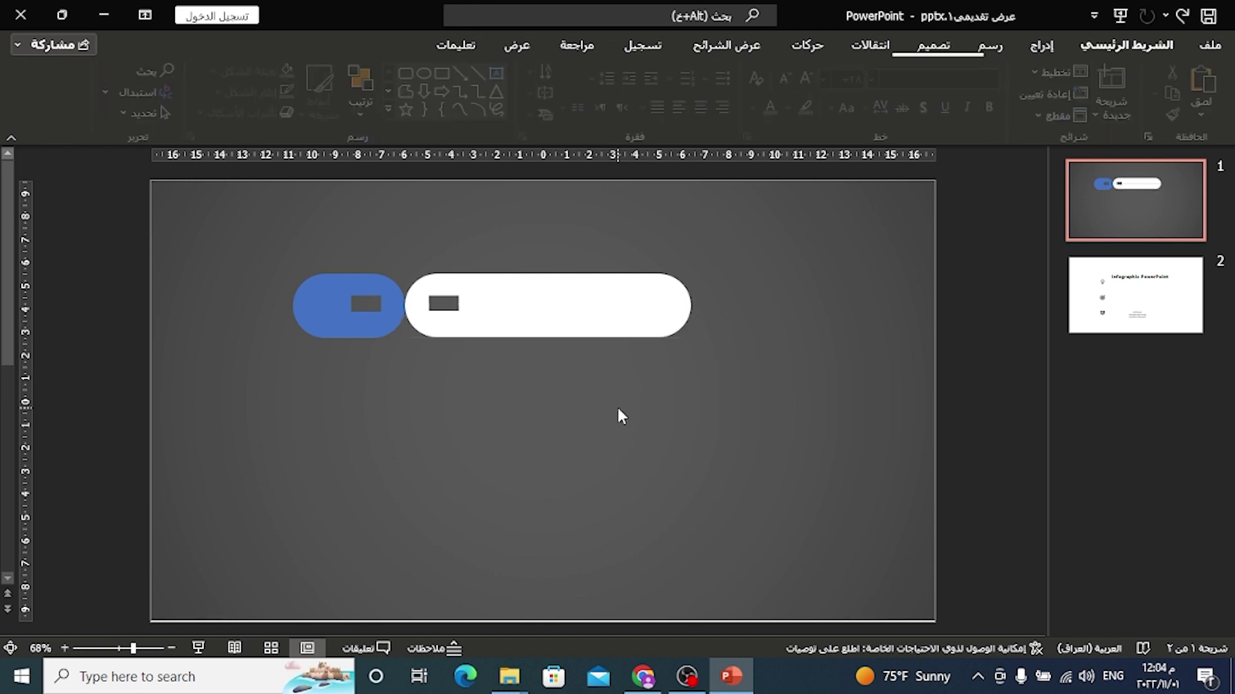
click(579, 321)
shift+click(598, 289)
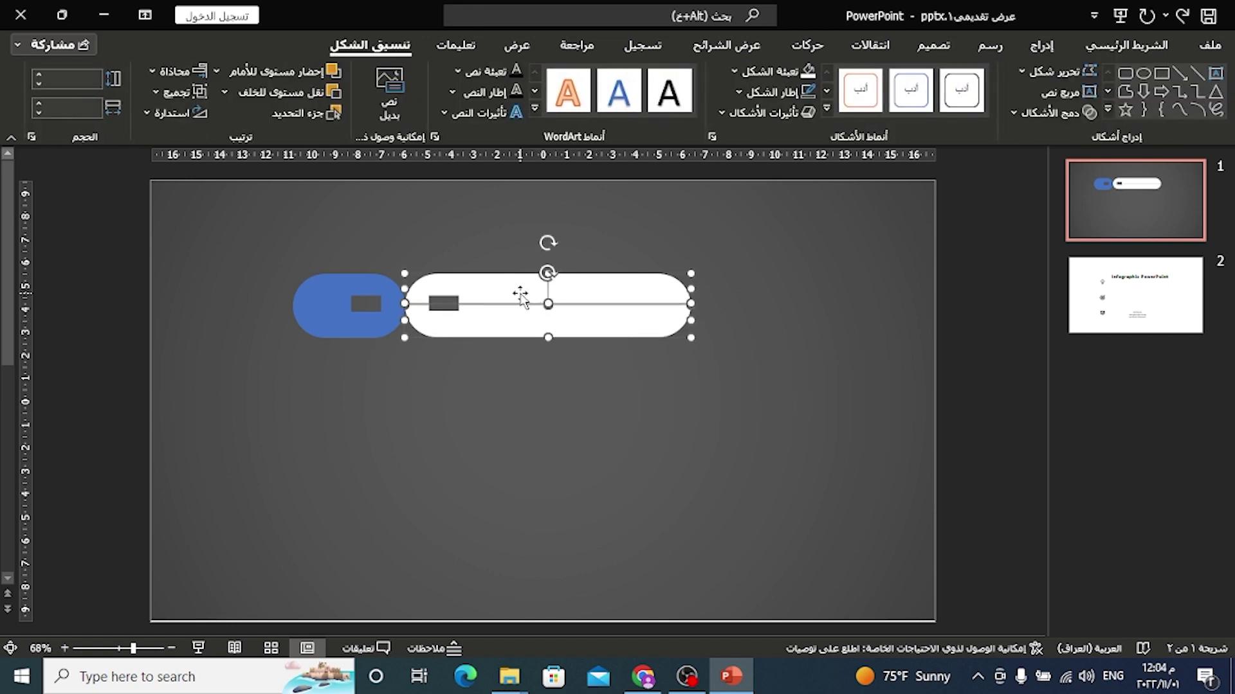
drag(504, 296, 453, 296)
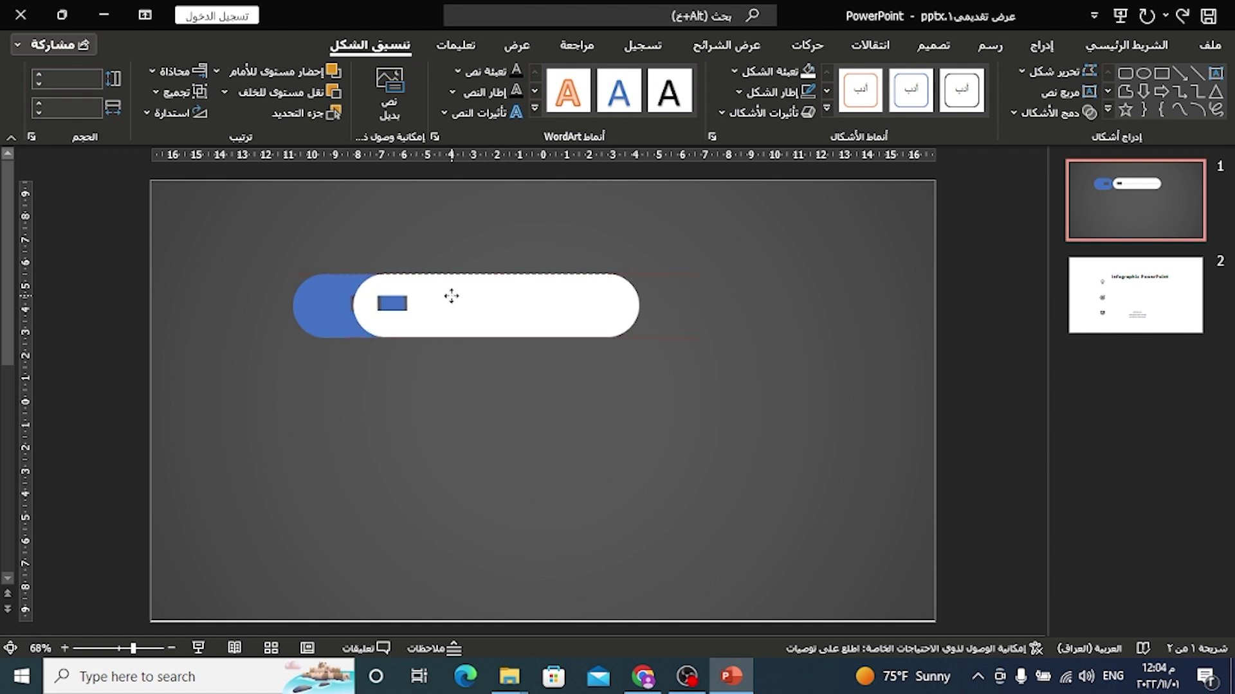
drag(452, 294, 451, 295)
Step: Shrink the short blue pill slightly from its corner handle
click(313, 311)
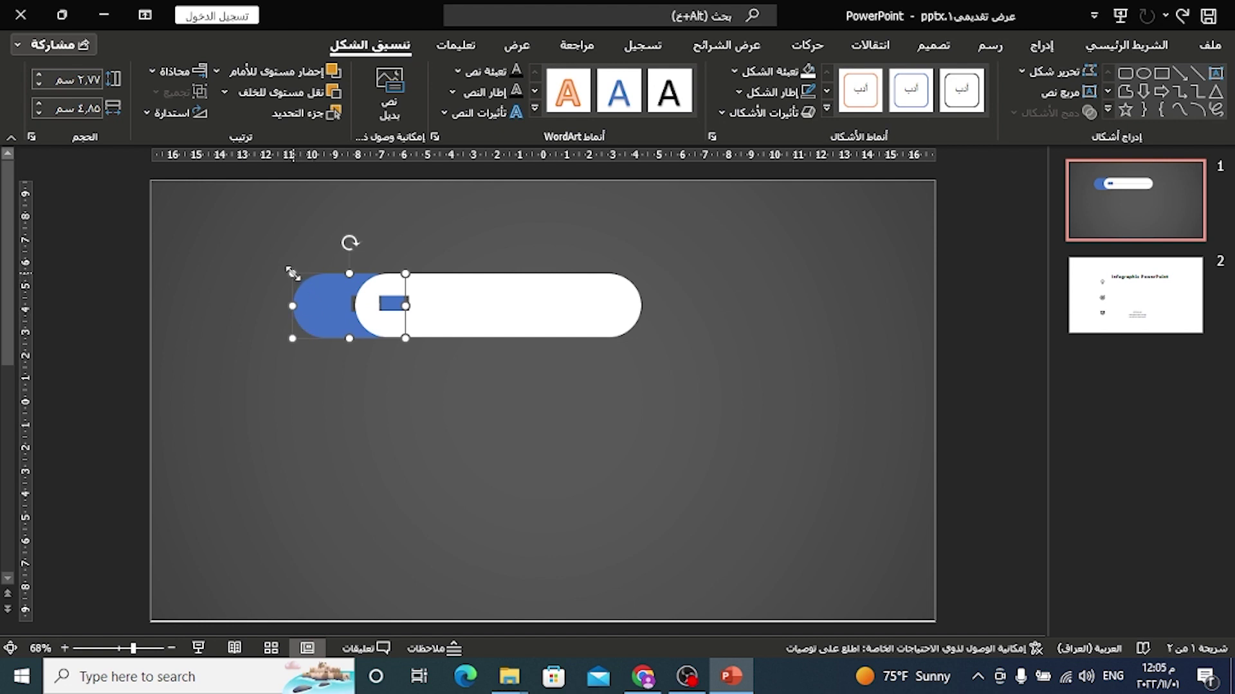
drag(292, 273, 299, 278)
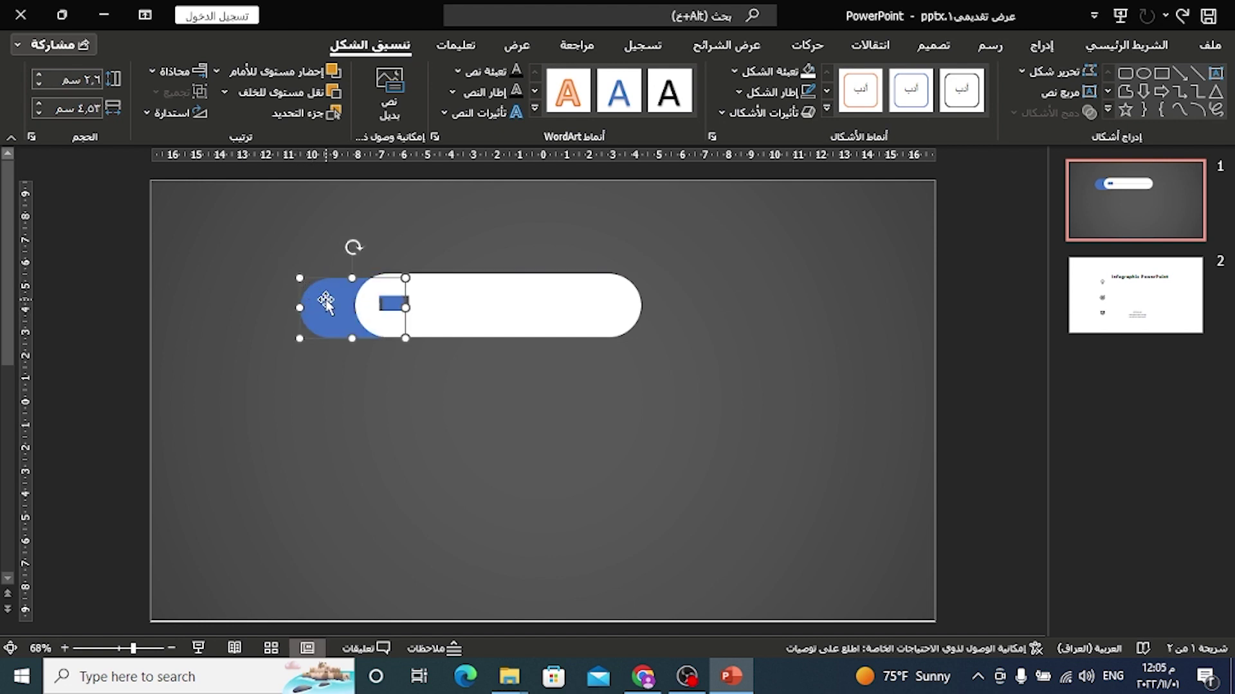
key(ctrl+z)
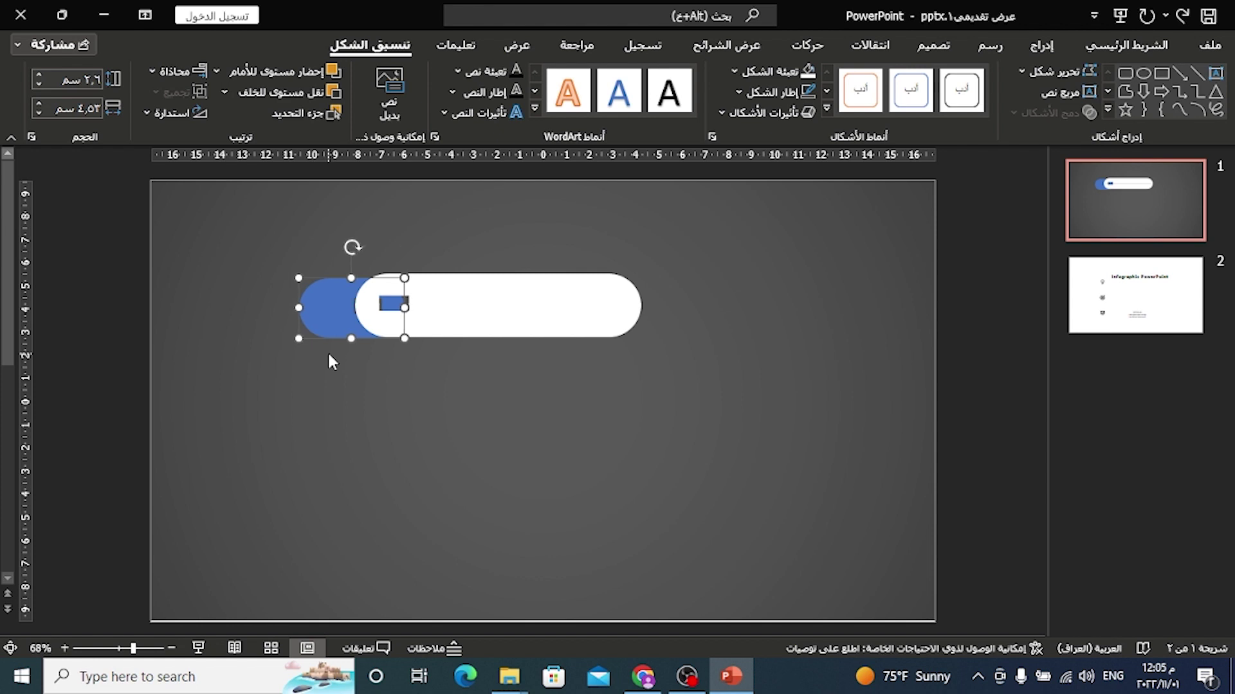
key(ctrl+y)
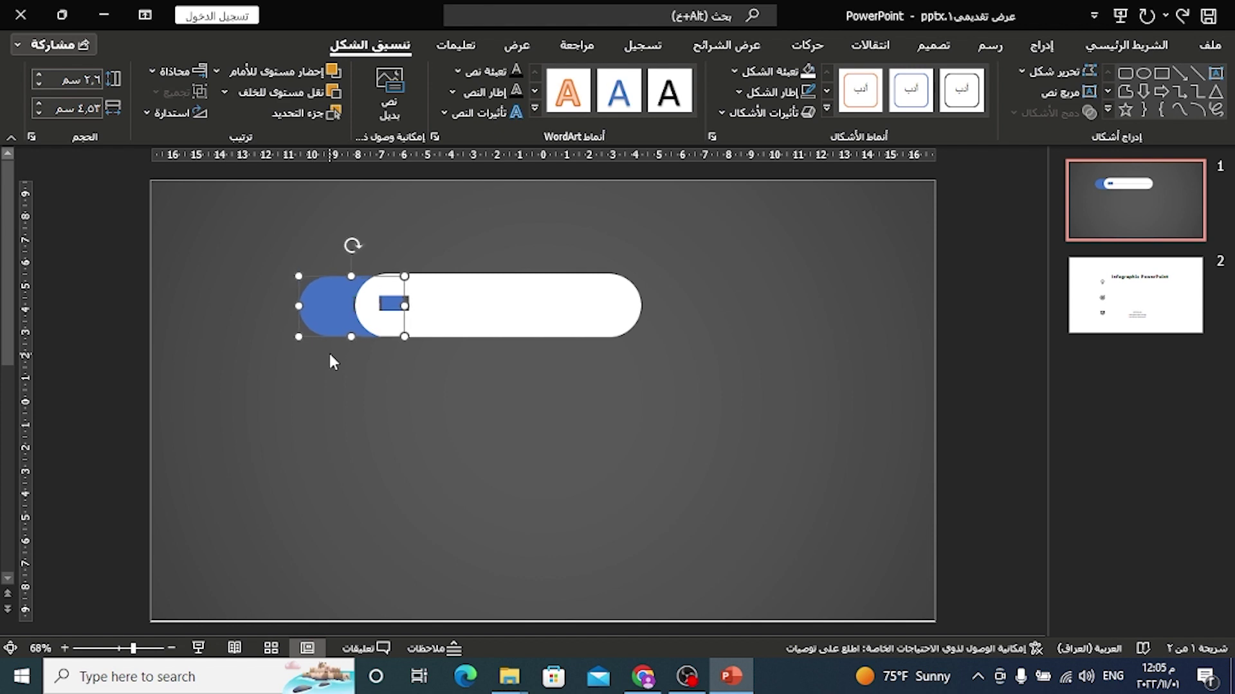
click(445, 369)
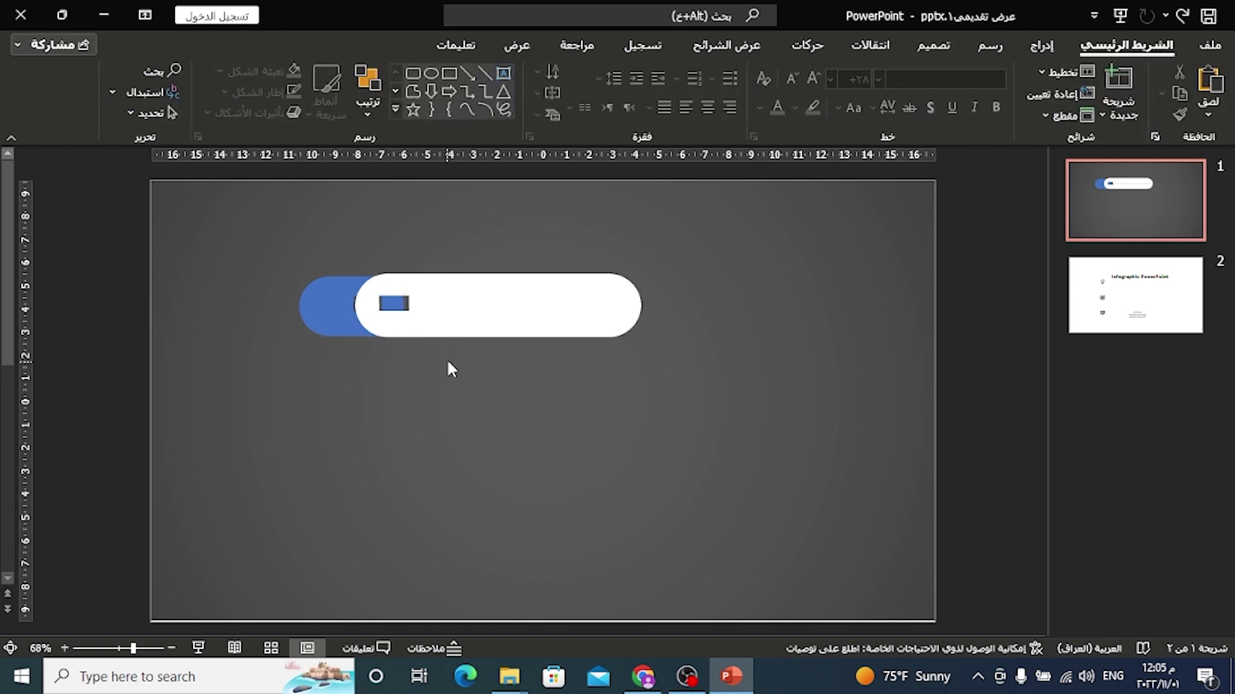
click(457, 331)
Step: Send the white bar behind the short blue pill
right_click(457, 328)
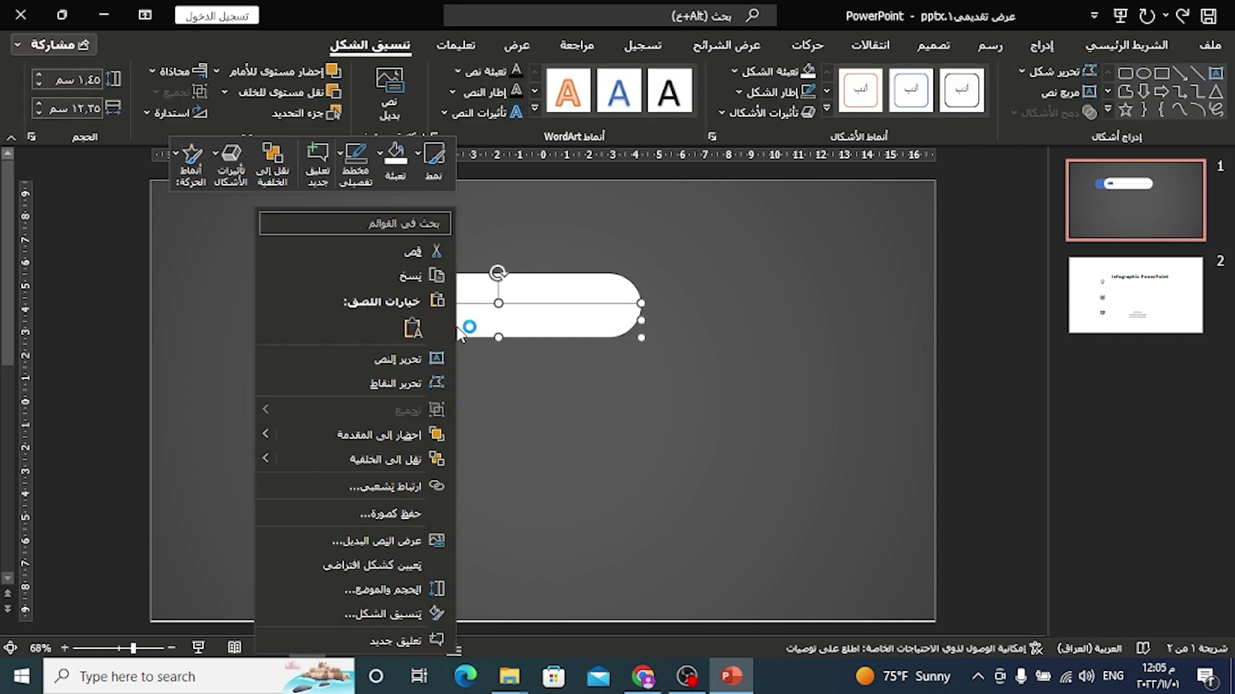
click(405, 459)
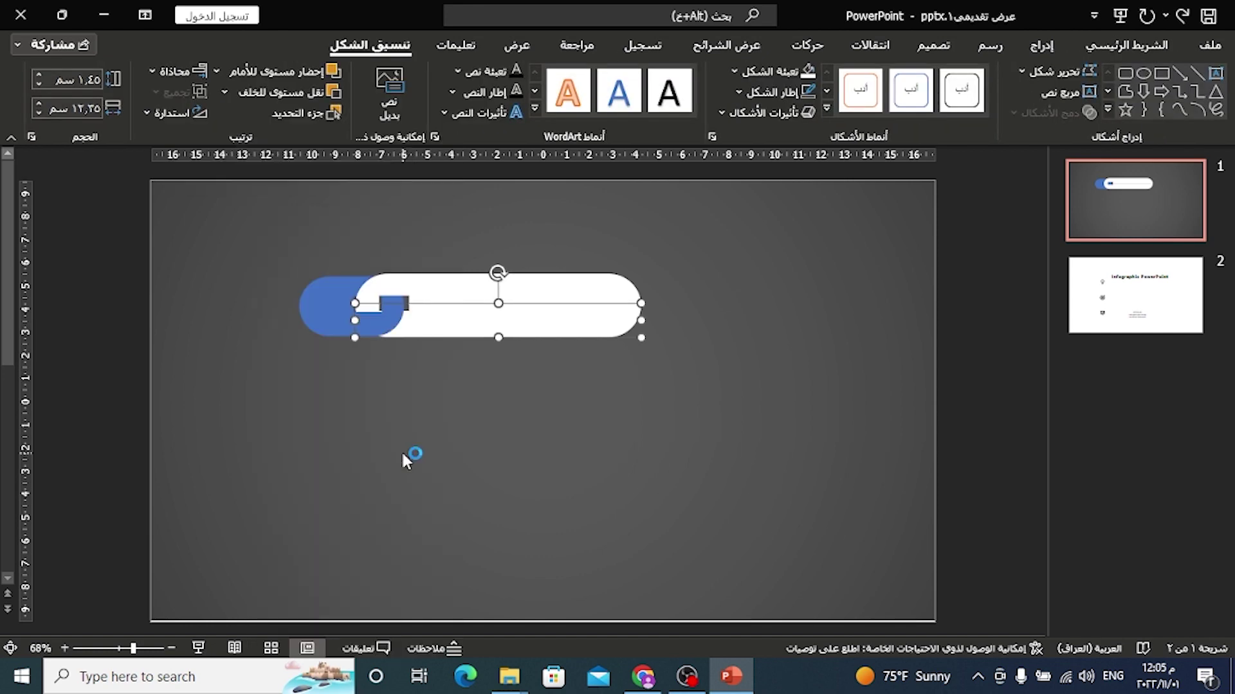
click(403, 450)
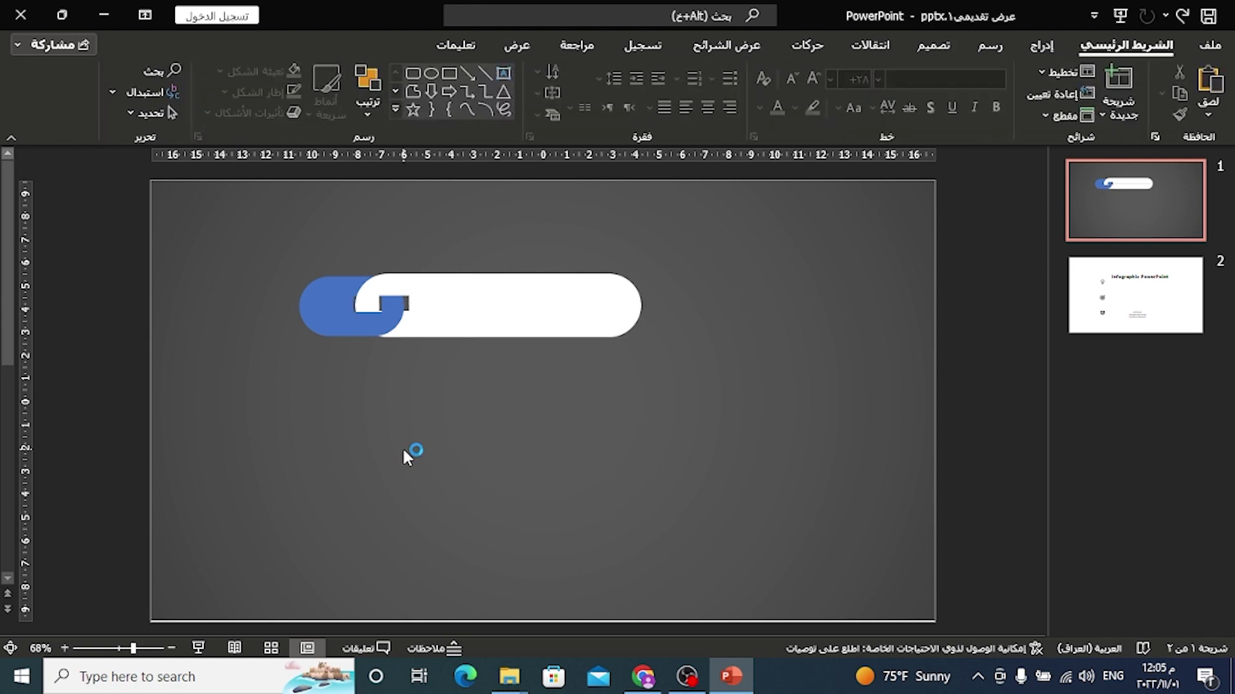
click(339, 312)
Step: Give the blue pill an outer shadow preset with 80% transparency
right_click(339, 313)
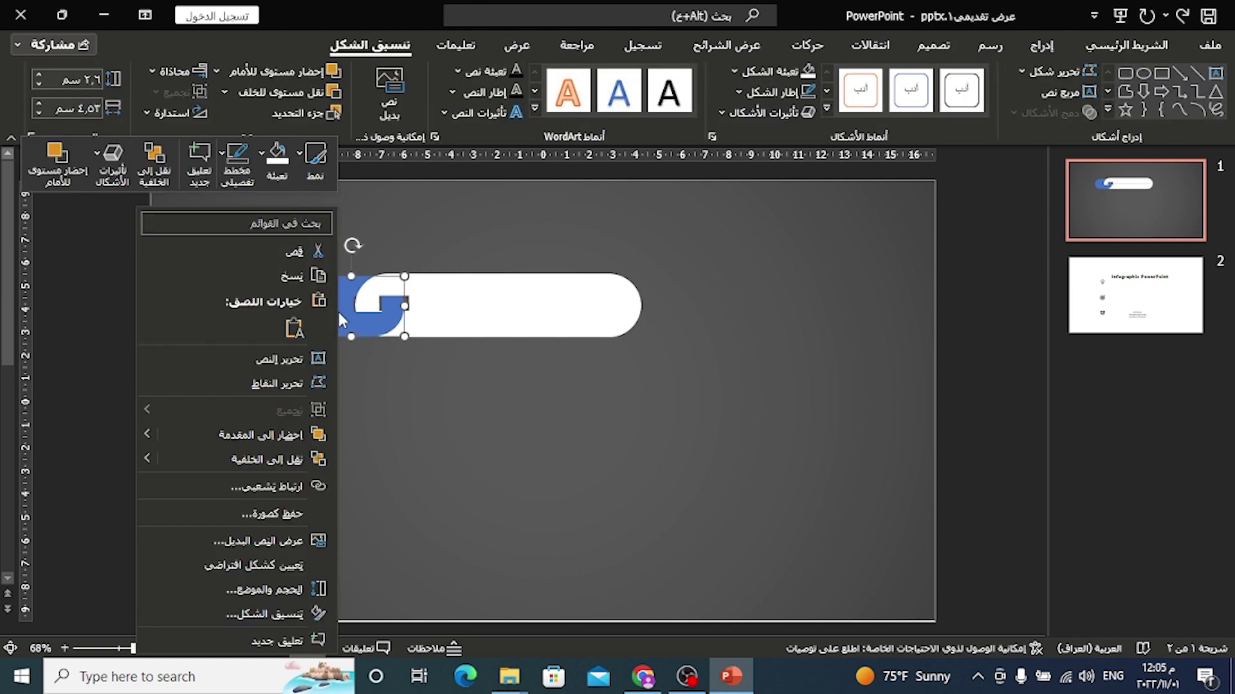
click(270, 614)
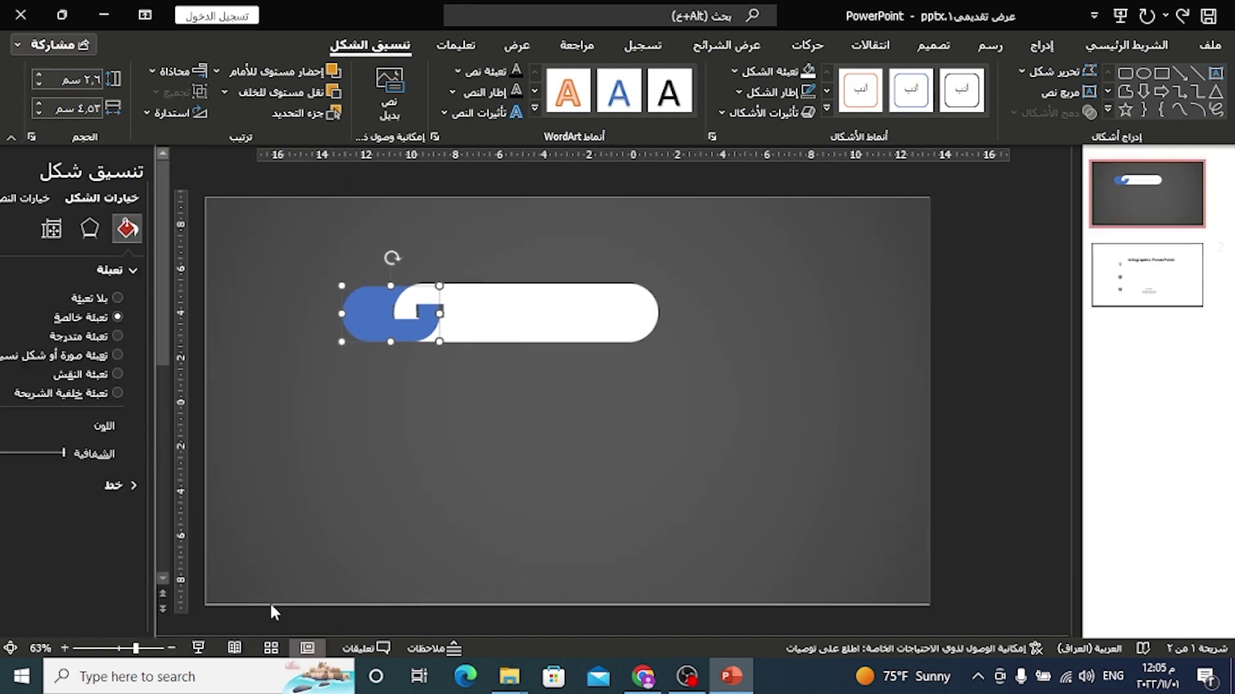
click(241, 230)
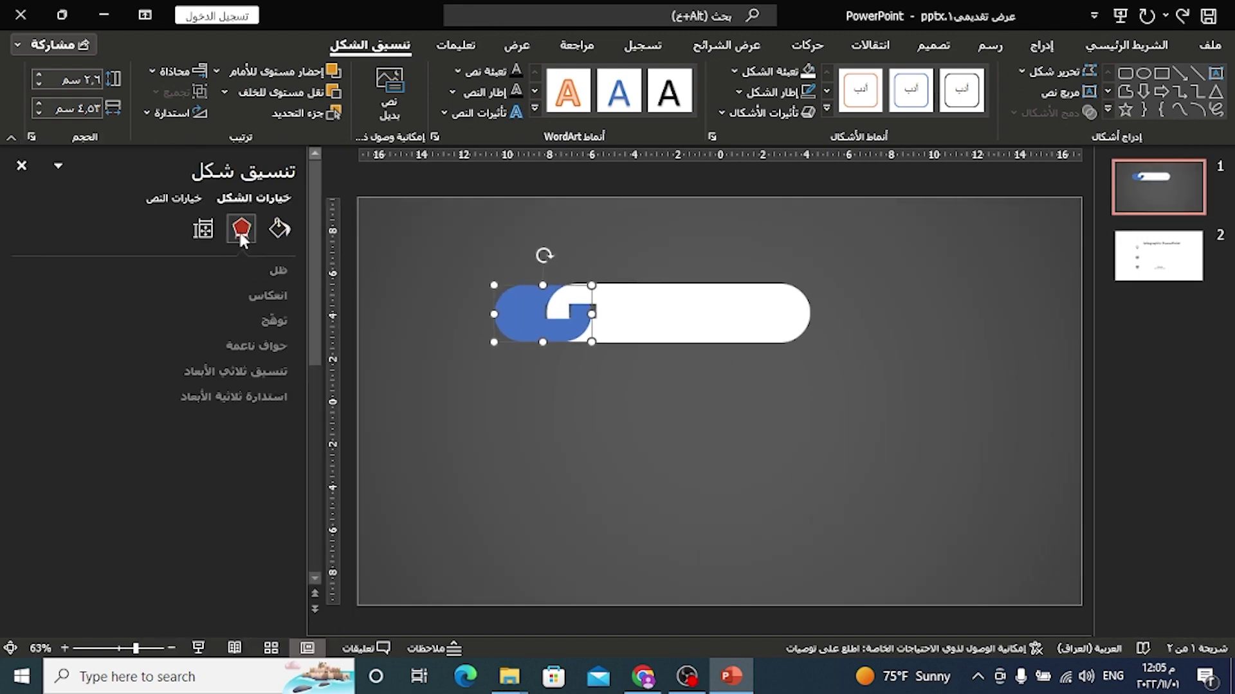
click(249, 273)
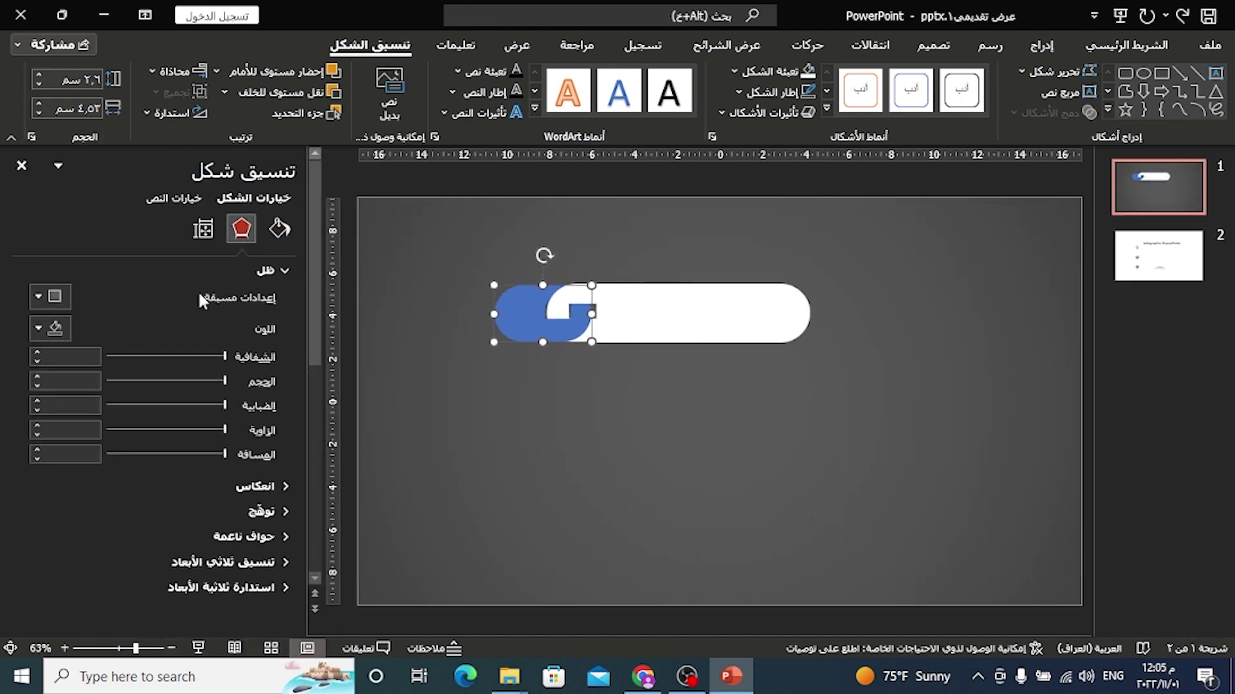
click(51, 297)
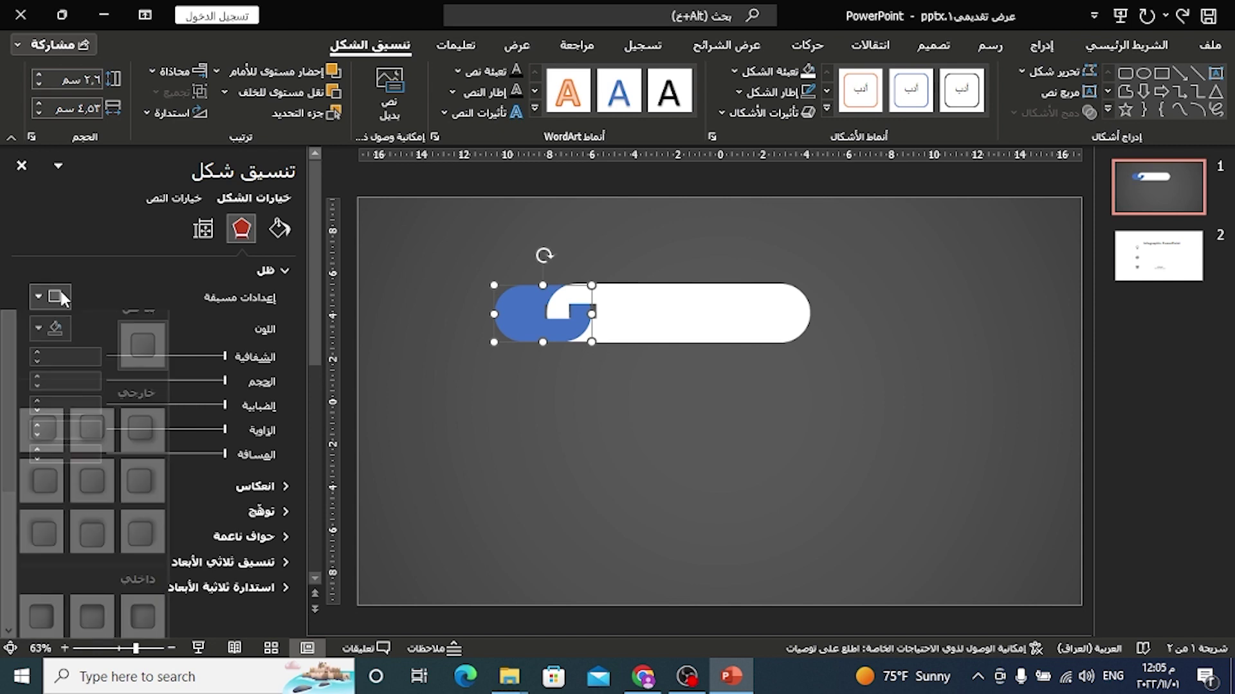
click(95, 488)
double_click(91, 354)
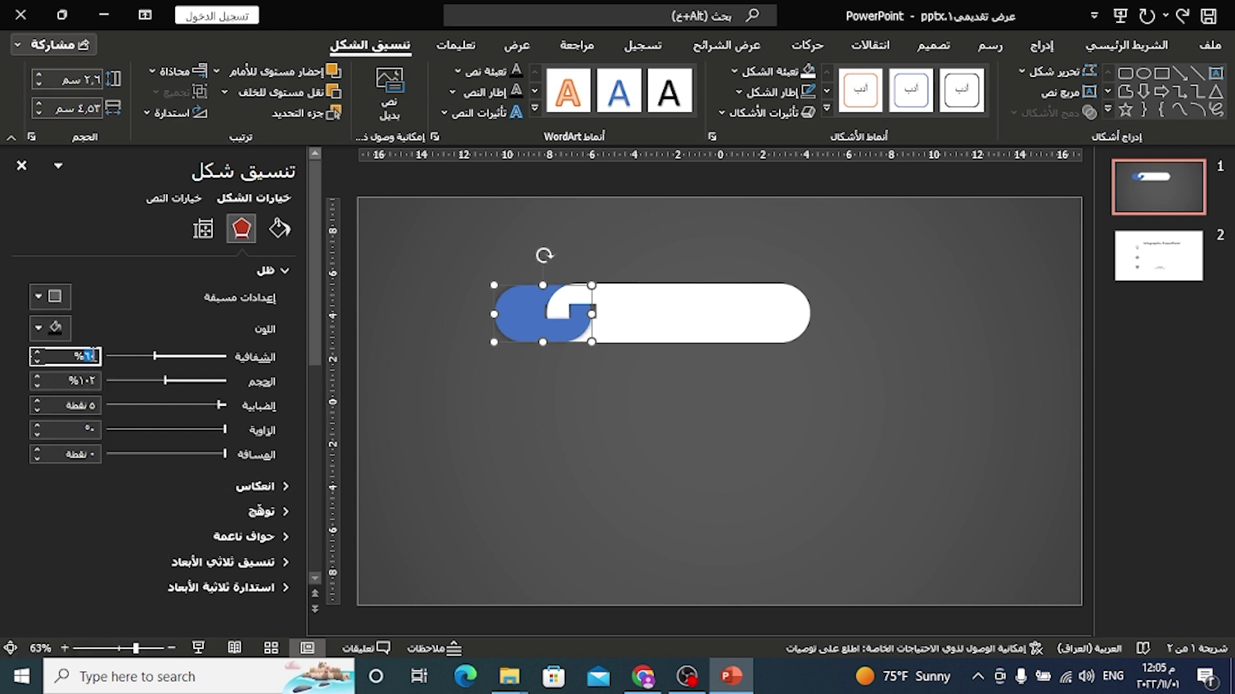
text(80)
key(Return)
click(542, 469)
Step: Apply an outer shadow preset to the white pill with 22% transparency
click(639, 299)
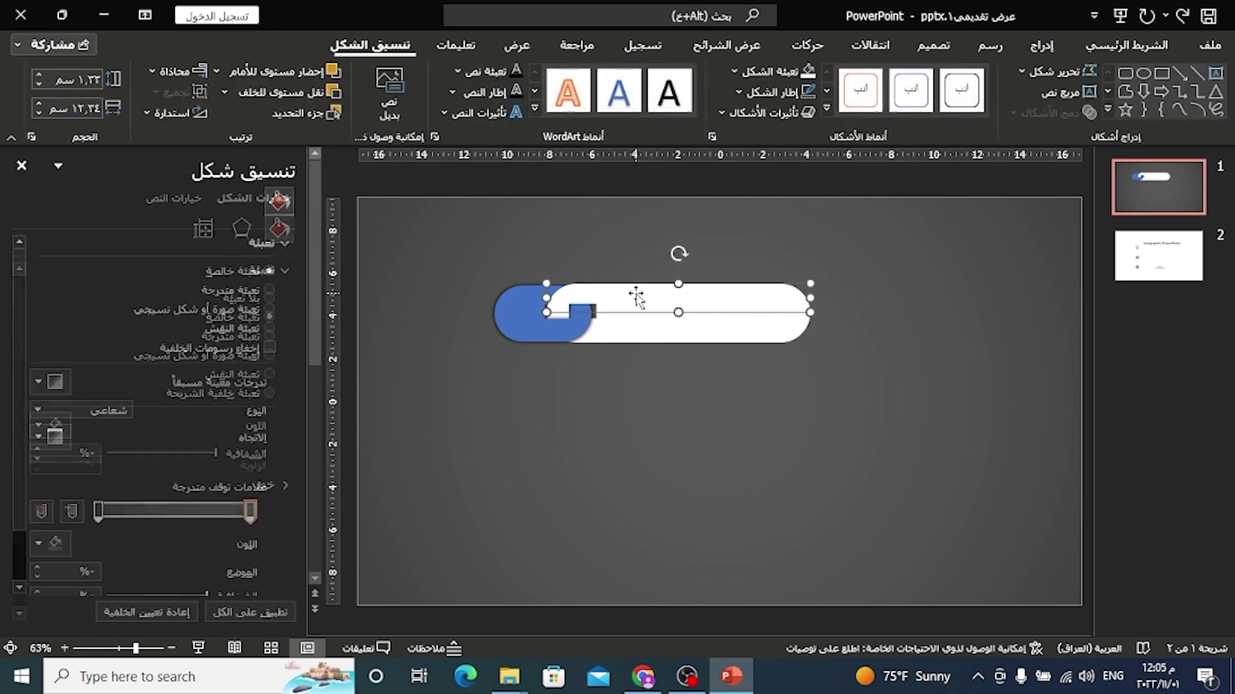
click(242, 229)
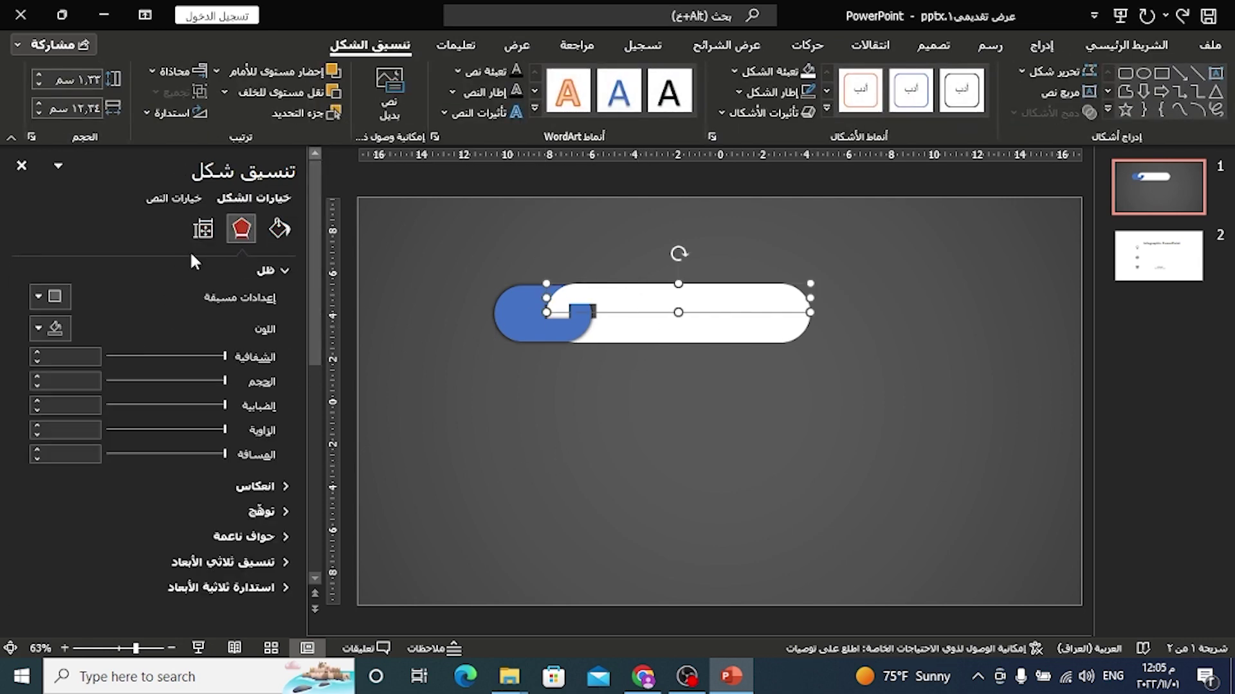
click(50, 298)
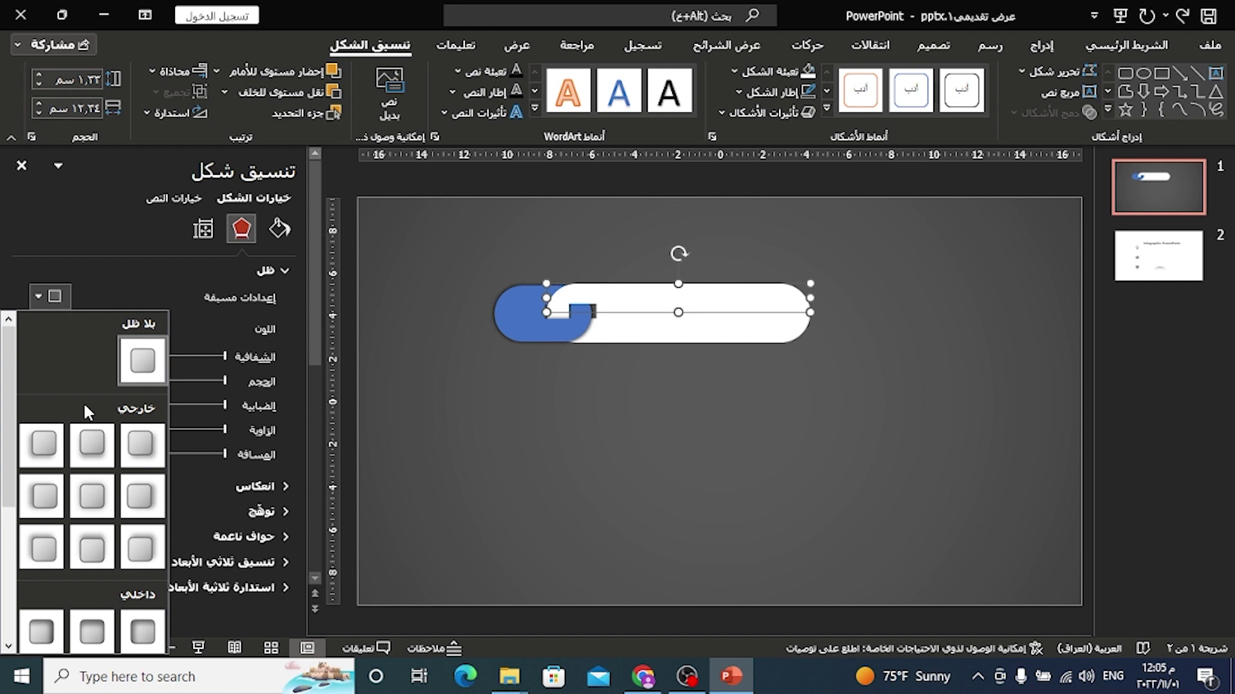
click(94, 532)
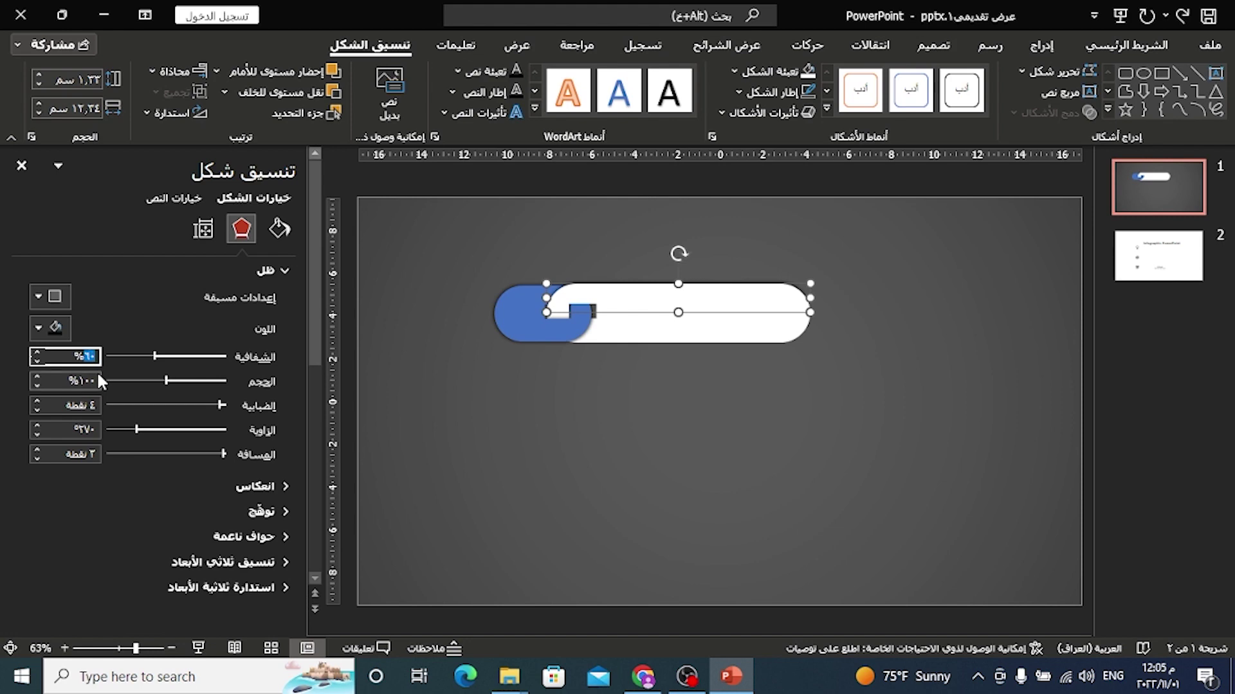
text(22)
click(575, 360)
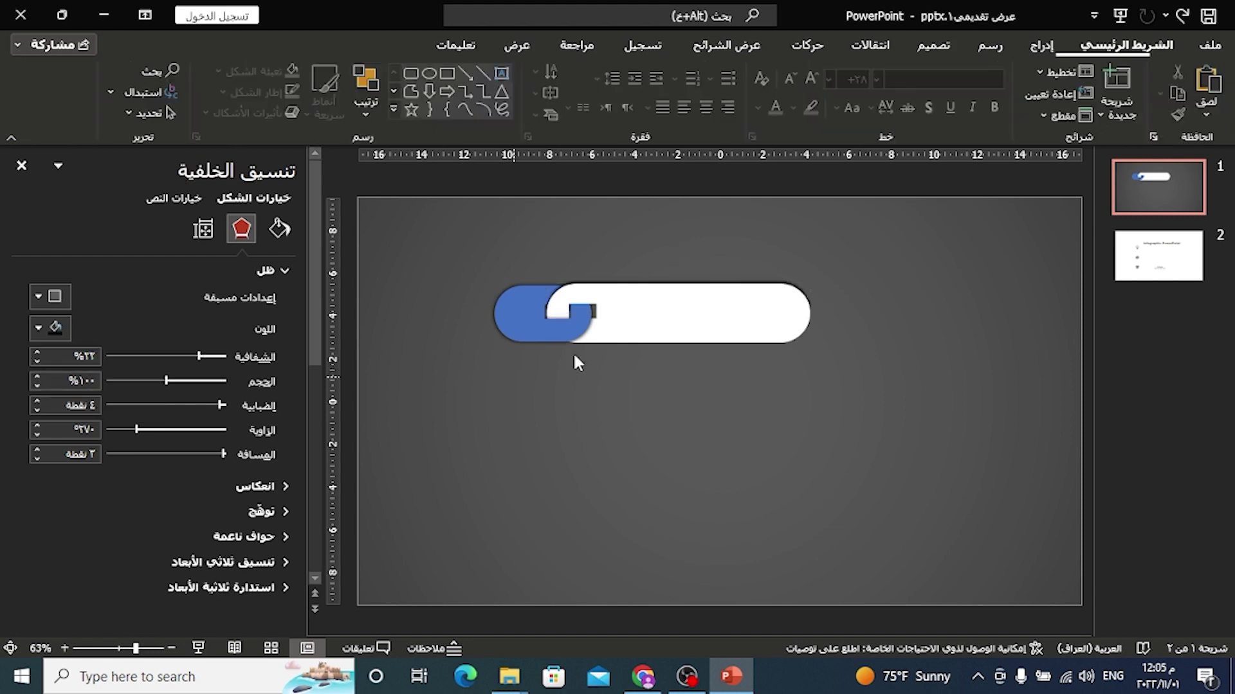
Step: Replace it with an outer shadow falling below the pill at 44% transparency
click(619, 325)
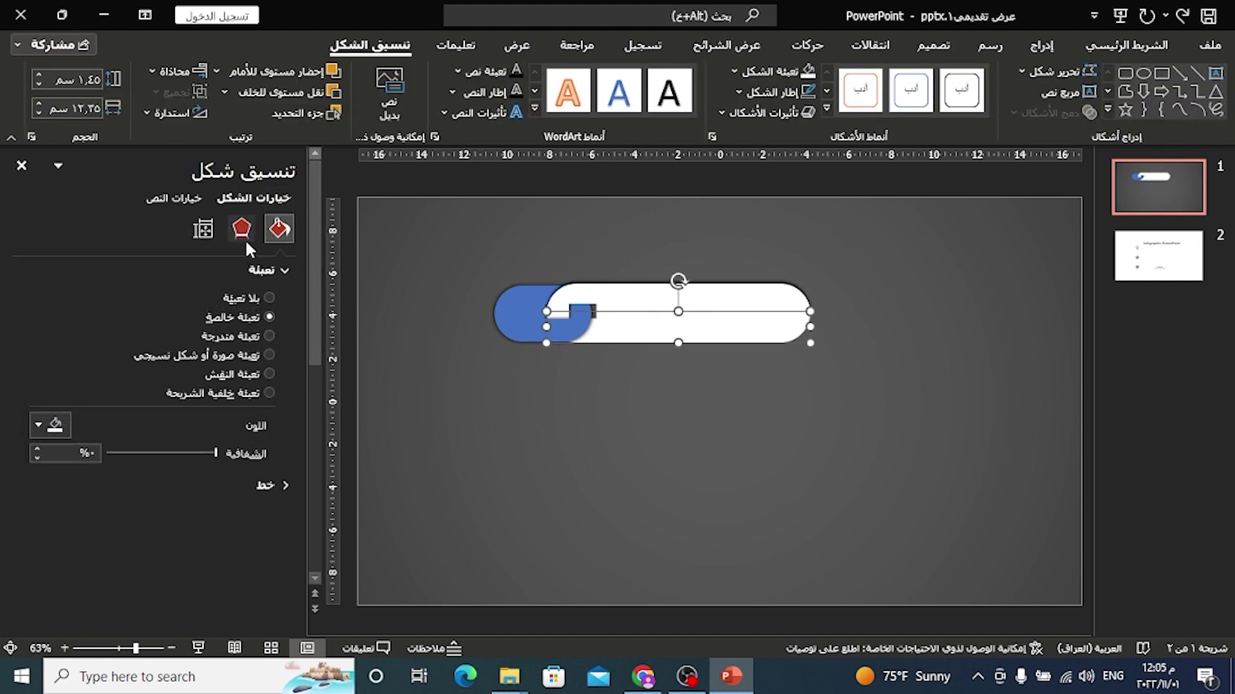
click(242, 231)
click(56, 297)
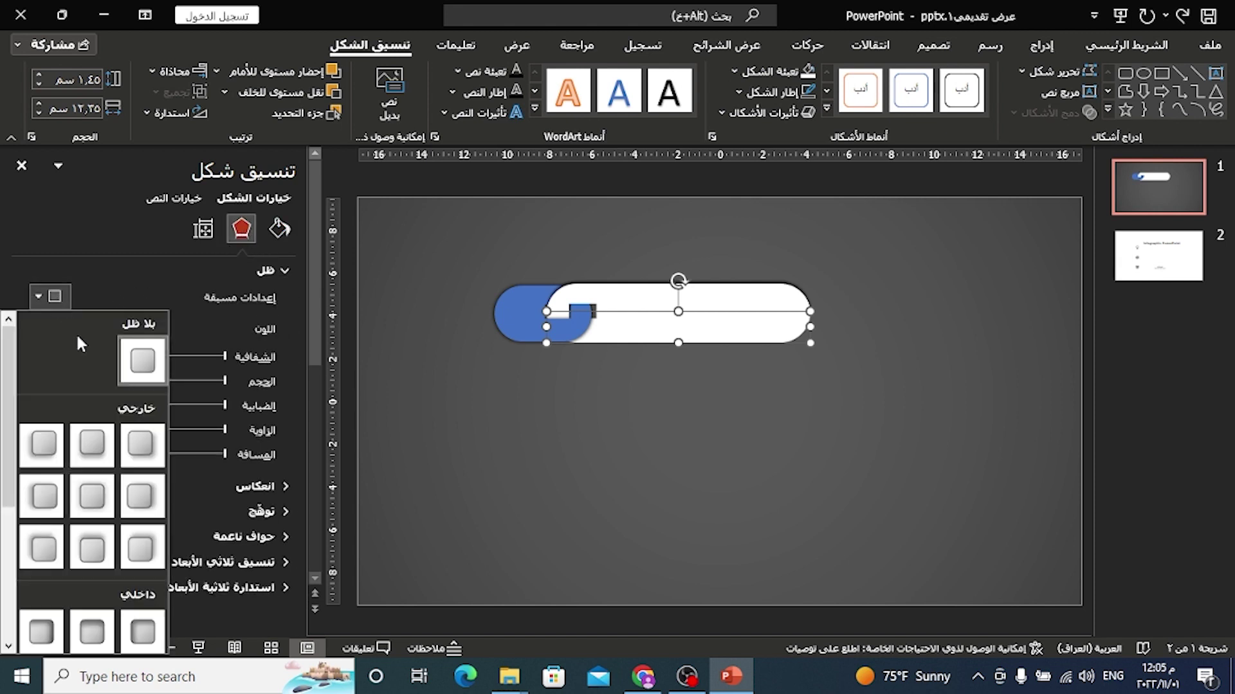
click(106, 458)
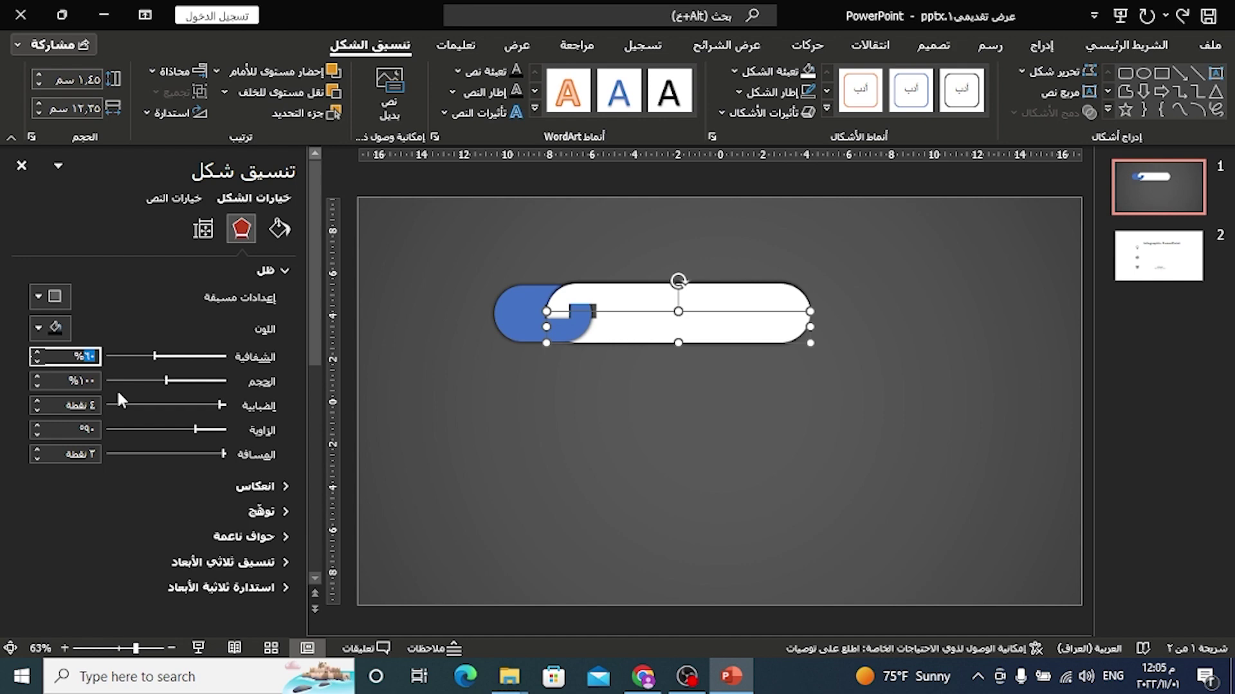
text(44)
key(Return)
click(572, 458)
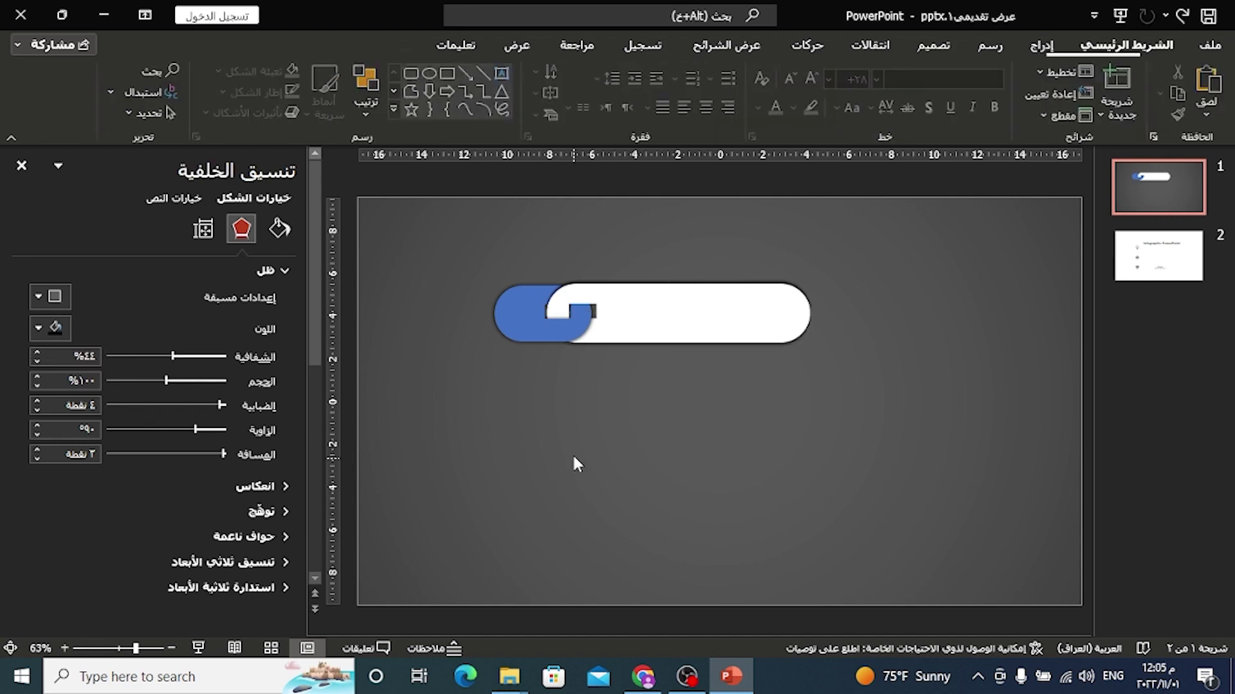
click(528, 330)
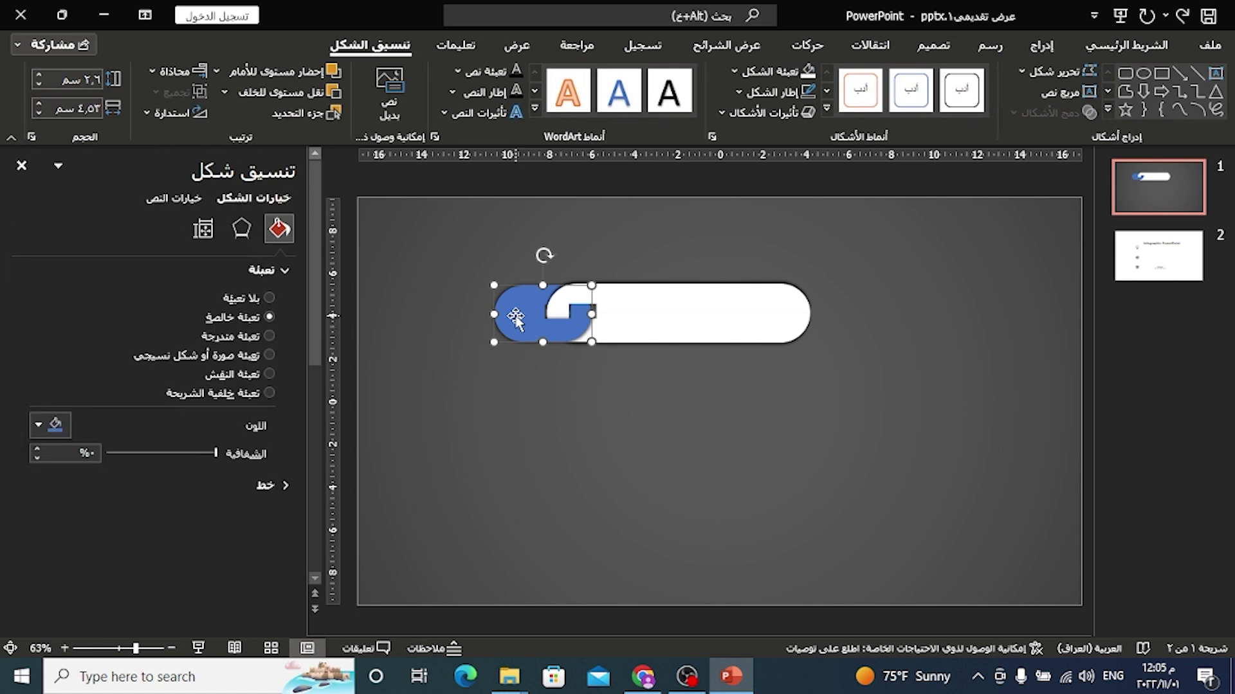
Step: Fill the blue end piece with dark red
click(61, 426)
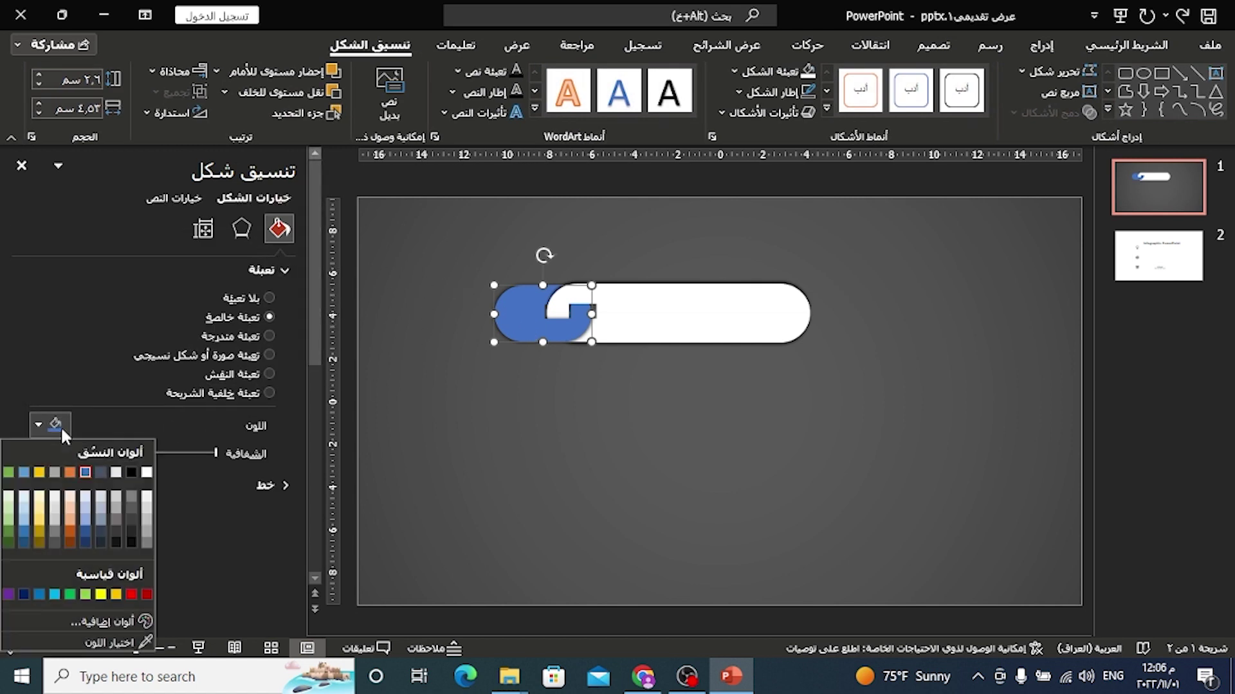
click(145, 593)
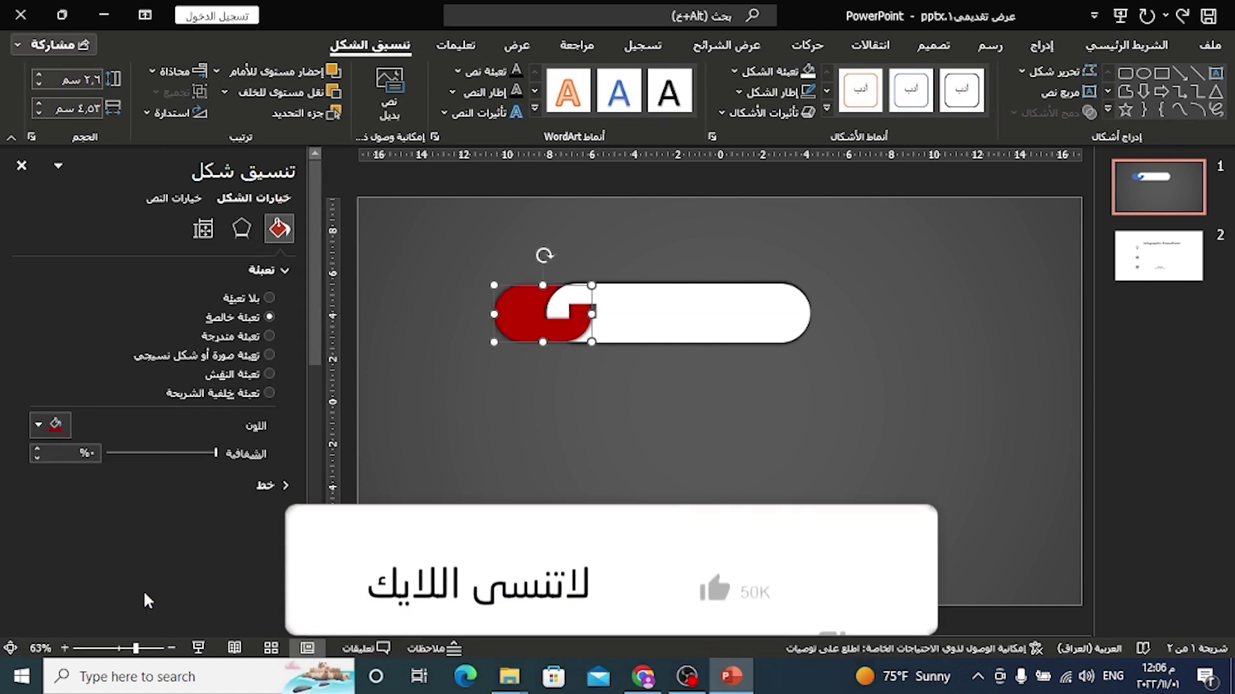
click(599, 465)
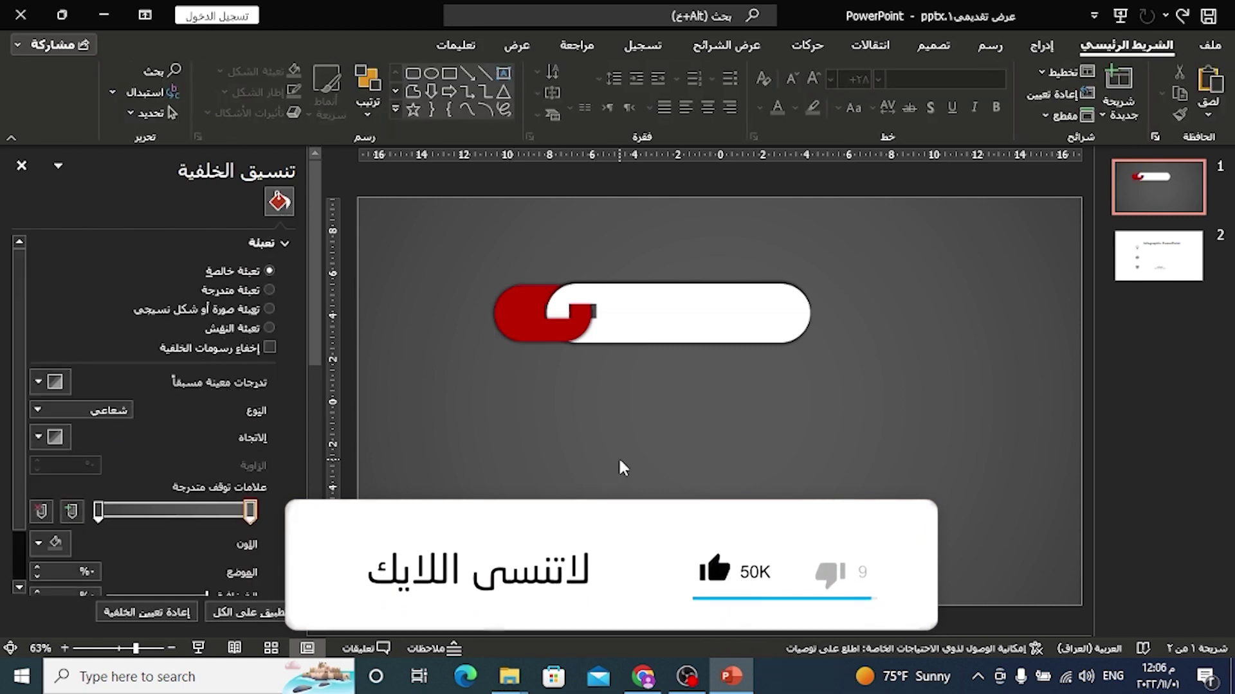
Step: Duplicate the white-and-red pill pair below and to the right
click(633, 322)
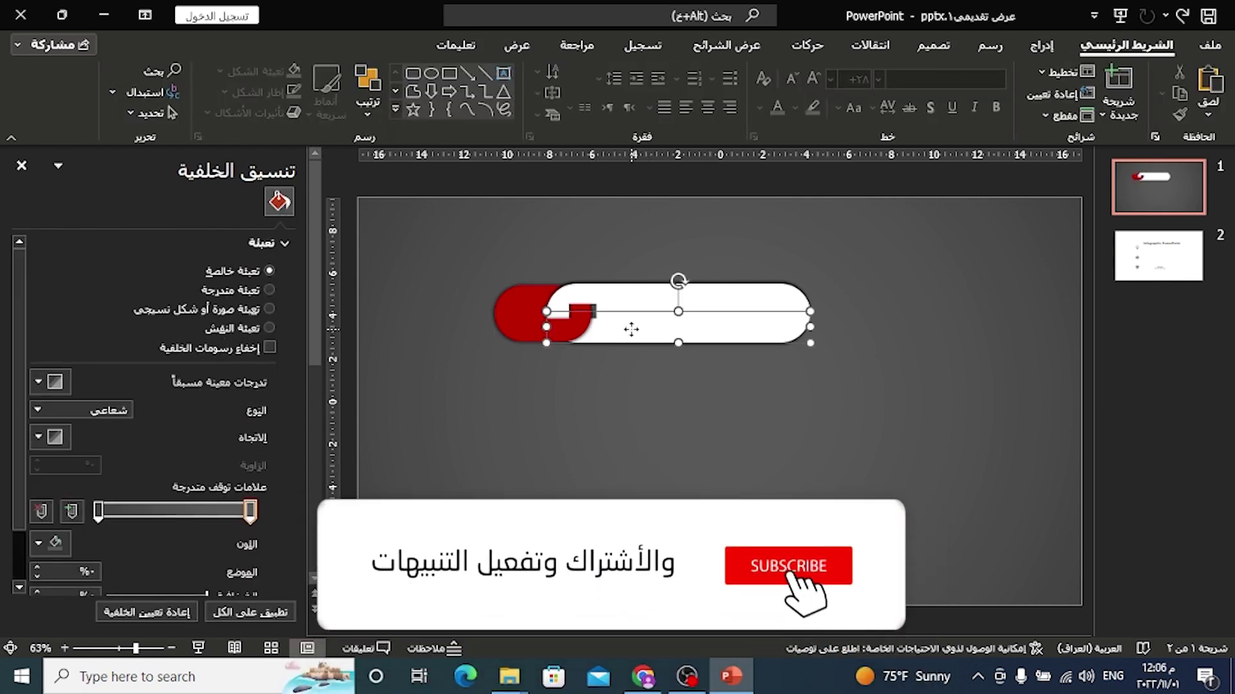
shift+click(522, 309)
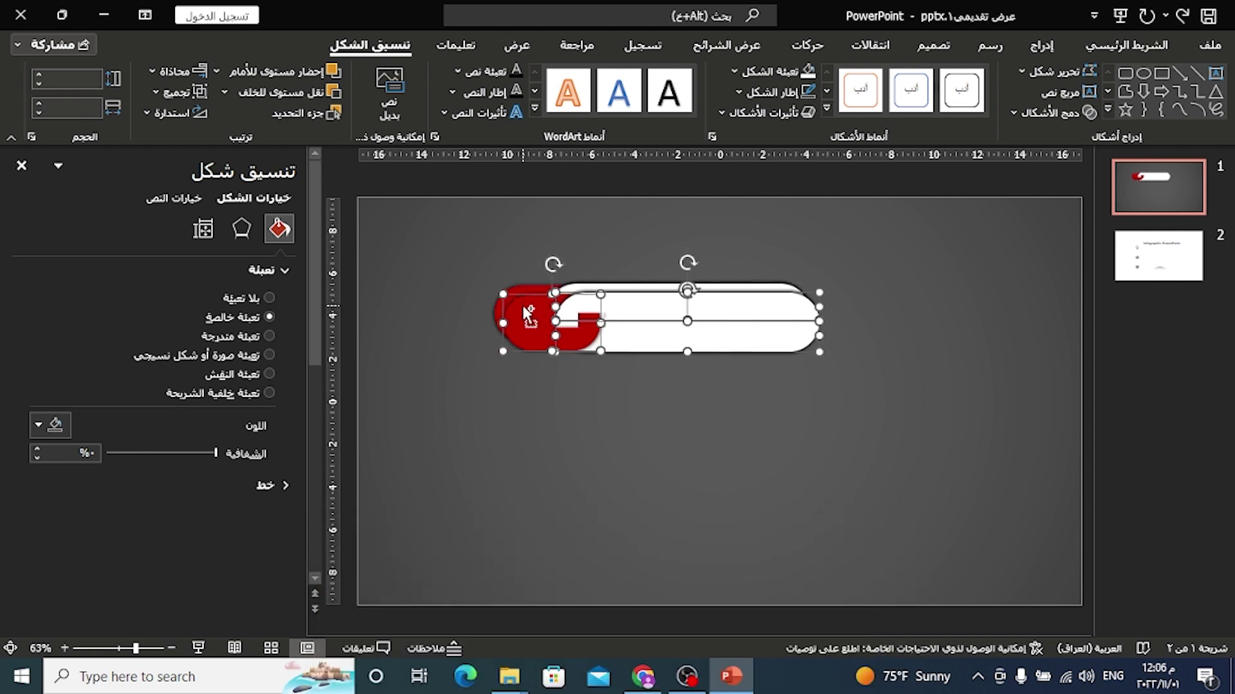
drag(638, 293, 718, 387)
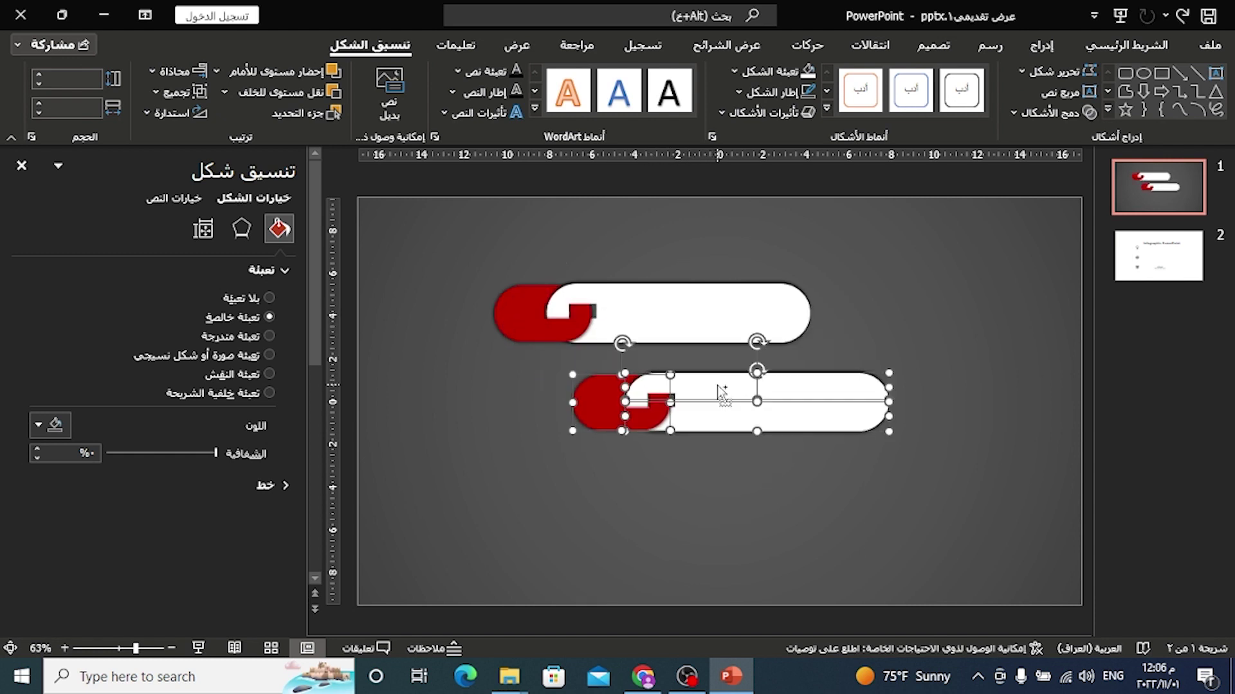
Step: Repeat the duplicate with Ctrl+D, then fill the second end piece blue and the third green
key(ctrl+d)
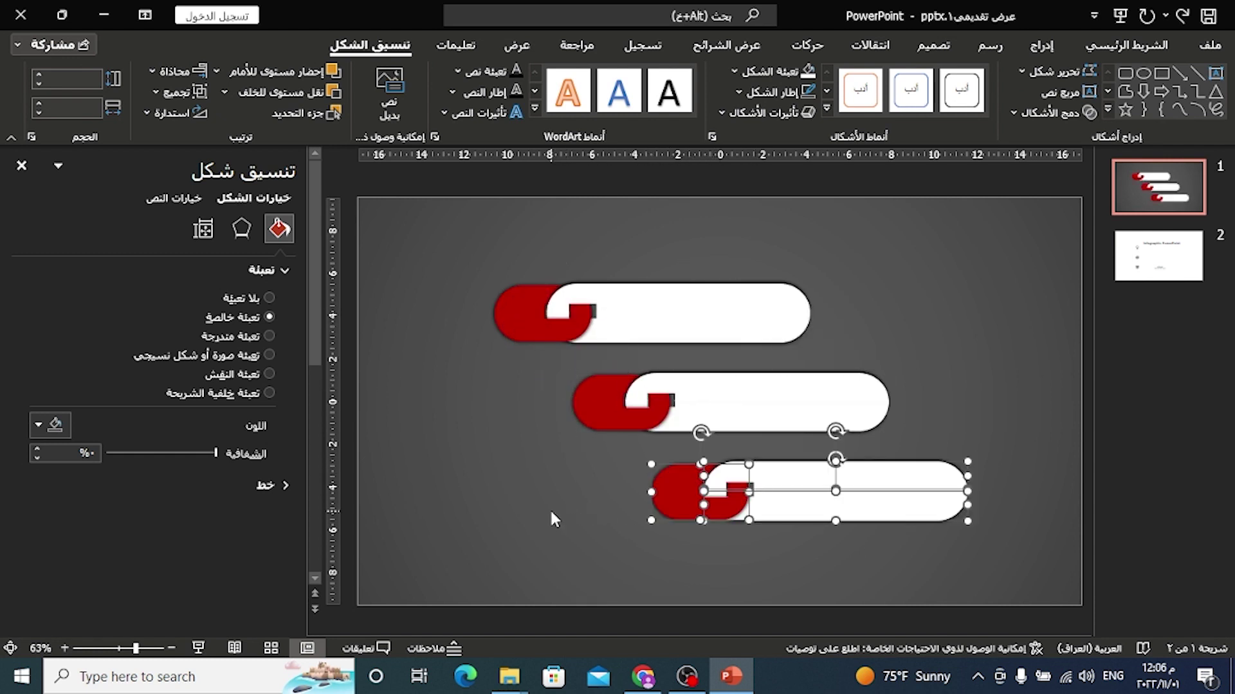
click(550, 513)
click(594, 415)
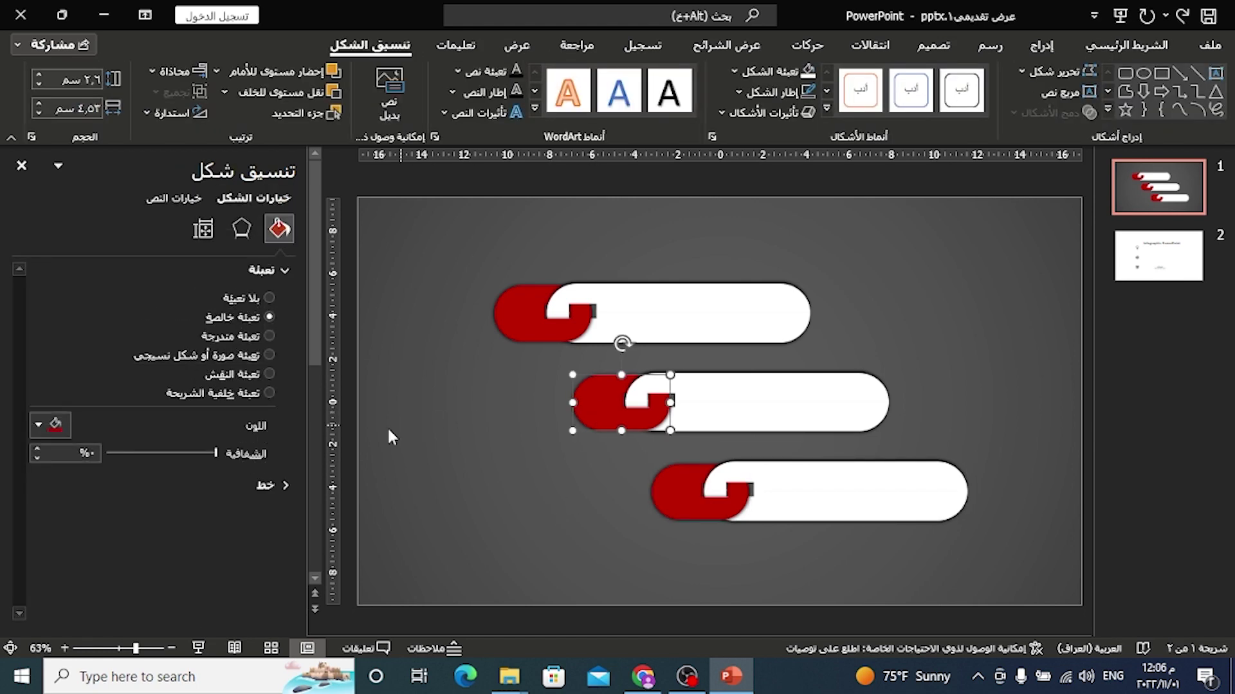
click(55, 425)
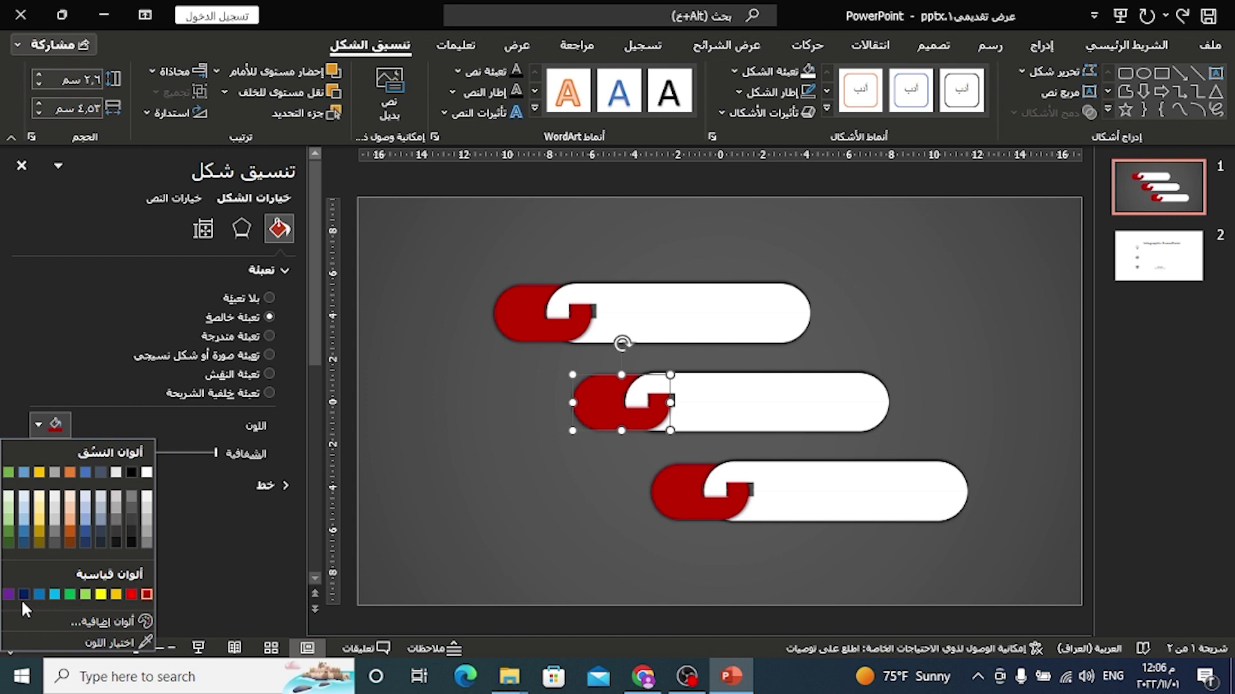
click(38, 594)
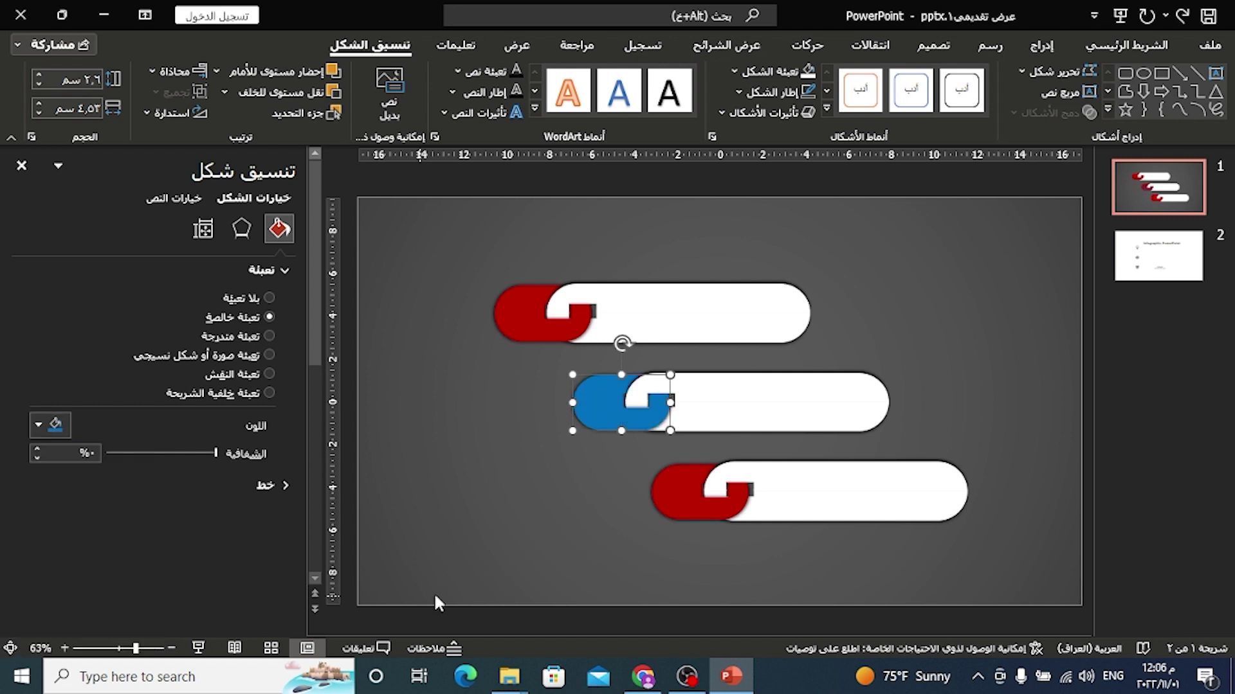
click(680, 511)
click(64, 423)
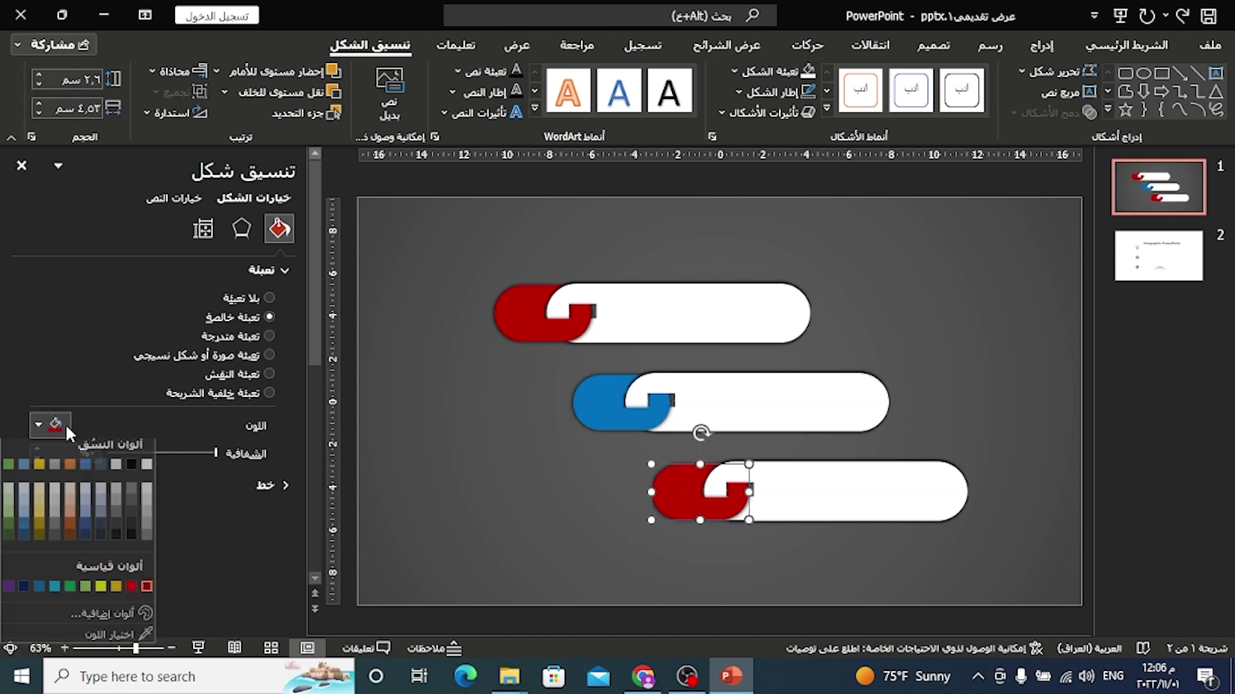
click(71, 594)
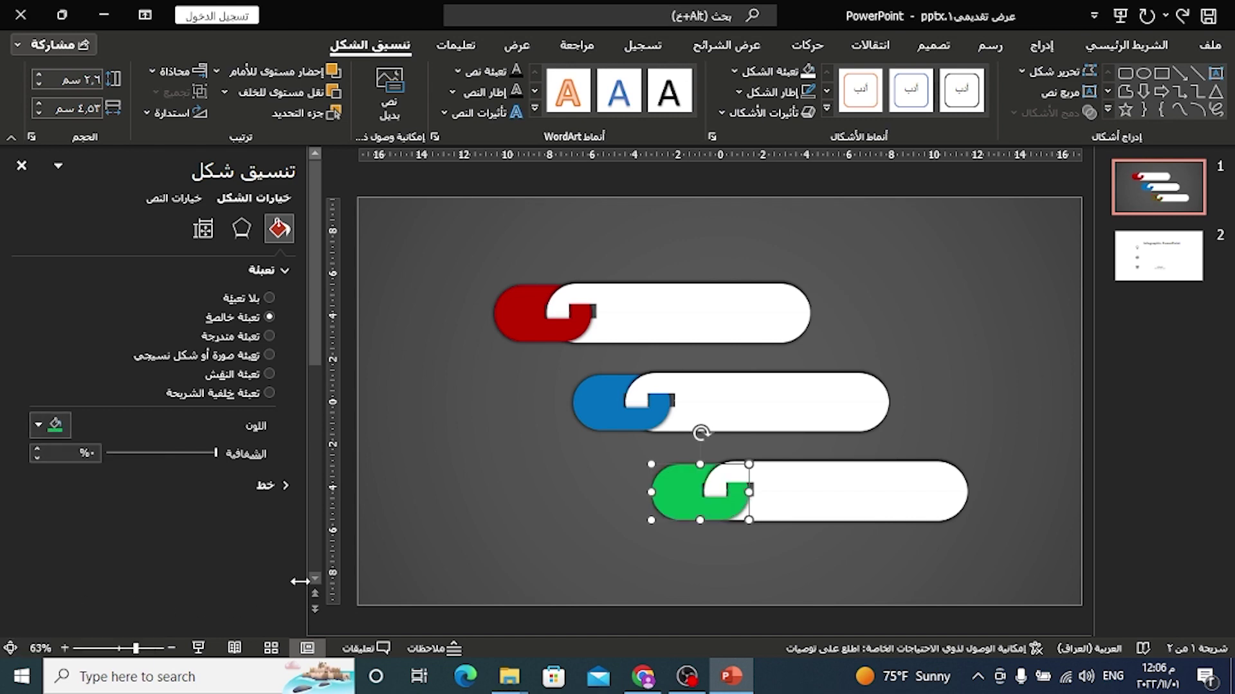
click(433, 521)
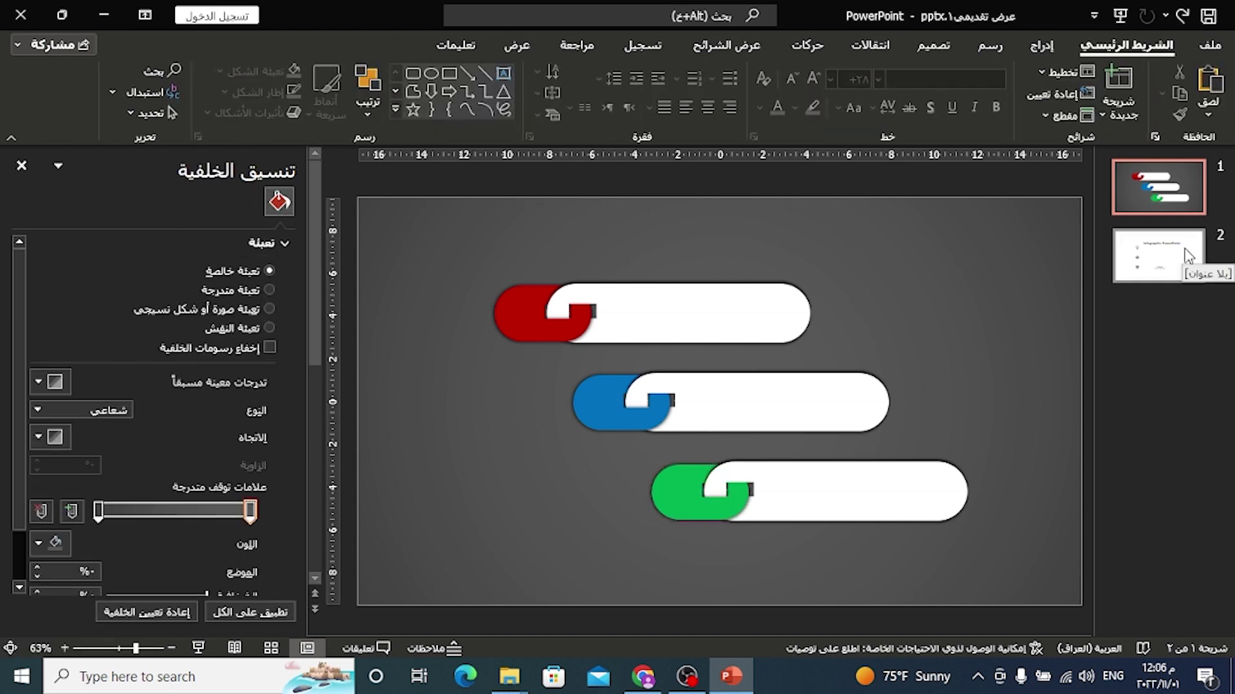
Step: Bring slide 2's title, icons and option text onto slide 1, lightbulb on the red pill
click(1147, 274)
drag(989, 226, 411, 600)
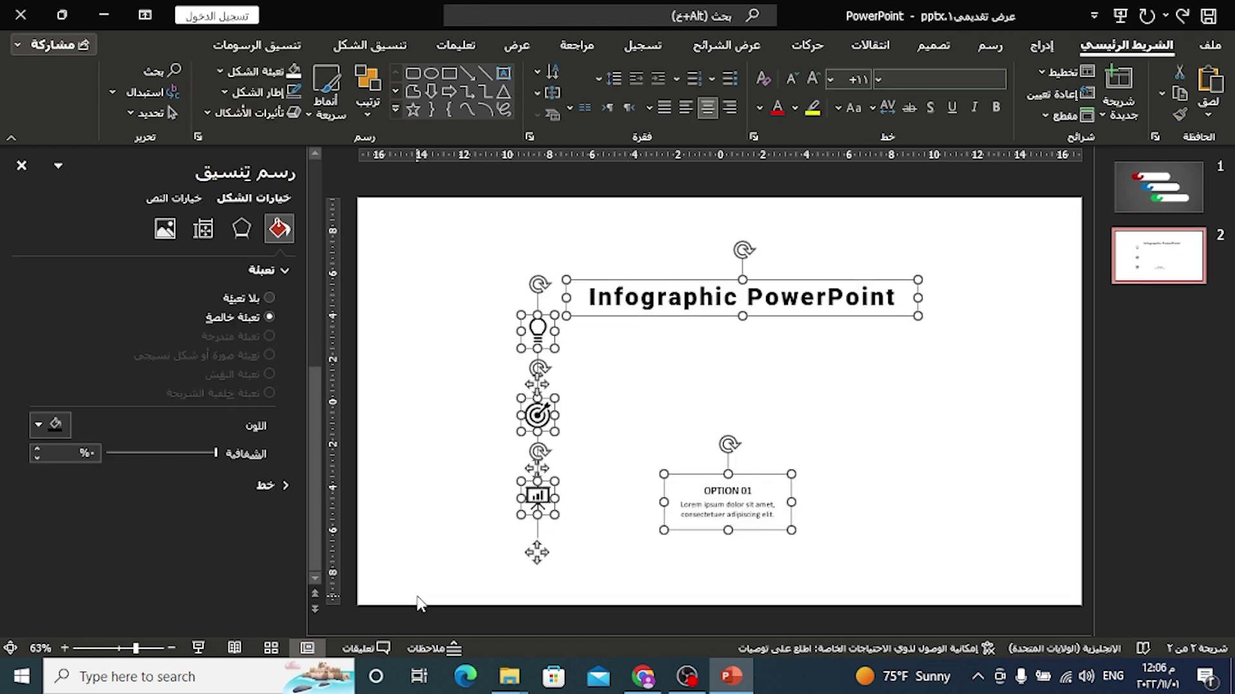
click(1131, 186)
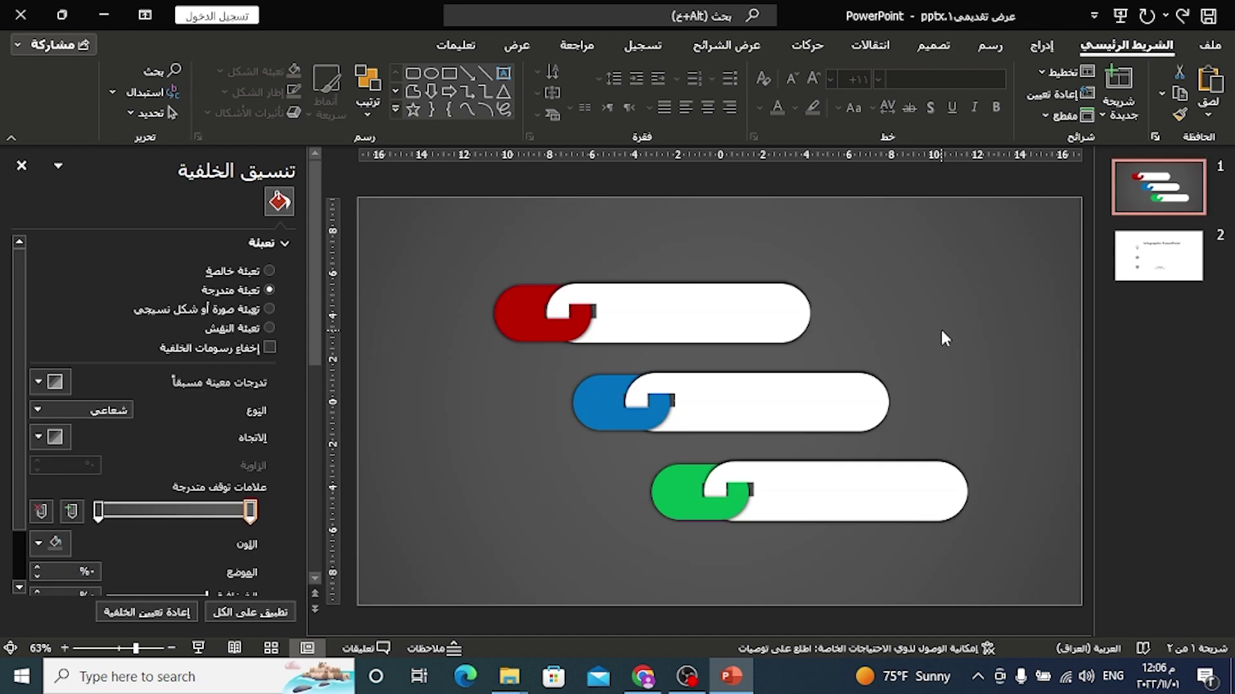
key(ctrl+v)
click(1020, 383)
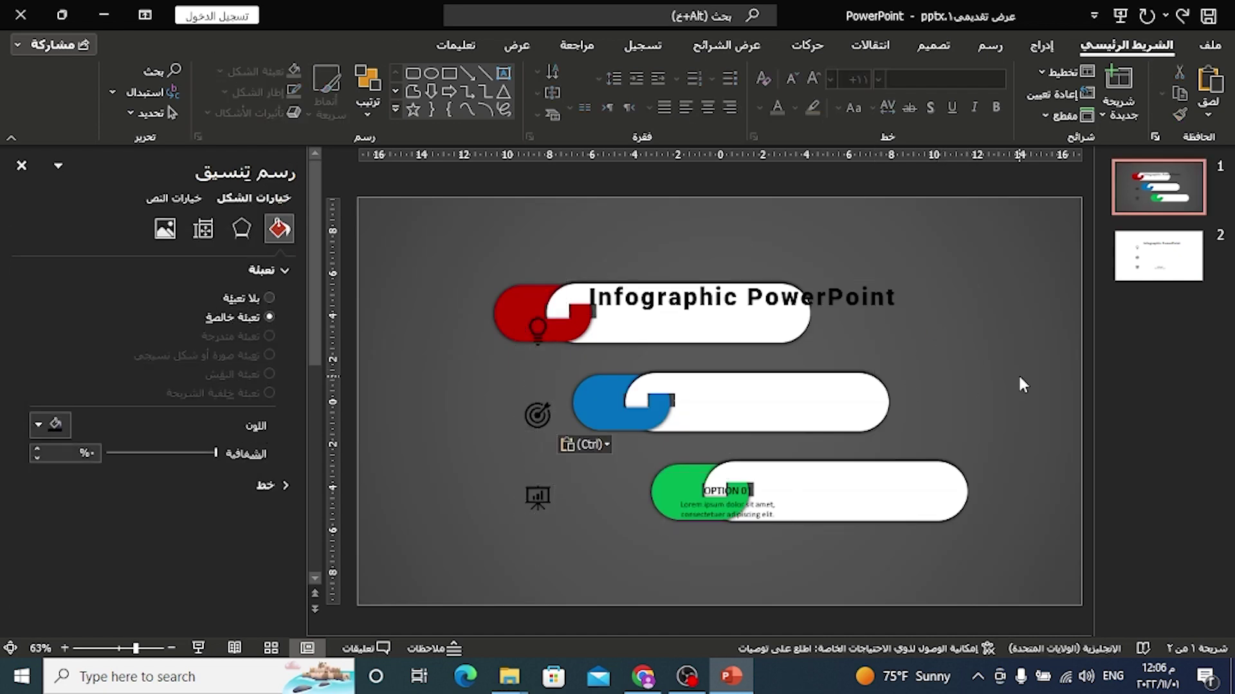
drag(542, 332, 523, 316)
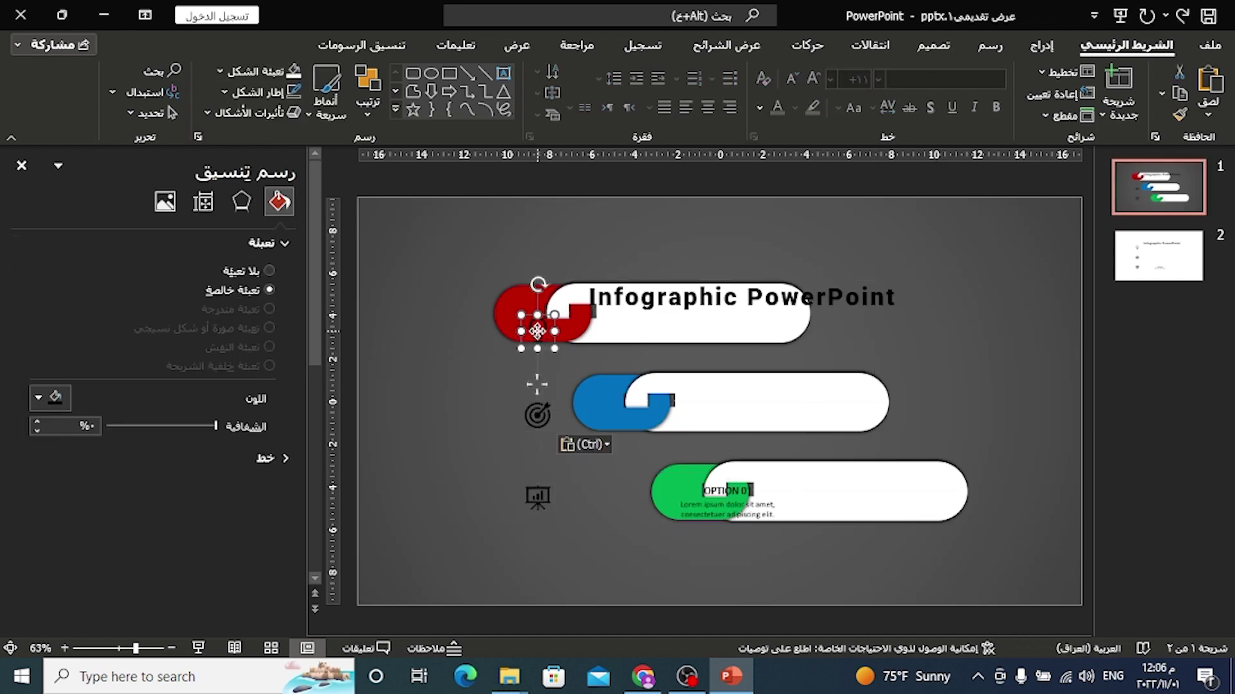
Step: Move the target icon onto the blue pill and the board icon onto the green pill
click(537, 415)
drag(537, 415, 599, 401)
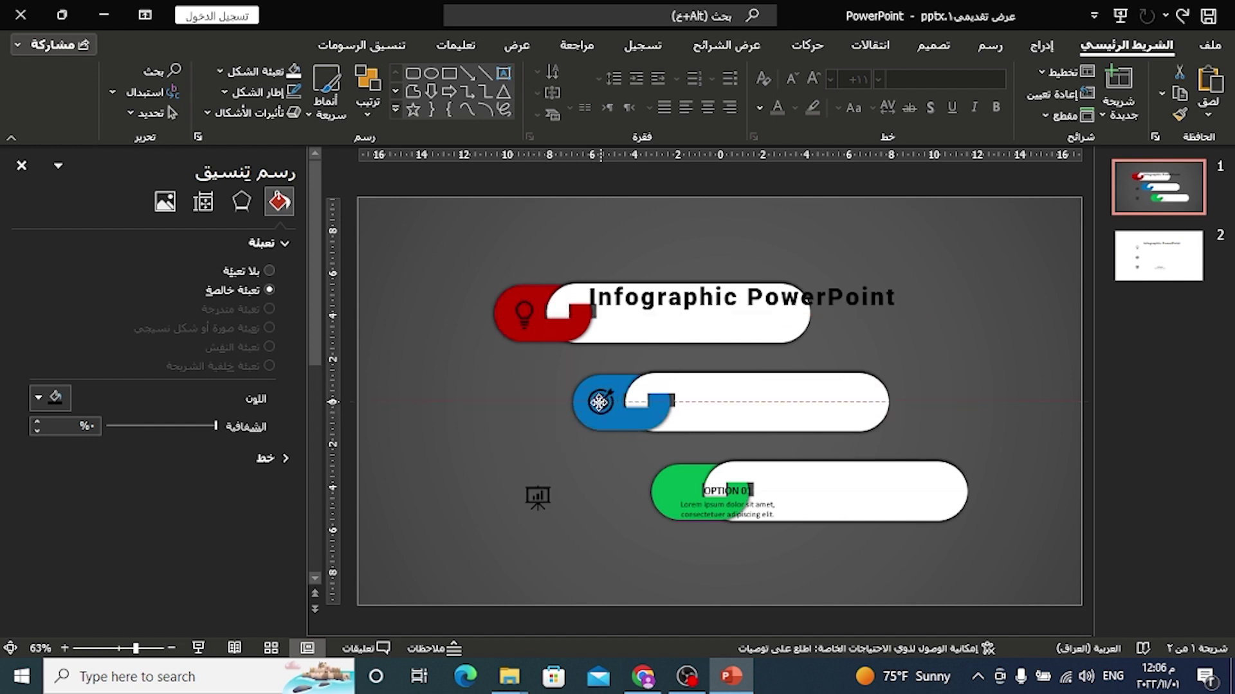
click(537, 497)
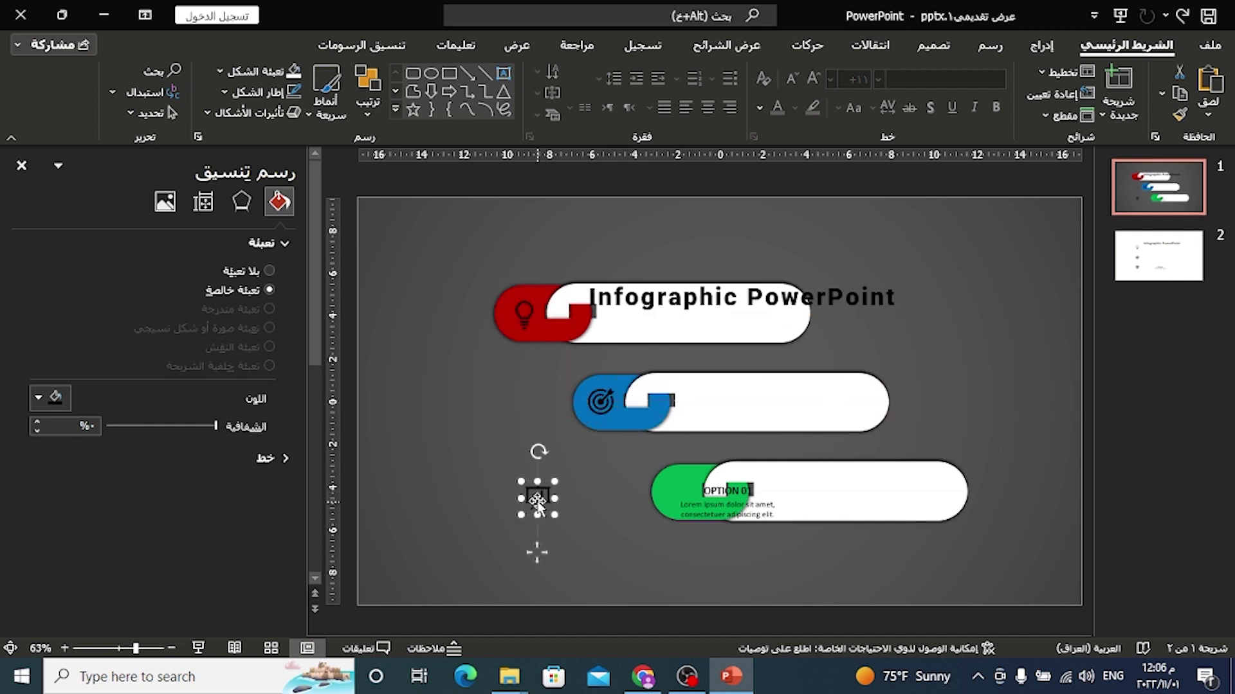
drag(538, 497, 683, 490)
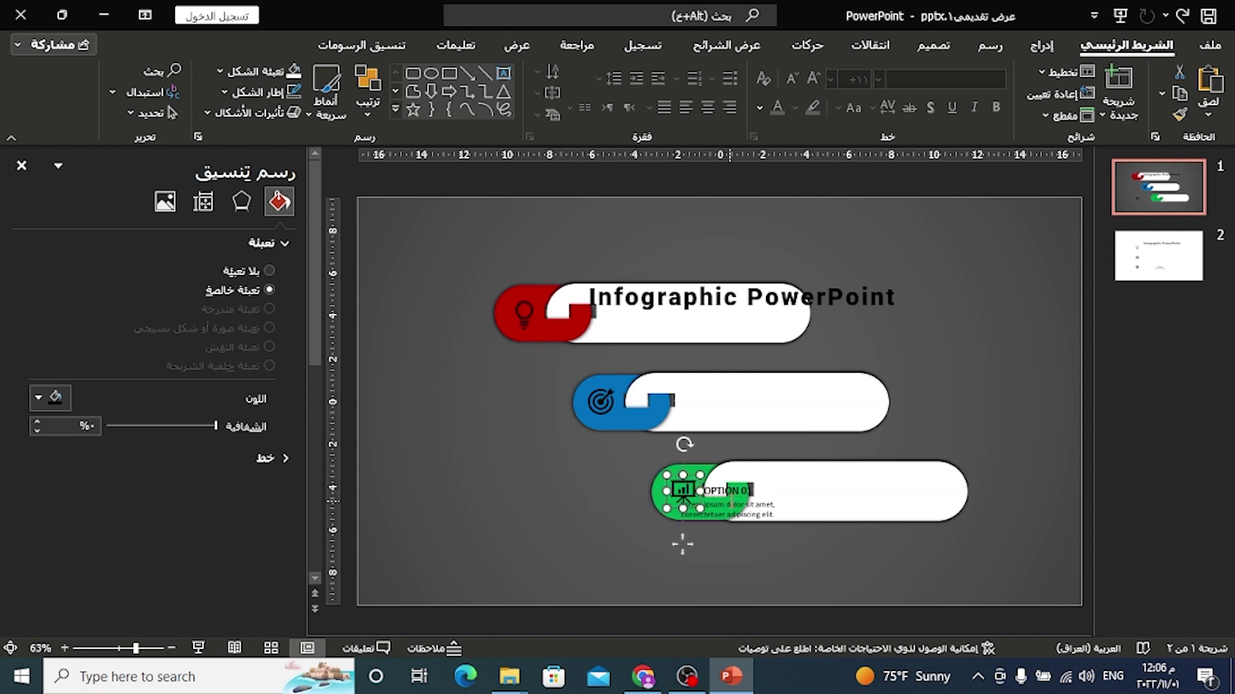
Step: Reposition the OPTION 01 text box inside the blue middle pill
click(683, 499)
drag(767, 496, 777, 413)
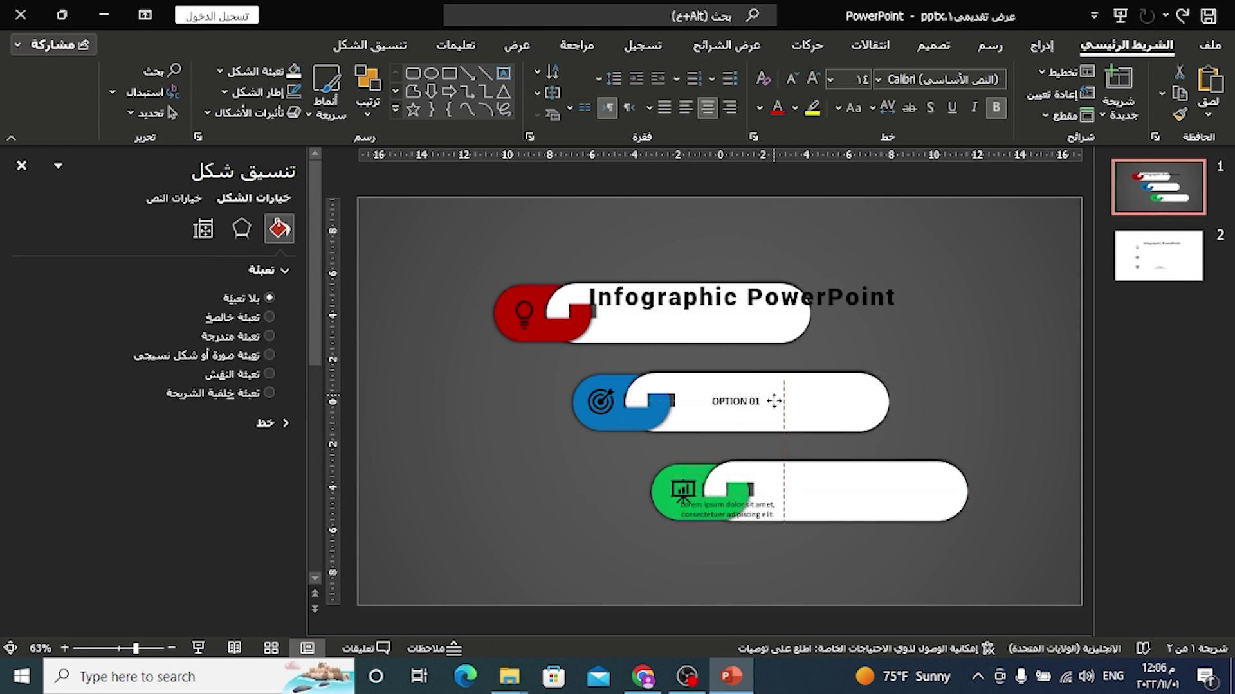
key(ctrl+z)
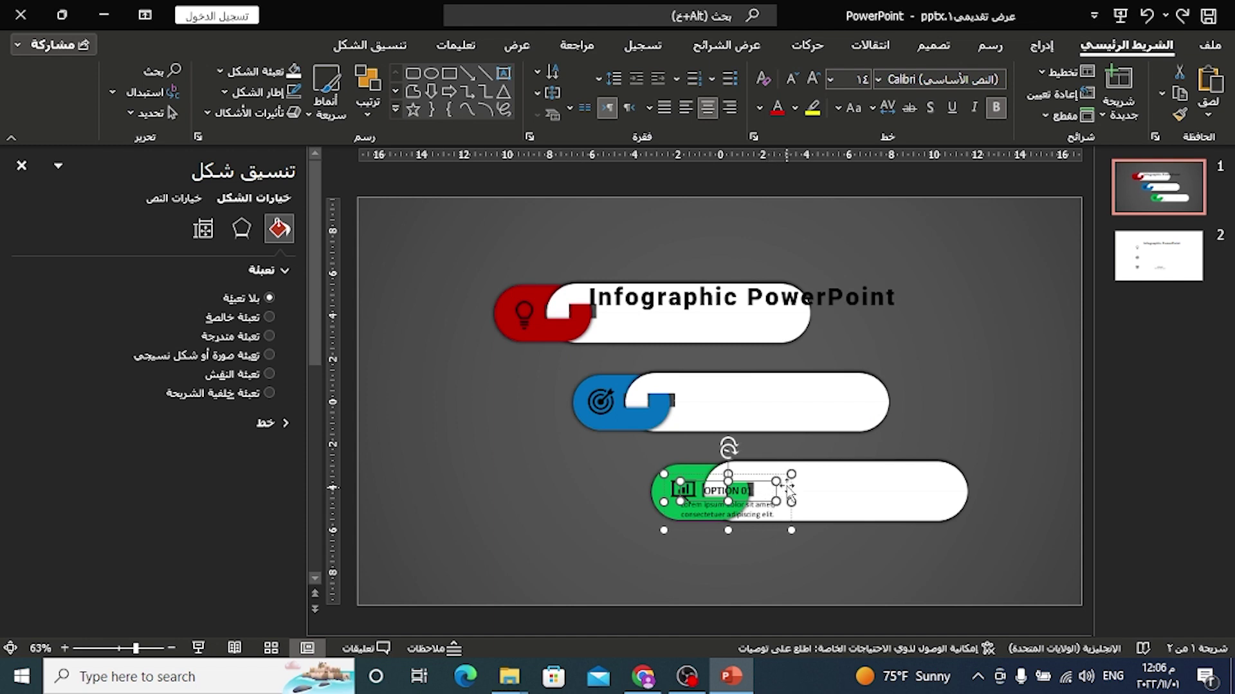
drag(793, 494, 829, 386)
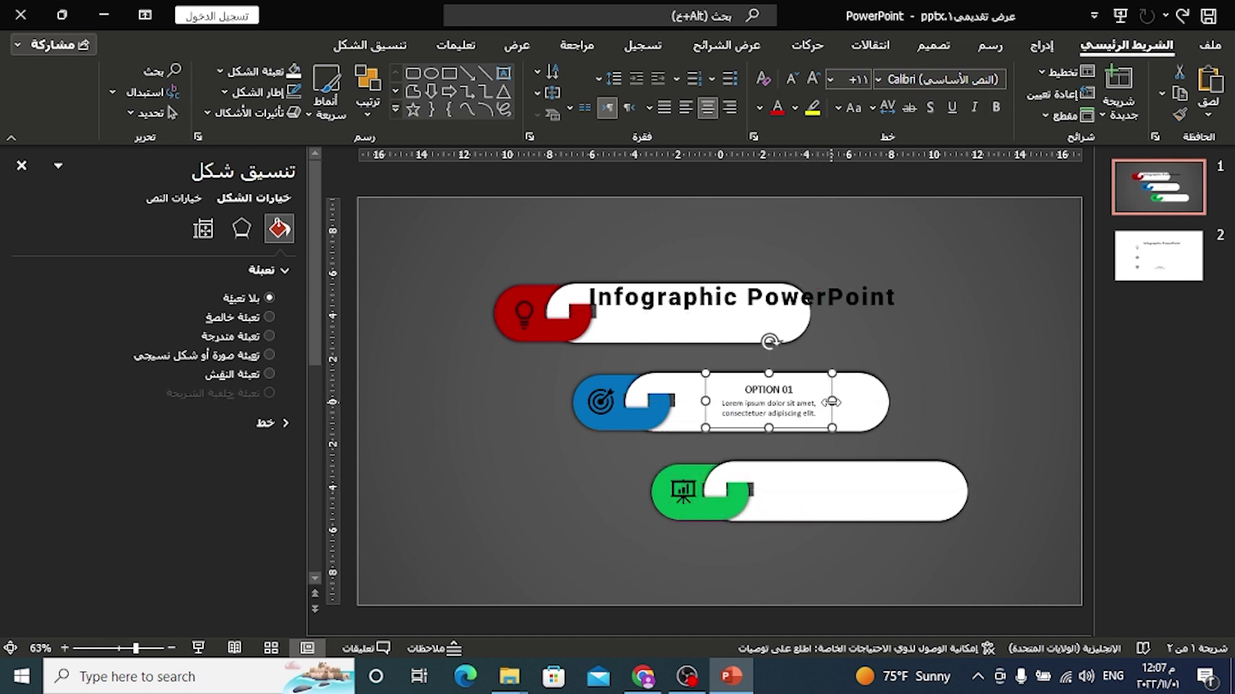
Step: Drag the Infographic PowerPoint title up above the three pills
click(764, 300)
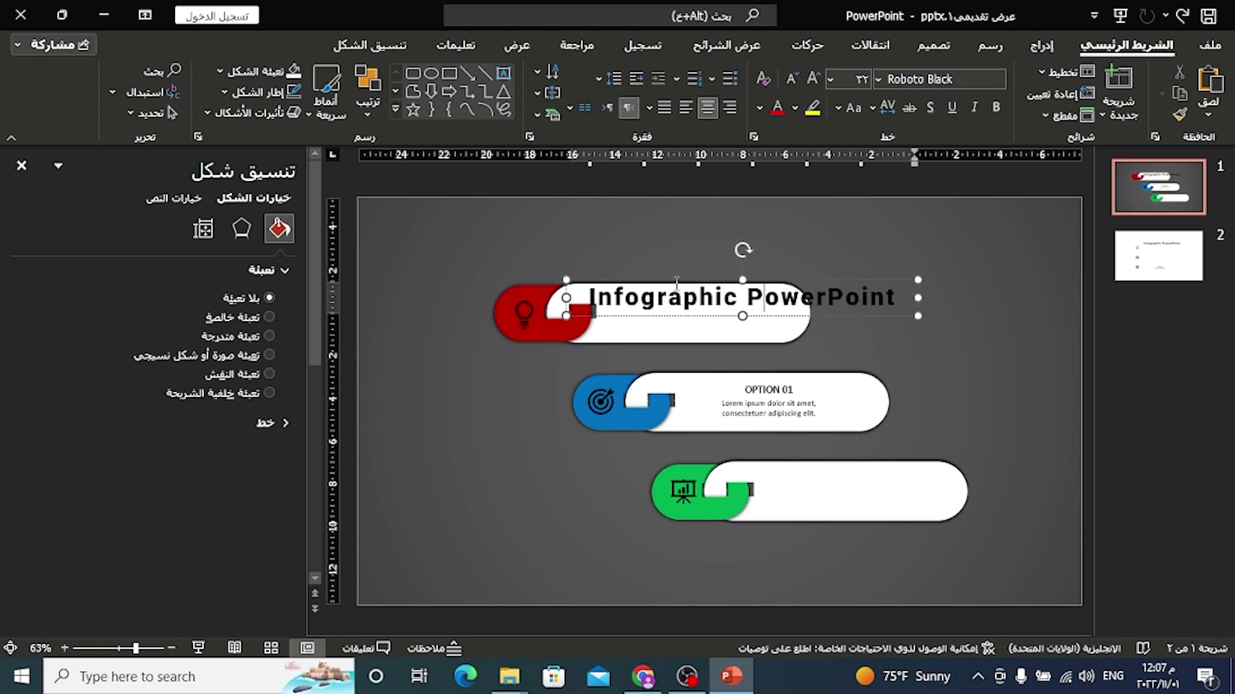
click(827, 262)
click(820, 298)
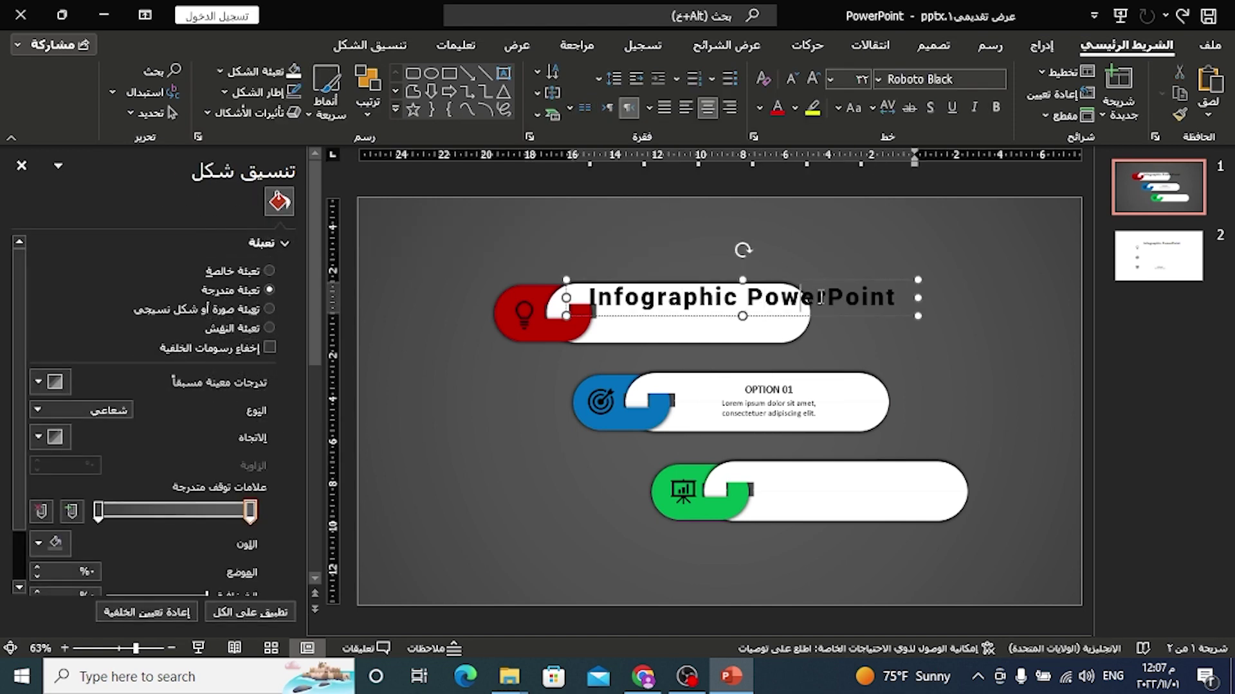
drag(846, 281, 845, 213)
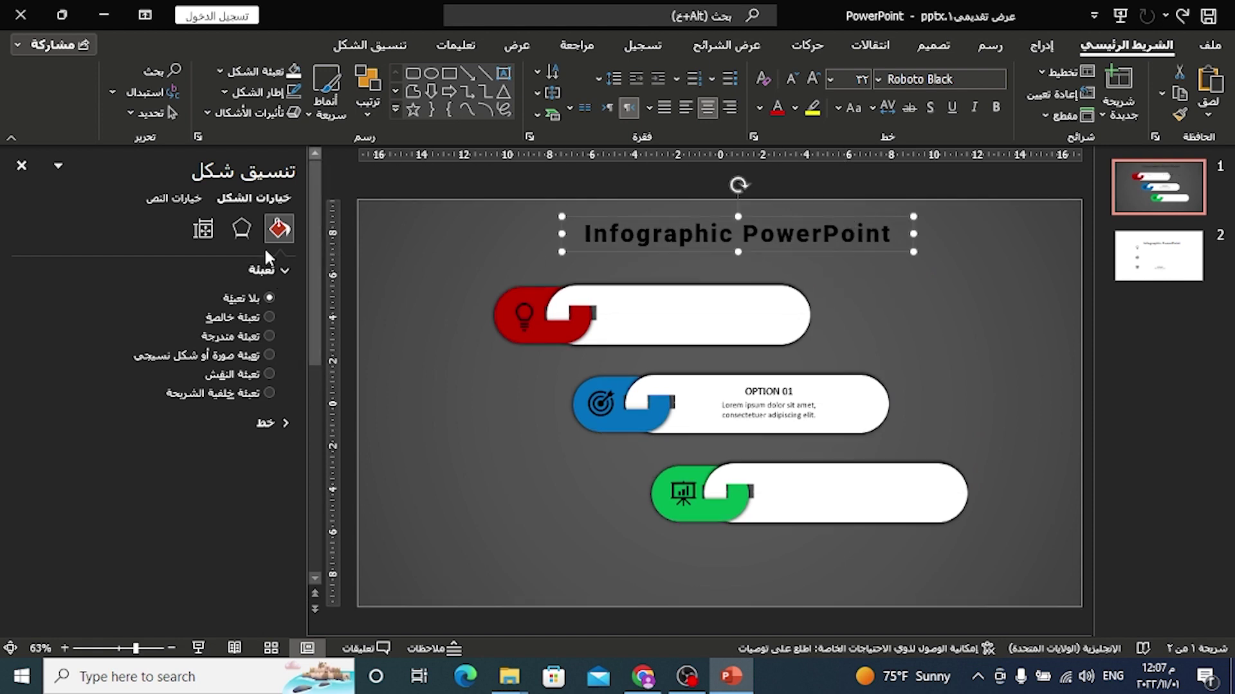
Step: Change the title's font color to white
click(242, 230)
click(278, 228)
click(762, 105)
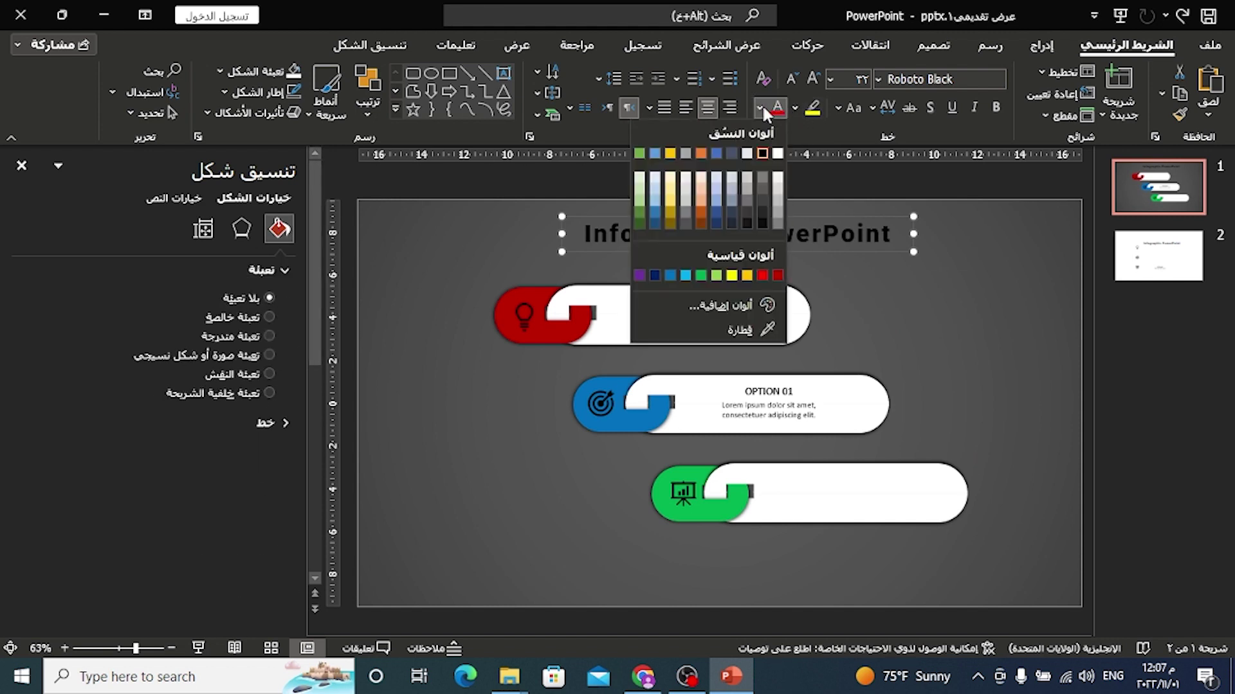
click(780, 154)
click(948, 352)
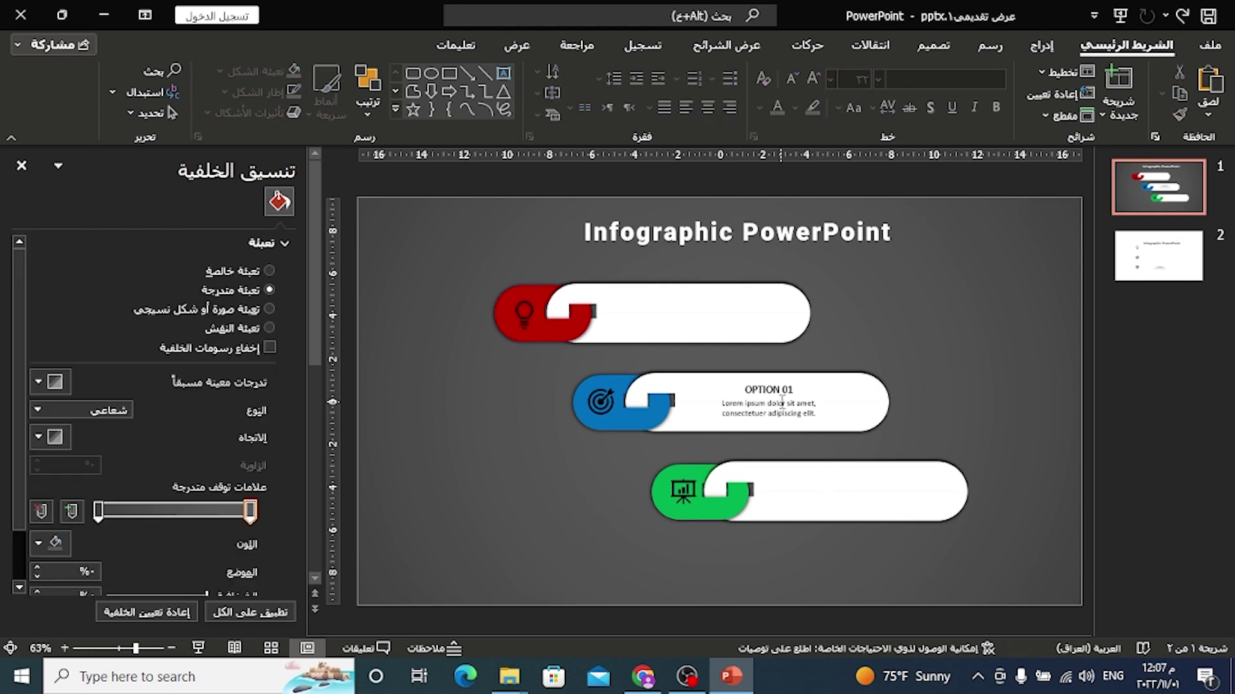
click(786, 401)
click(940, 358)
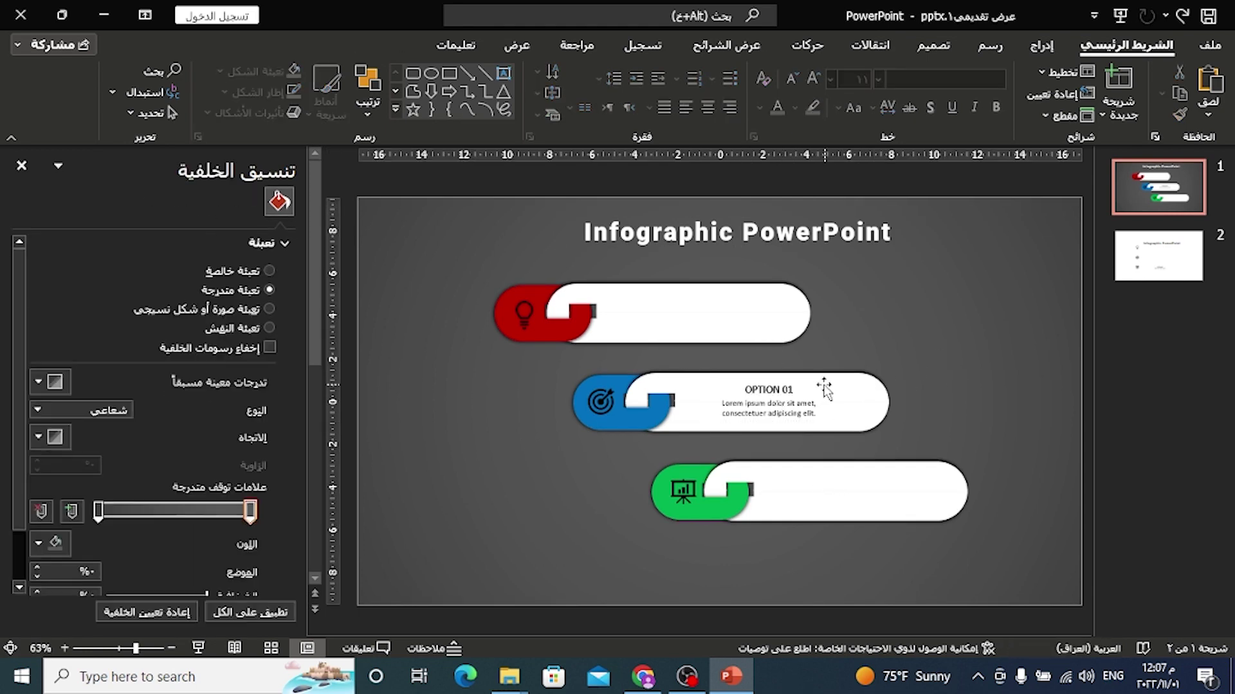
Step: Copy the OPTION 01 heading and body text onto the green and red pills
click(787, 390)
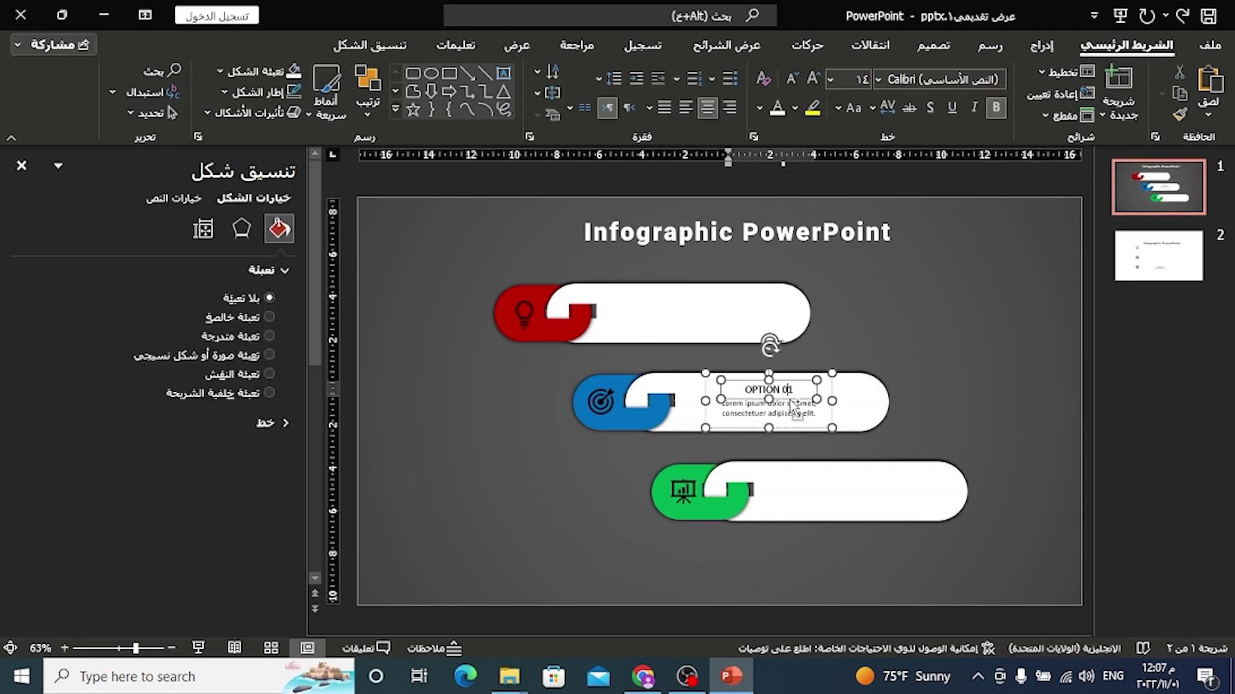
click(870, 334)
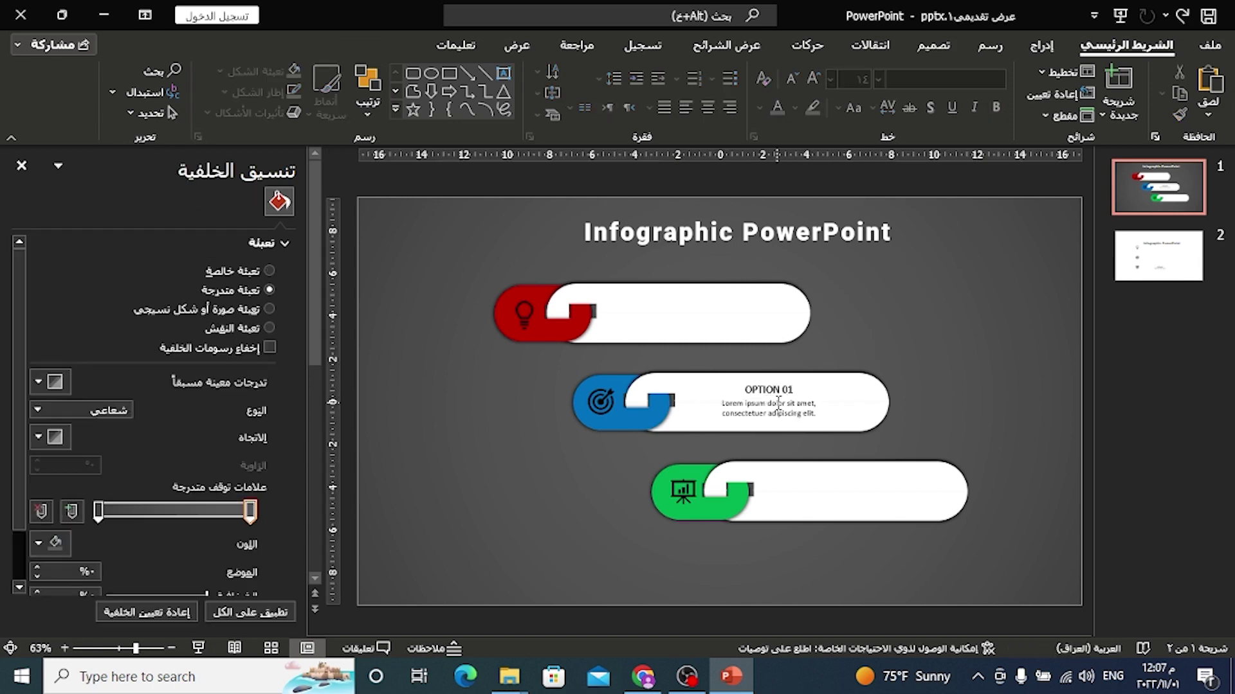
click(805, 405)
drag(932, 306, 689, 475)
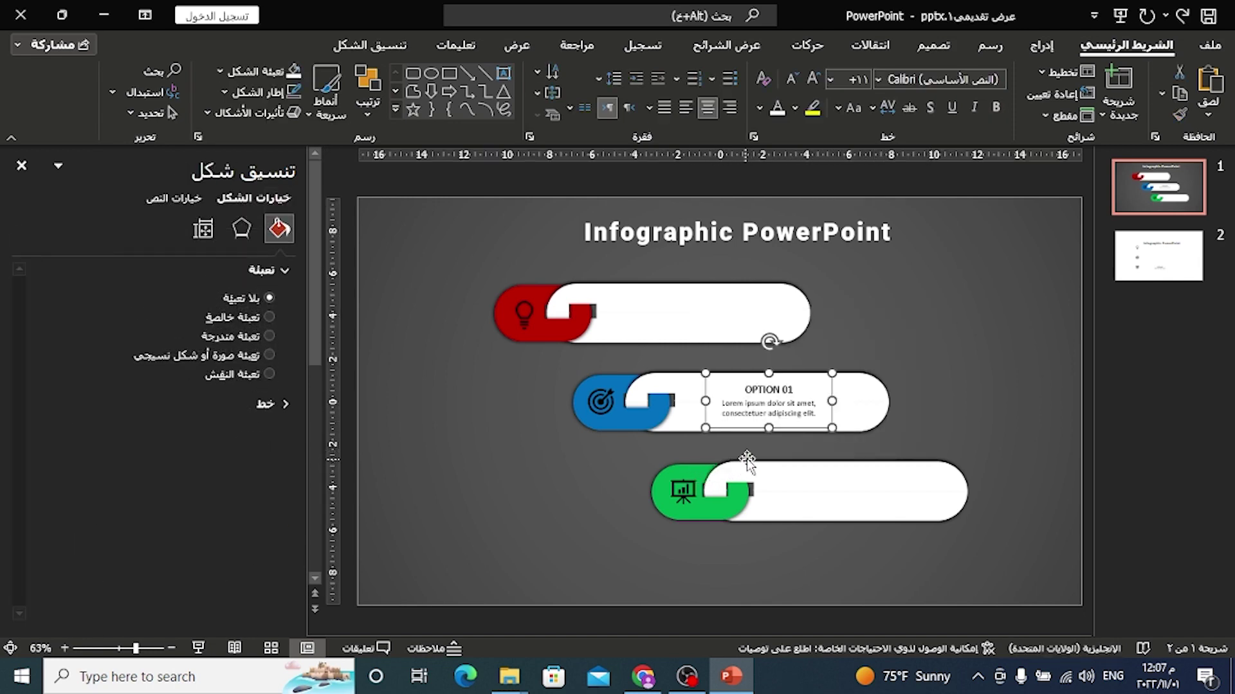
mouse_move(772, 463)
mouse_down()
mouse_move(817, 447)
mouse_move(879, 523)
mouse_up()
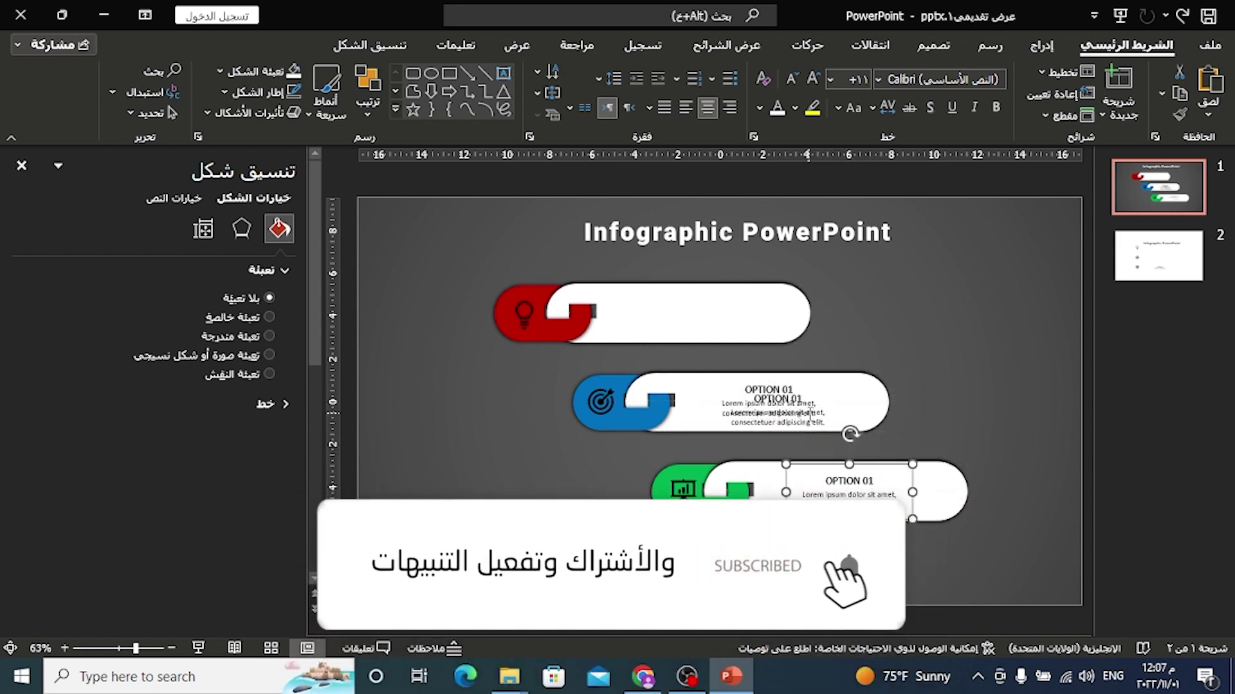
click(791, 439)
click(814, 392)
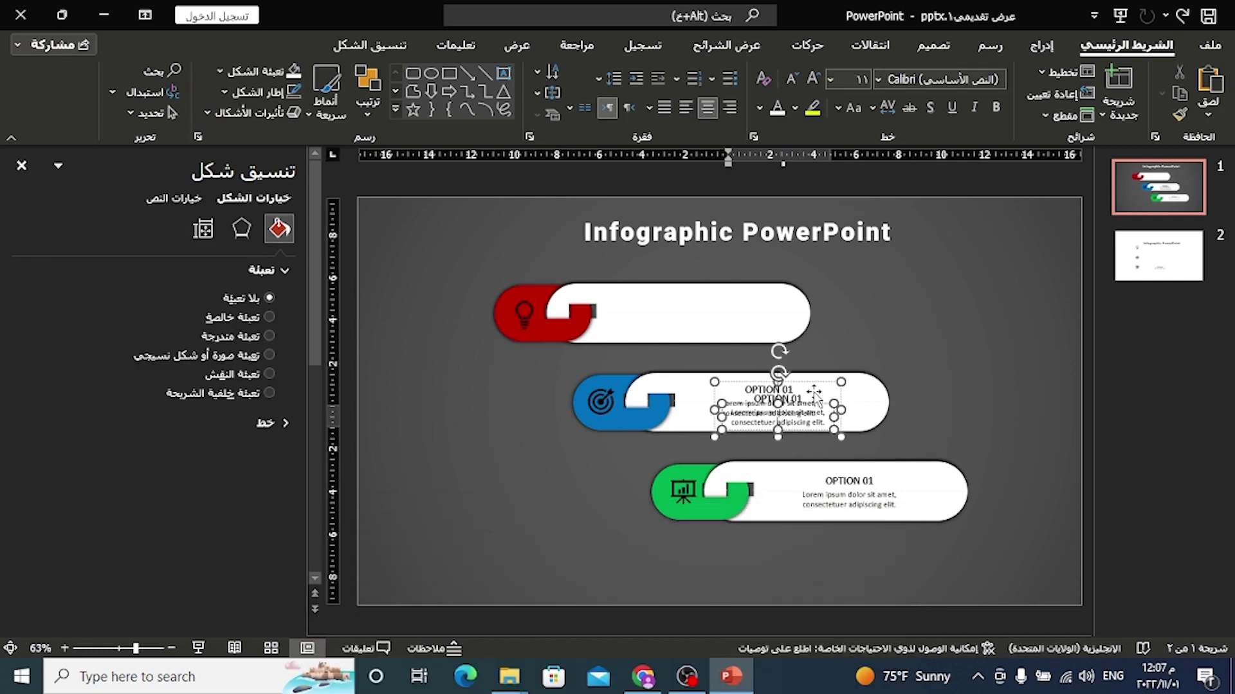
drag(821, 386, 718, 279)
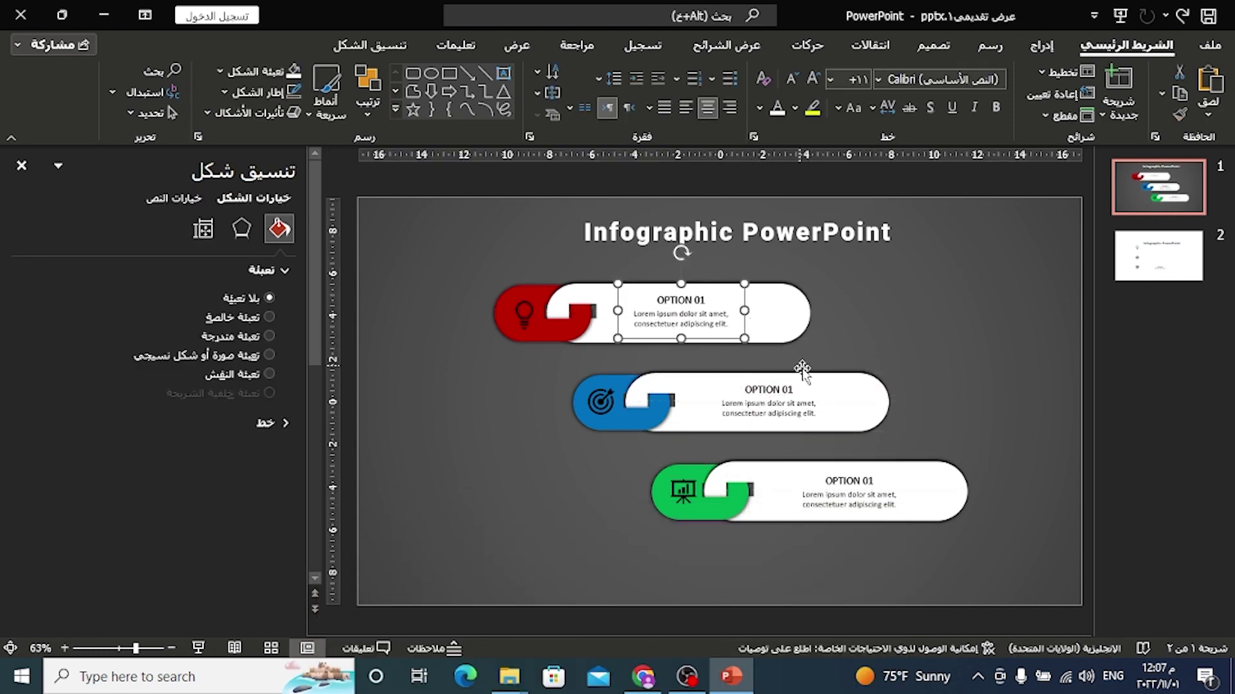
Step: Renumber the blue pill's heading to OPTION 02 and the green pill's to OPTION 03
click(795, 395)
double_click(791, 390)
key(BackSpace)
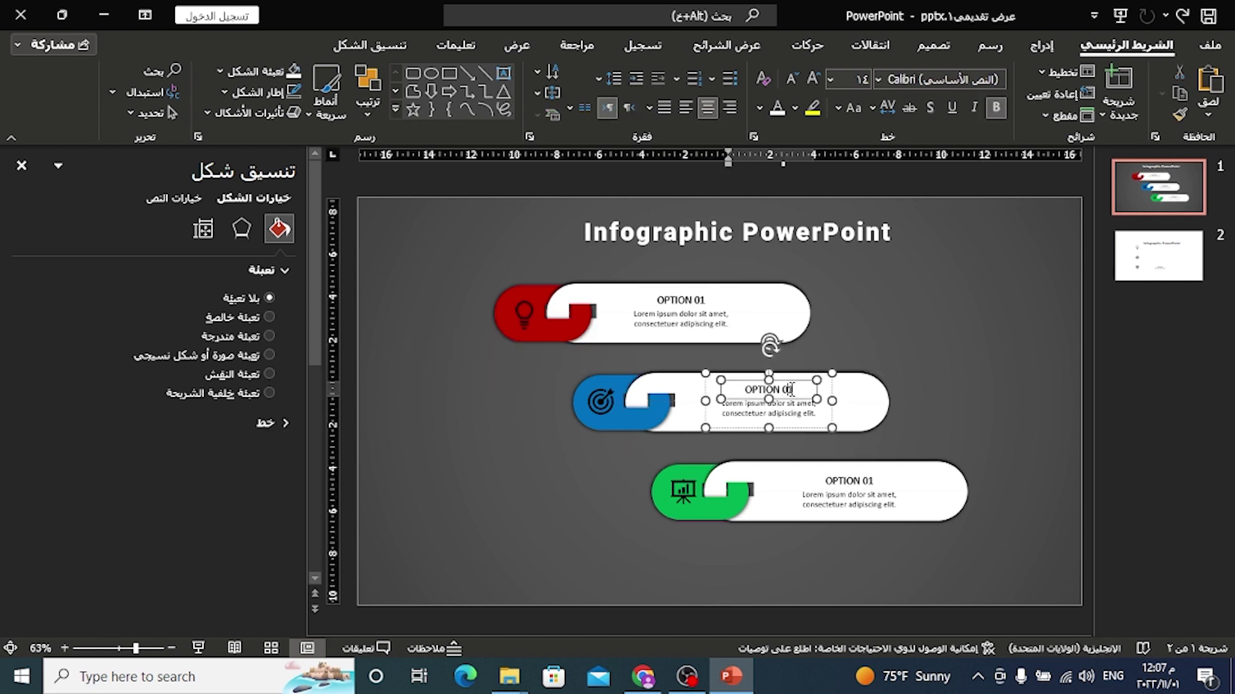
text(2)
click(858, 550)
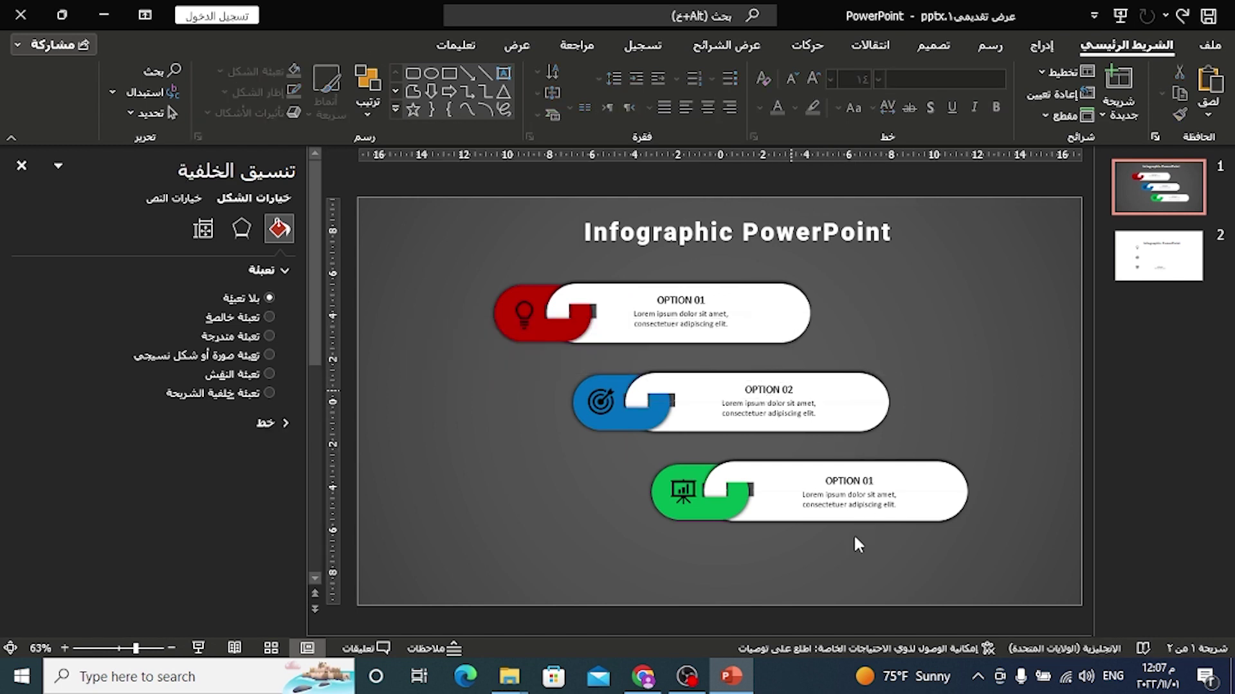
double_click(867, 481)
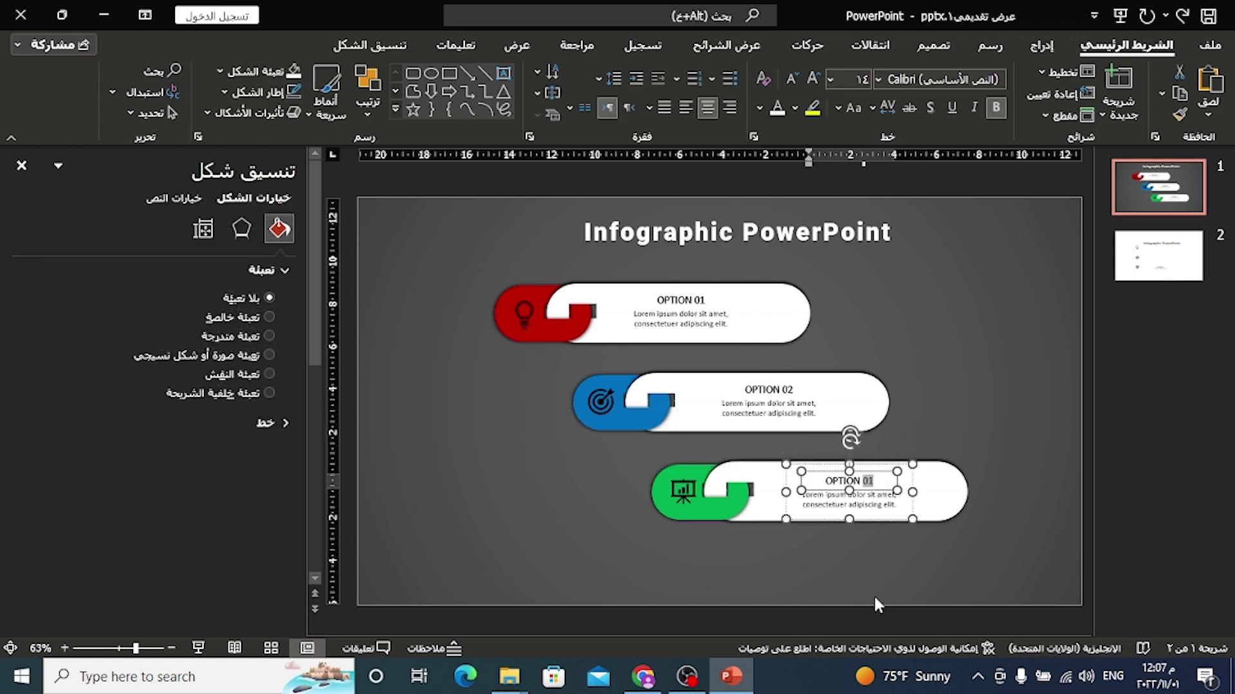
text(03)
click(495, 441)
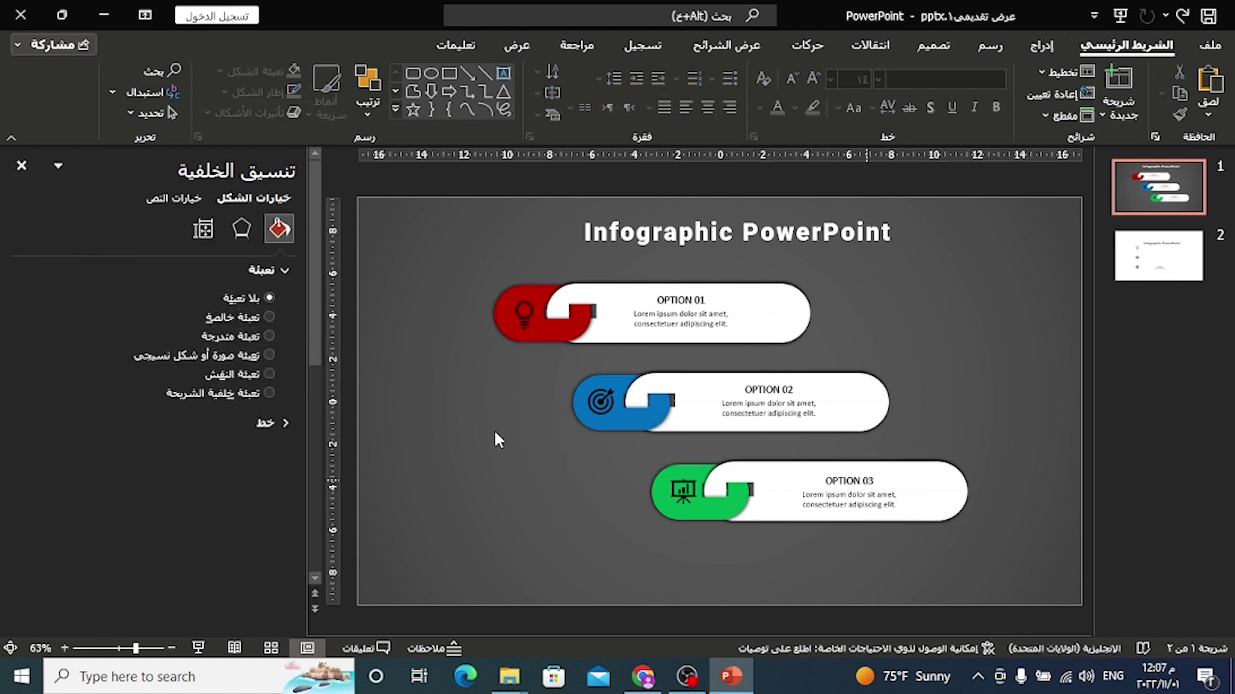
click(524, 314)
Step: Set the fill of the lightbulb, target and board icons to white
click(524, 314)
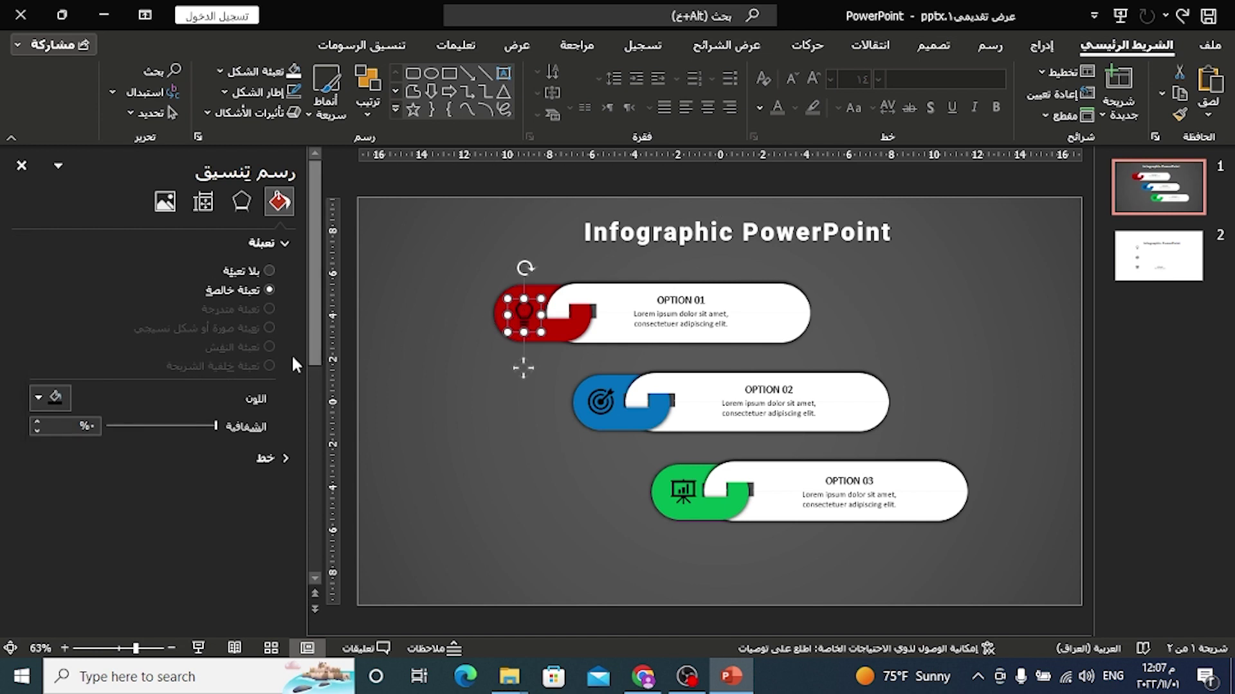
click(63, 395)
click(147, 445)
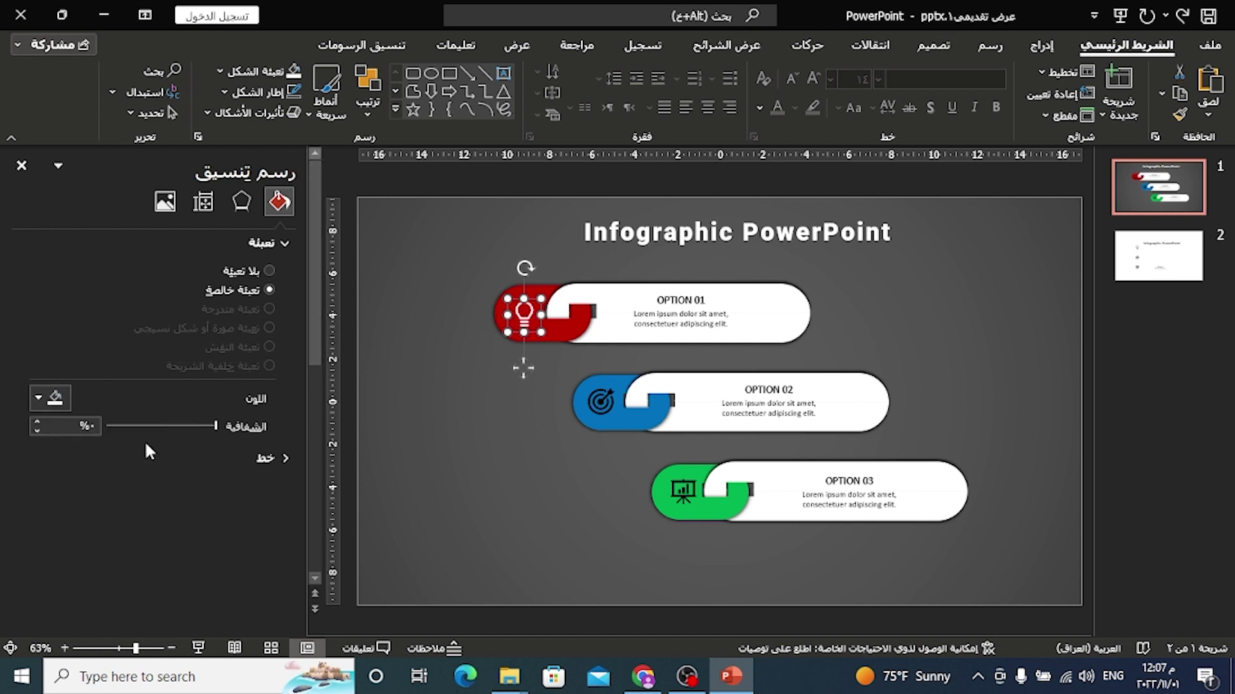
click(600, 412)
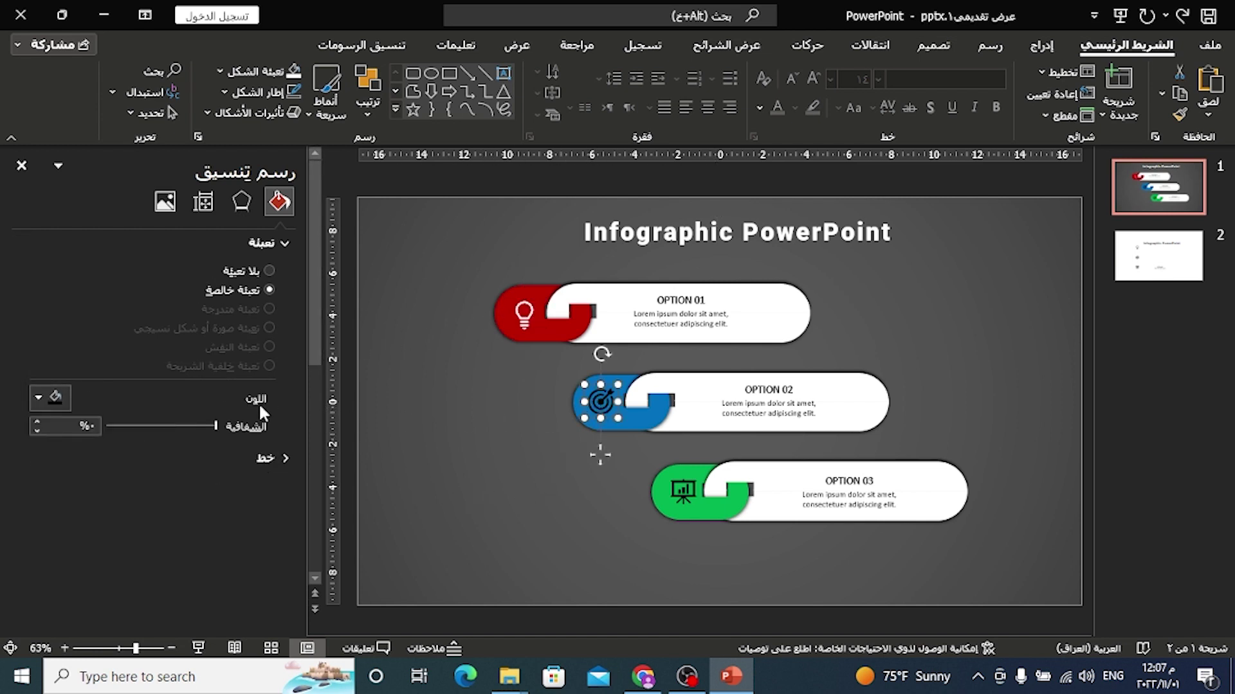
click(55, 398)
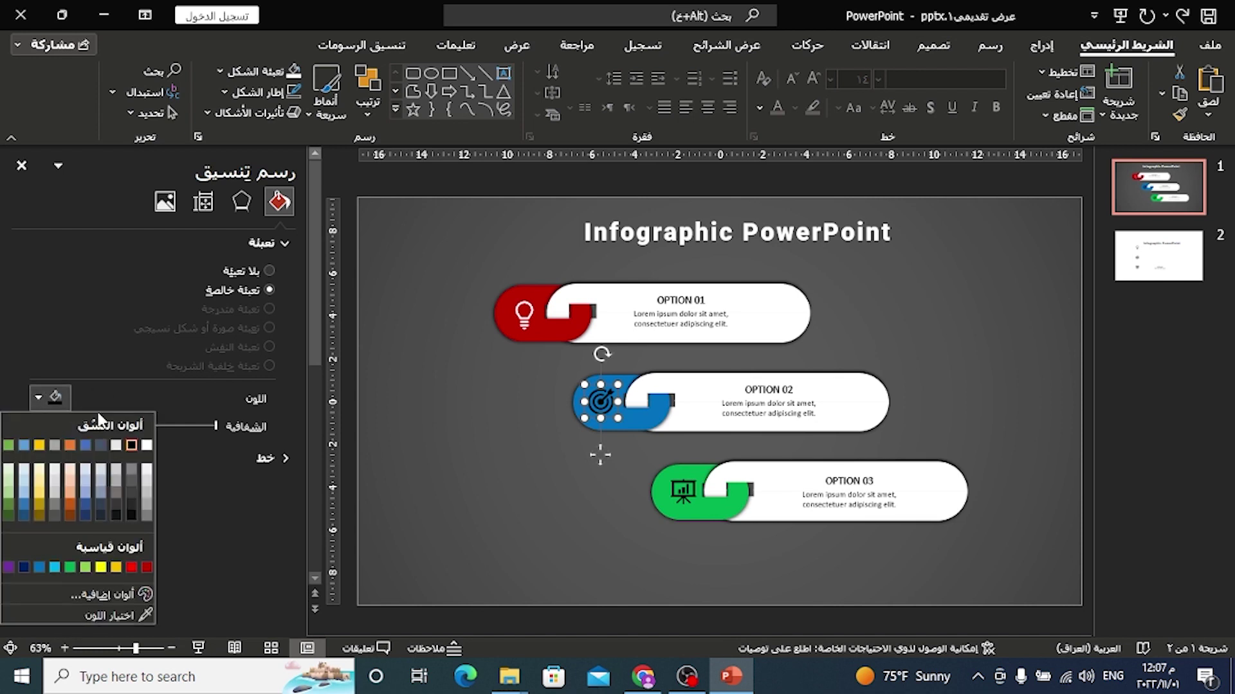
click(147, 445)
click(676, 516)
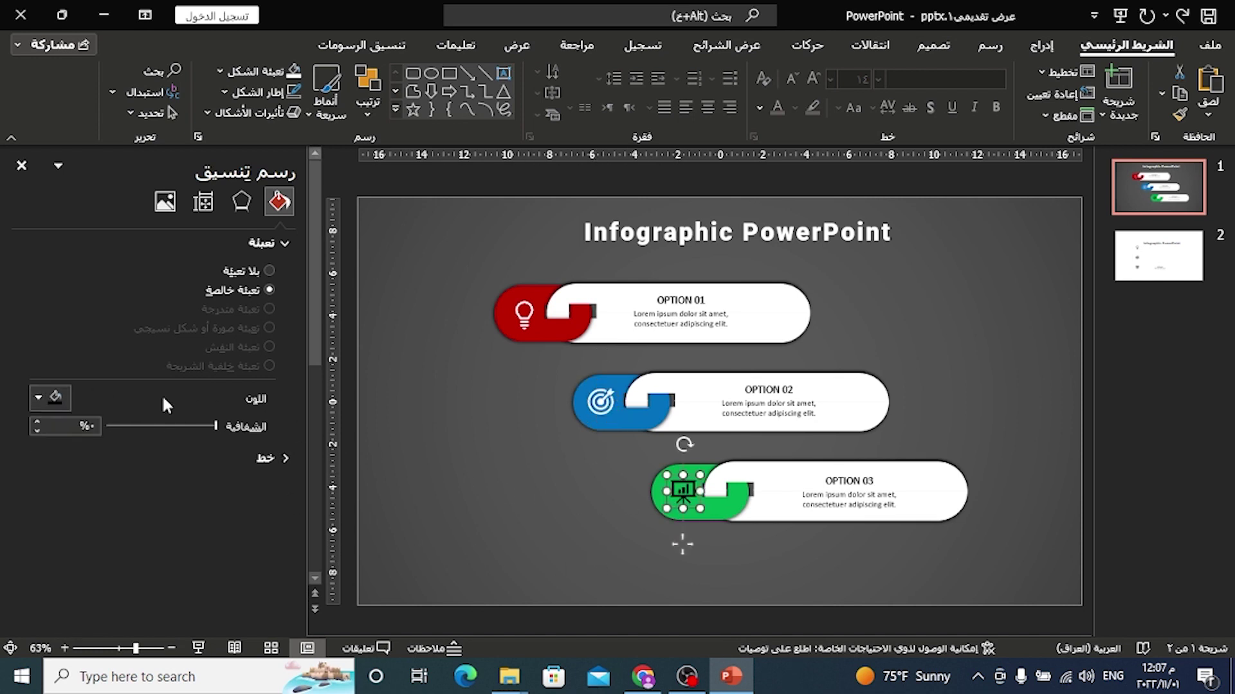
click(55, 399)
click(146, 445)
click(458, 547)
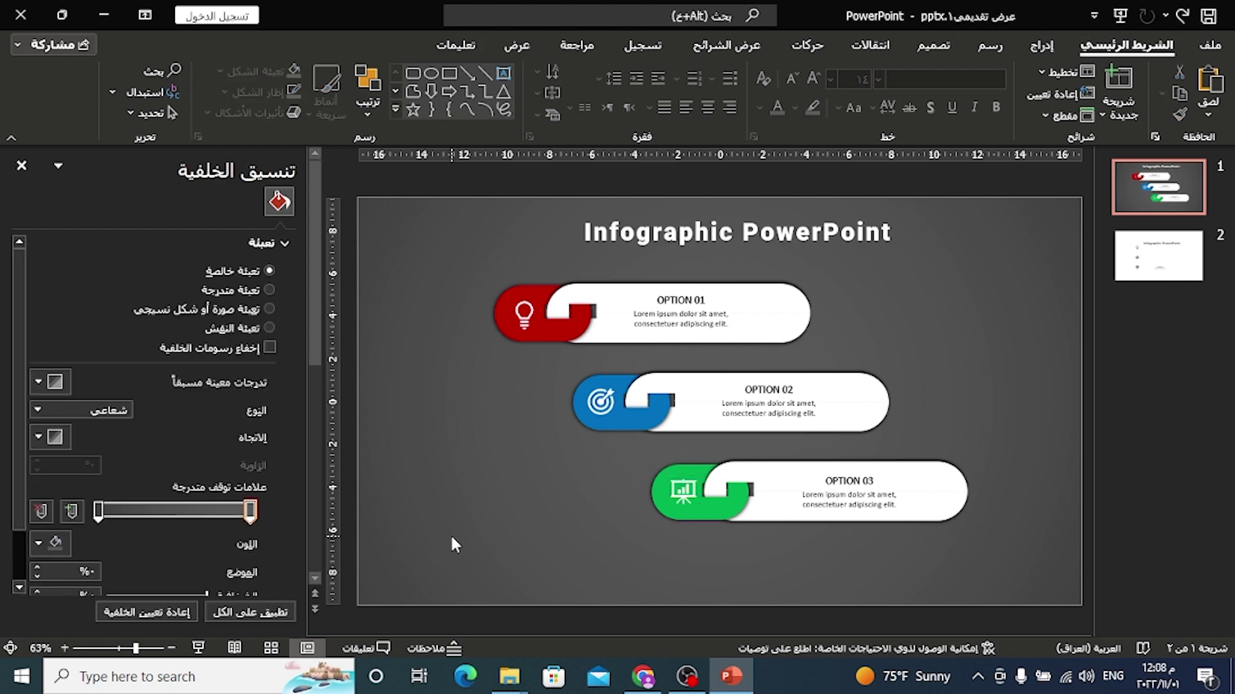
Step: Play slide 1 as a full-screen slide show
click(198, 647)
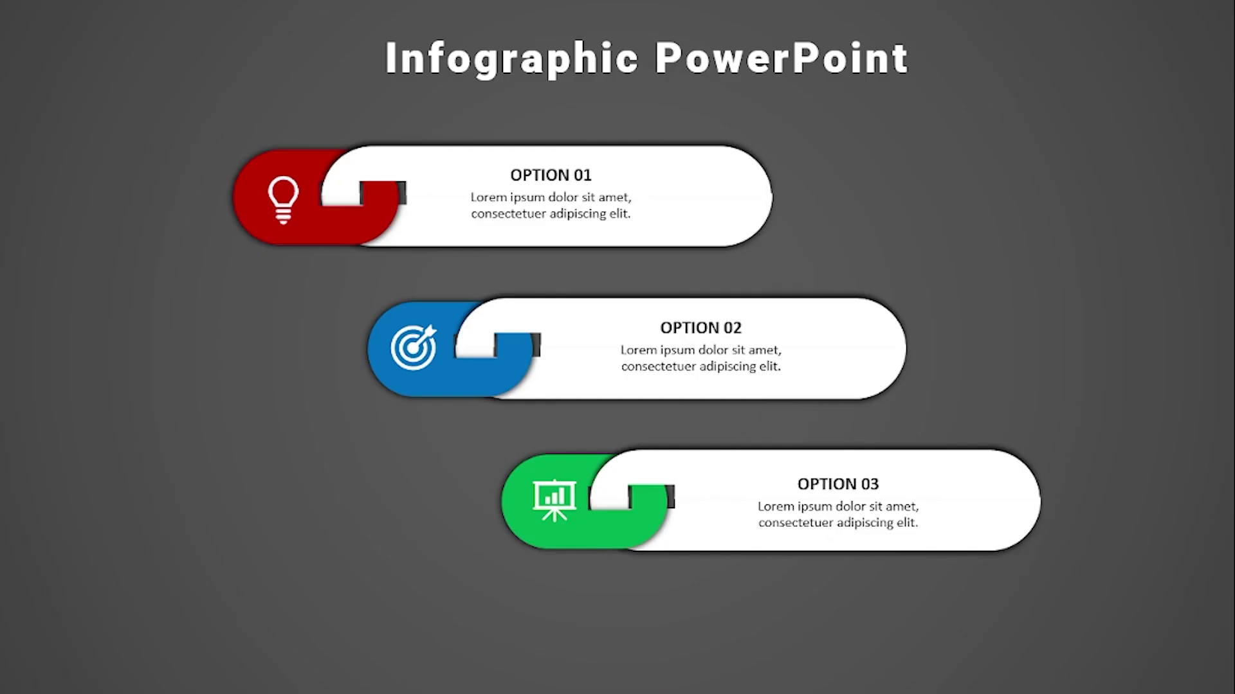